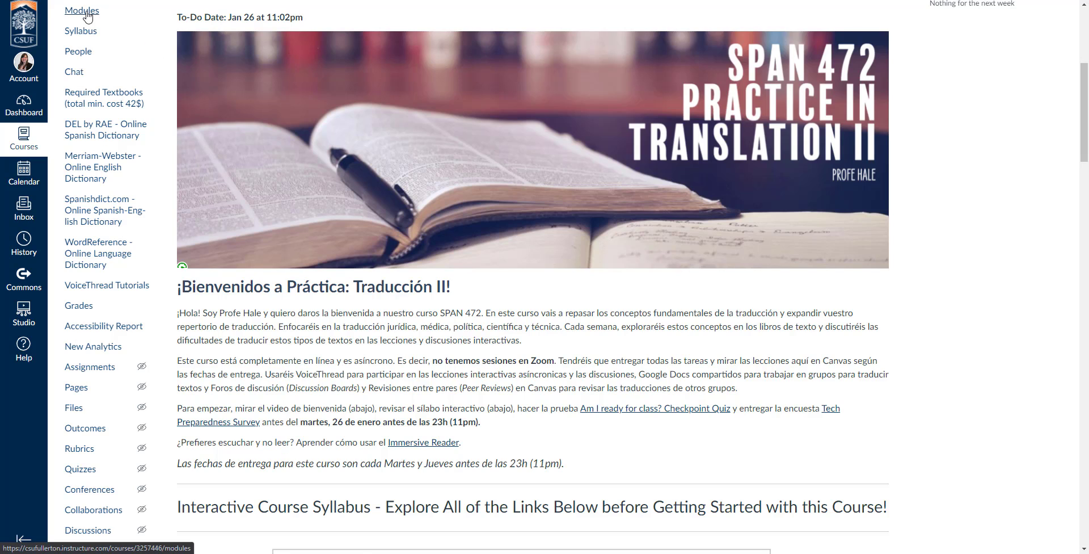
Step: Go to Modules from the SPAN 472 Shell course home page
click(83, 11)
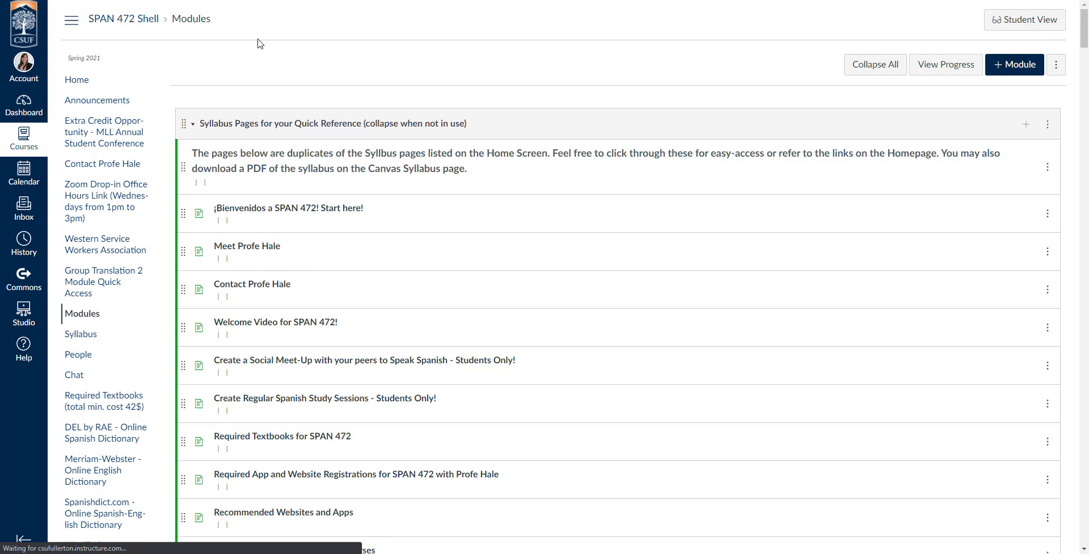
Step: Collapse the Syllabus Pages and ¡Bienvenidos modules and expand Week 1 - Jan. 25th to Jan. 31st
click(194, 124)
scroll(195, 125, down, 11)
scroll(238, 115, up, 5)
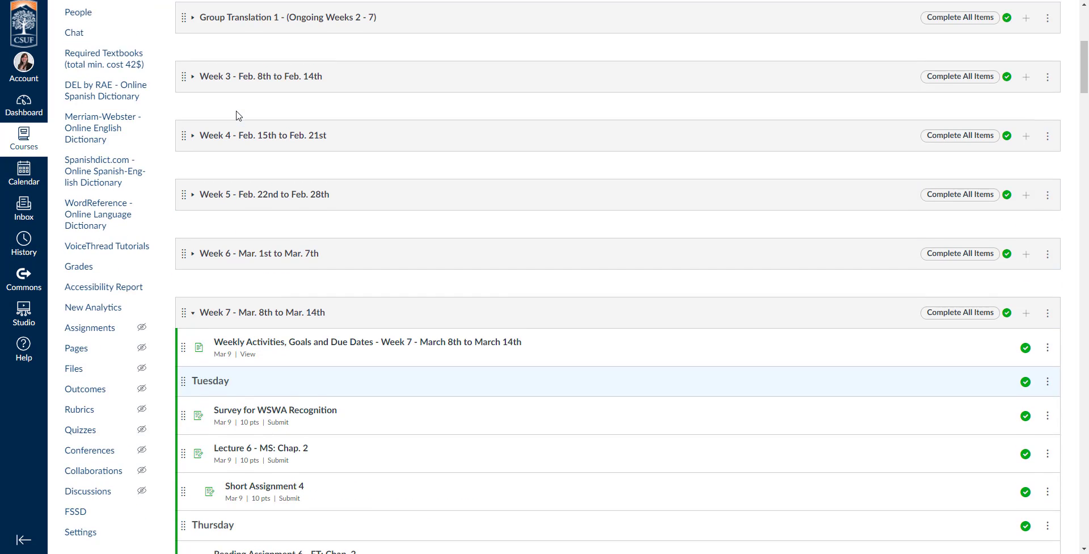
scroll(236, 115, up, 6)
click(193, 125)
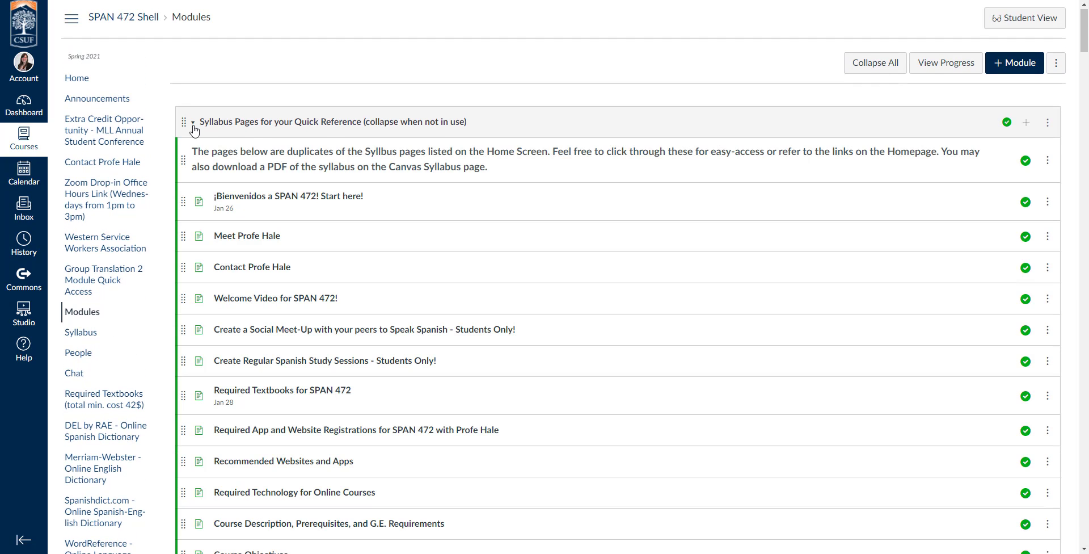
click(193, 124)
click(193, 182)
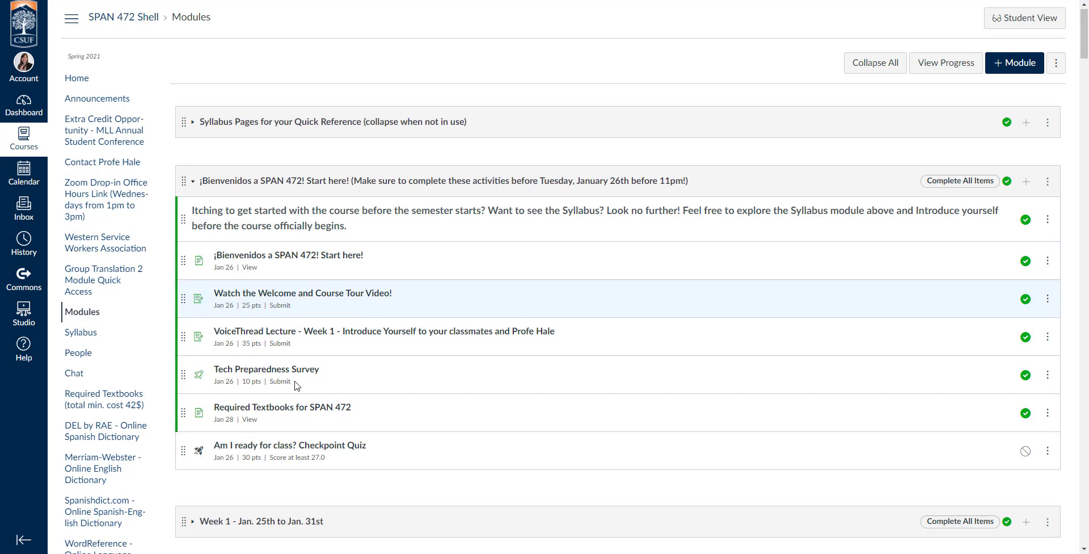
click(193, 185)
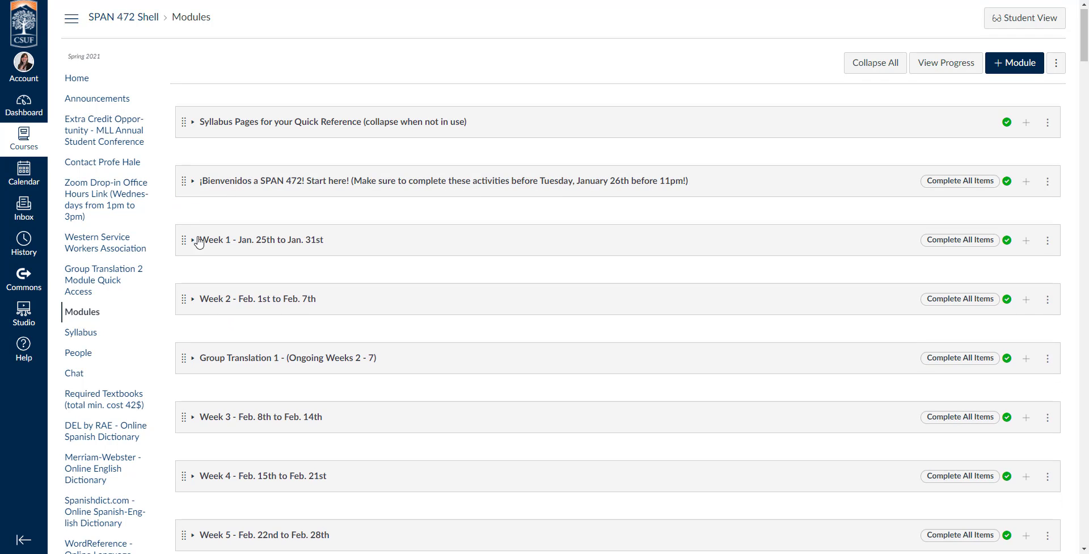
click(196, 243)
scroll(197, 243, down, 2)
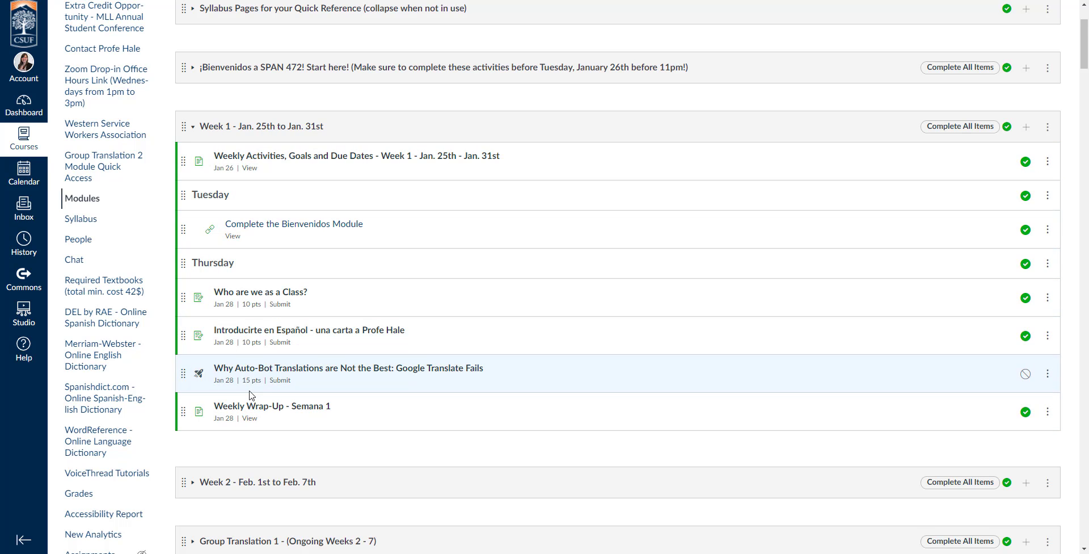
Step: Expand the Week 2 module and scroll through its items
drag(214, 168, 261, 171)
drag(270, 342, 300, 347)
click(300, 348)
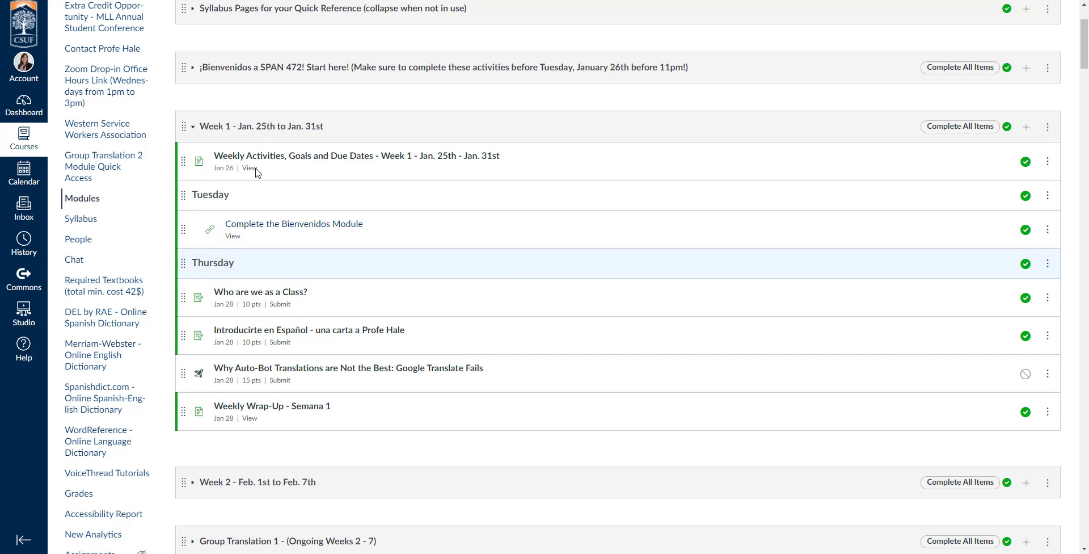
scroll(220, 268, down, 3)
click(195, 318)
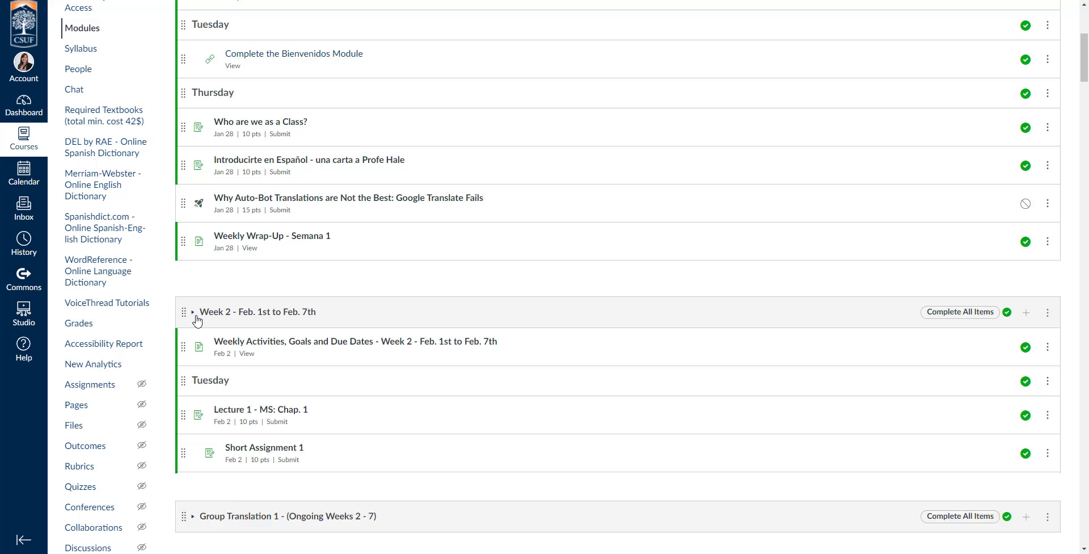
scroll(197, 321, down, 3)
scroll(198, 321, down, 1)
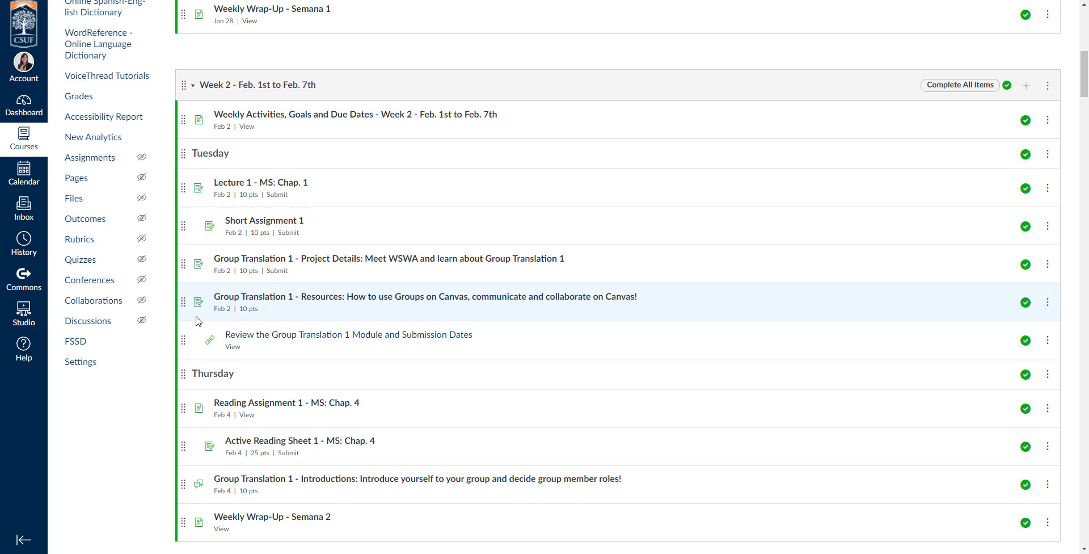
scroll(198, 321, down, 1)
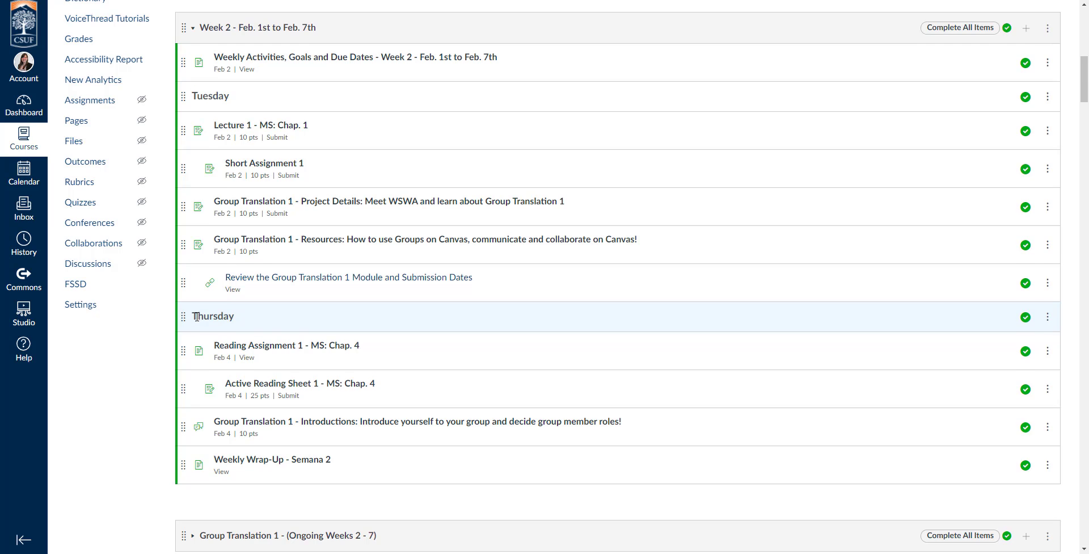
scroll(198, 320, down, 3)
Step: Expand Group Translation 1 (Ongoing Weeks 2 - 7), review it, then collapse it again
click(193, 366)
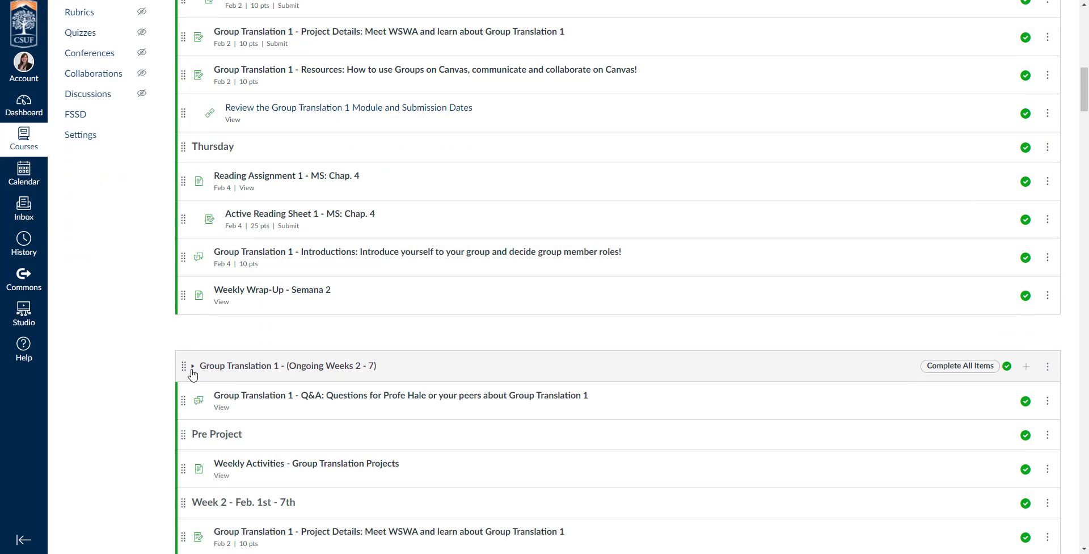
scroll(142, 372, down, 5)
scroll(146, 372, down, 4)
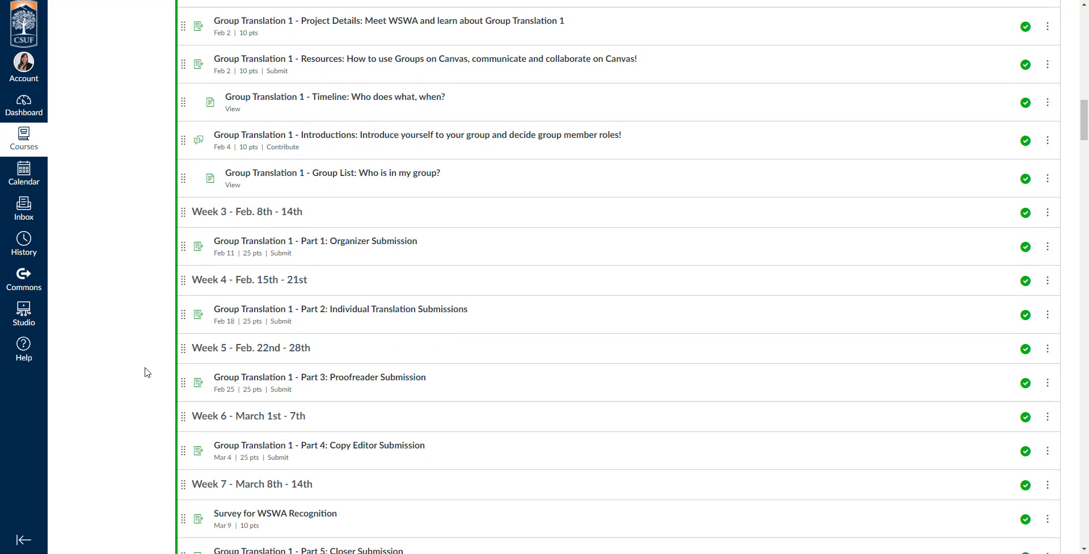
scroll(146, 371, down, 1)
scroll(146, 371, up, 8)
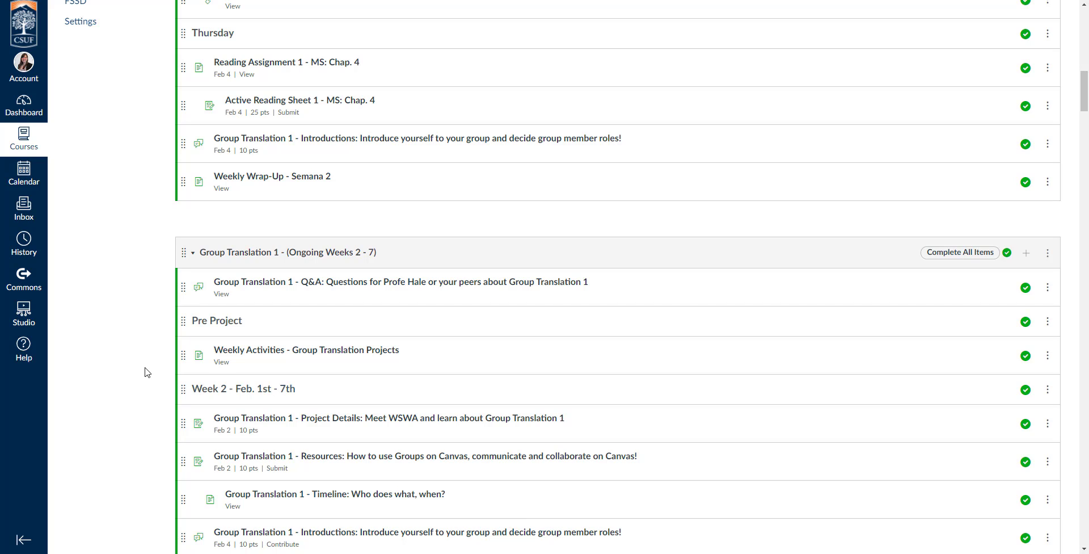
click(193, 253)
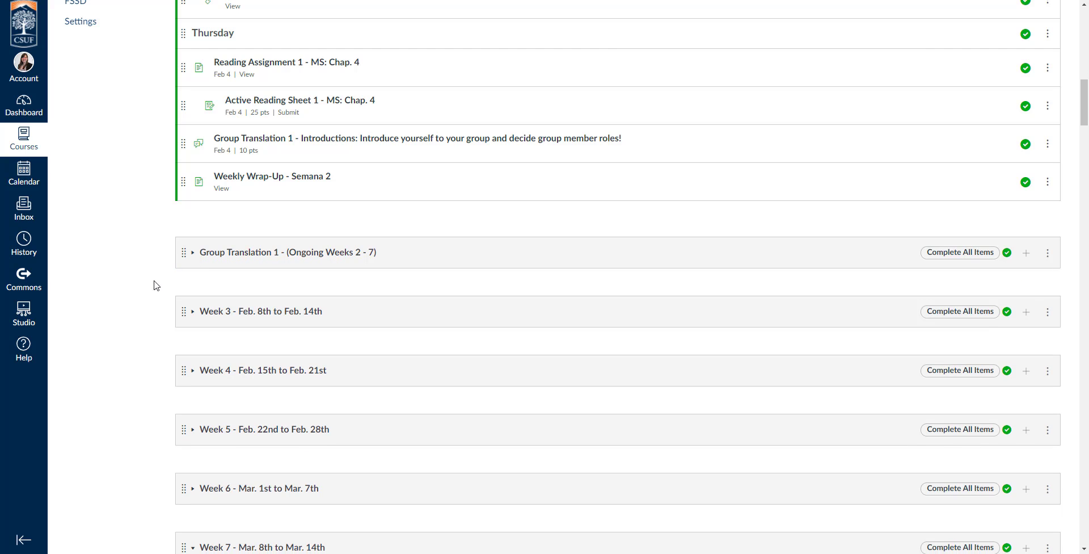
scroll(157, 295, down, 2)
scroll(157, 301, up, 12)
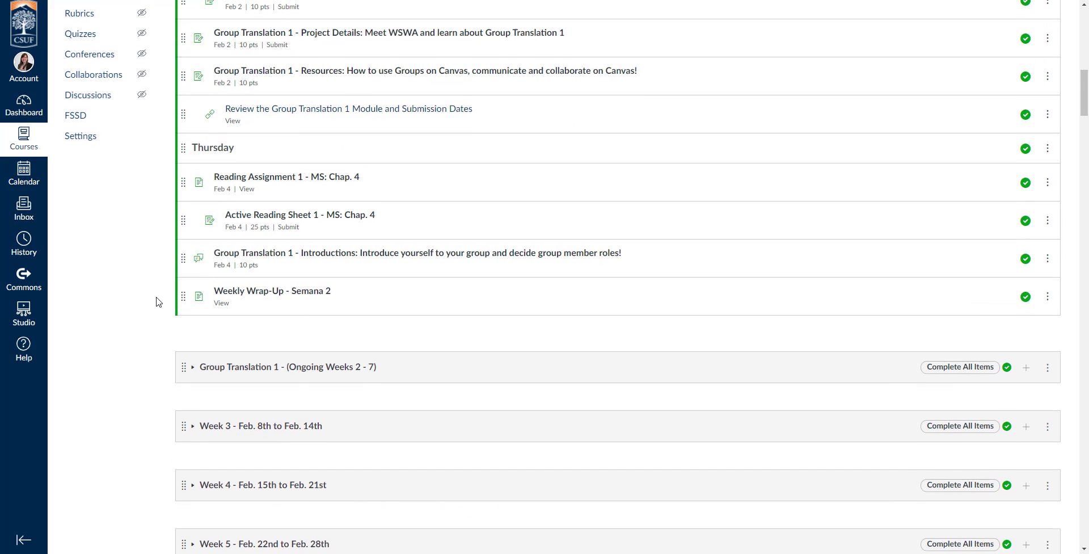
scroll(933, 102, up, 2)
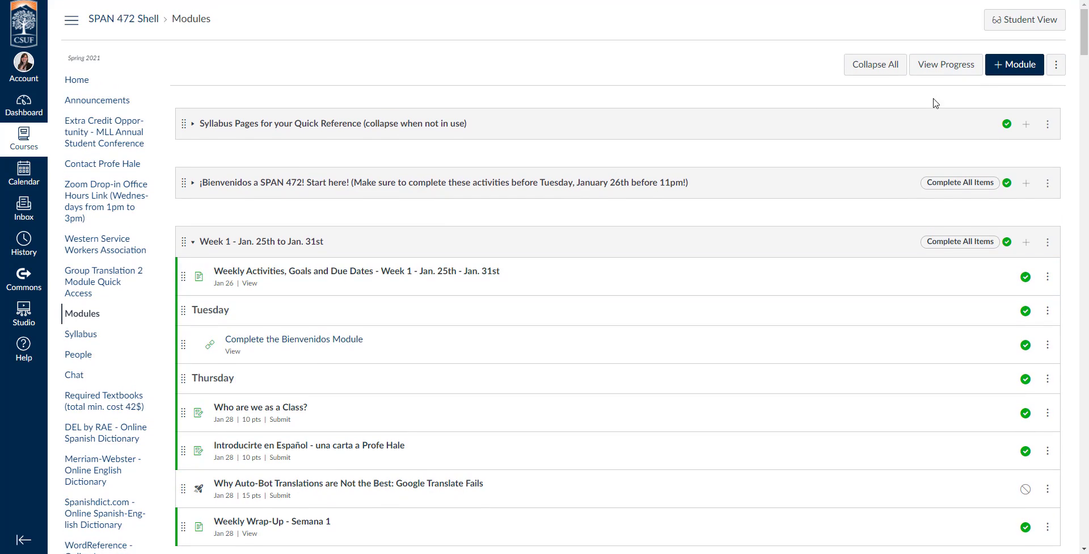
Step: Enter Student View and open Week 1's Weekly Activities page
click(1048, 29)
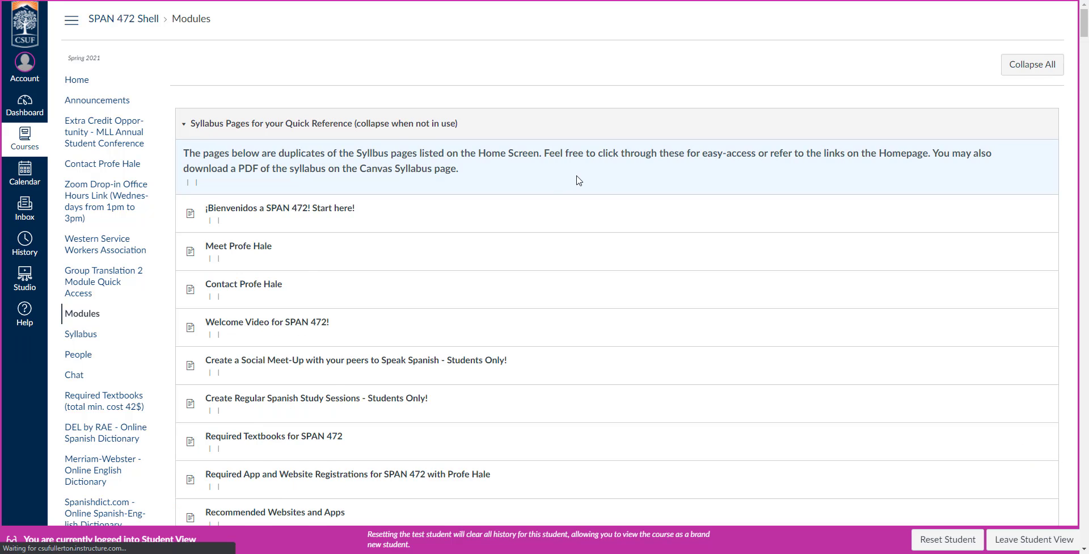
scroll(1009, 363, down, 15)
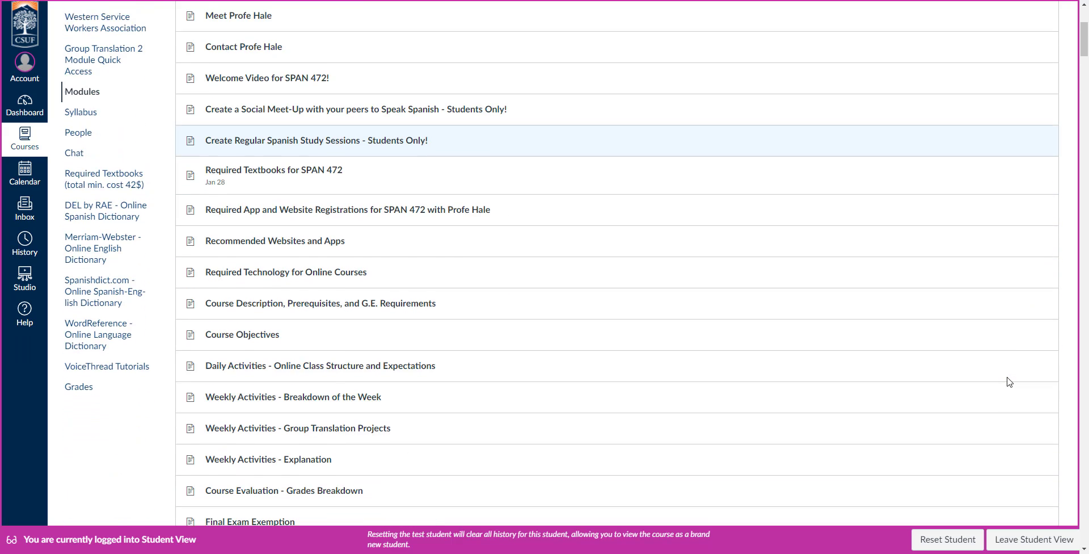
scroll(1008, 381, down, 5)
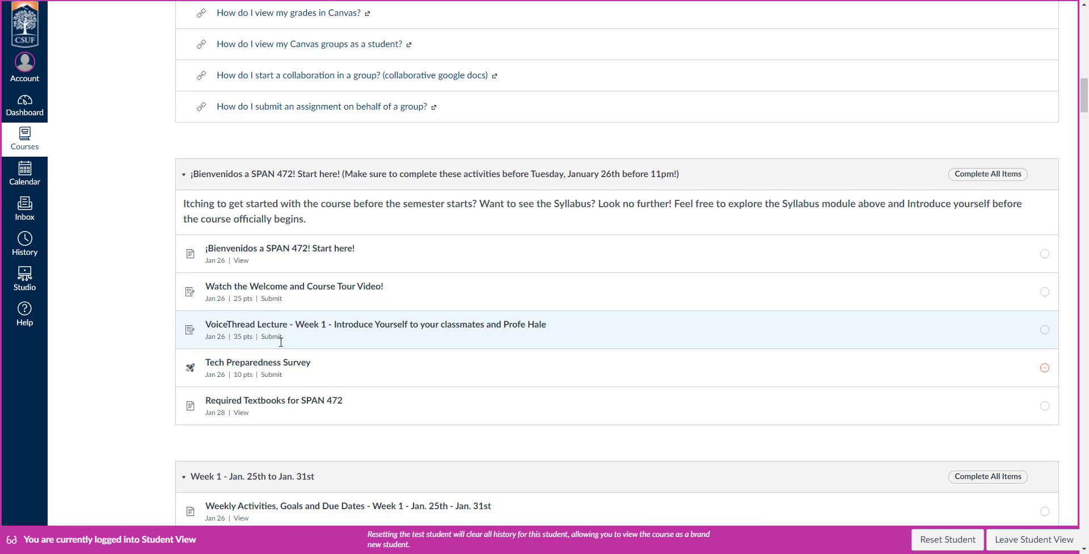
scroll(160, 308, down, 5)
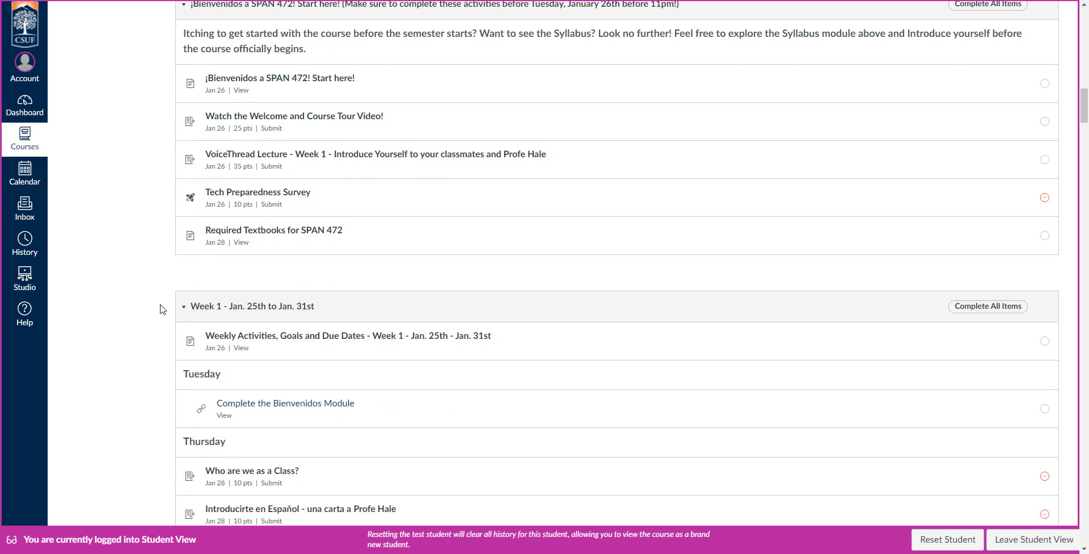
click(306, 227)
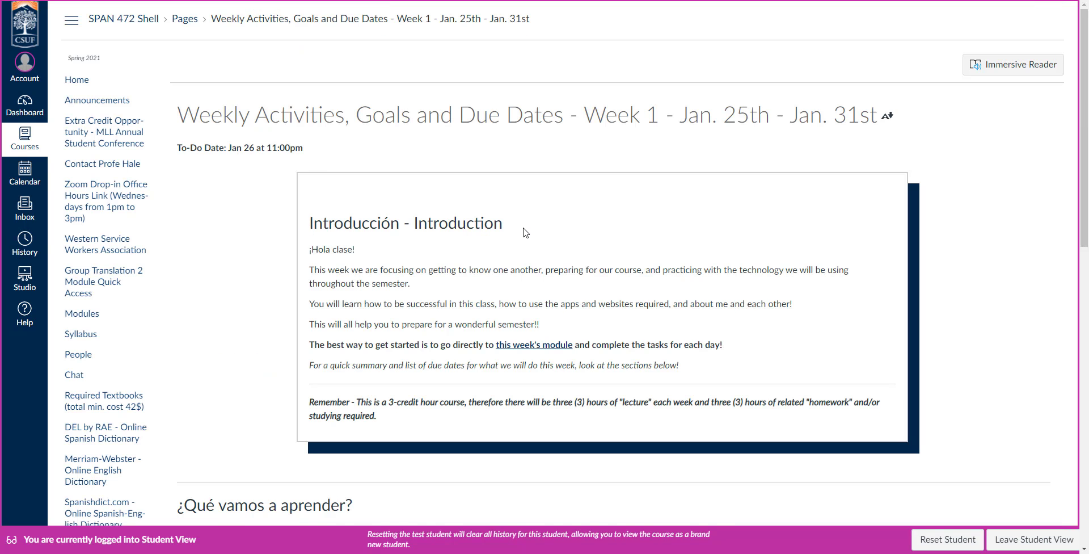
Step: Step forward through the next two Week 1 items, then return to the Modules list
scroll(714, 295, down, 6)
scroll(718, 295, down, 9)
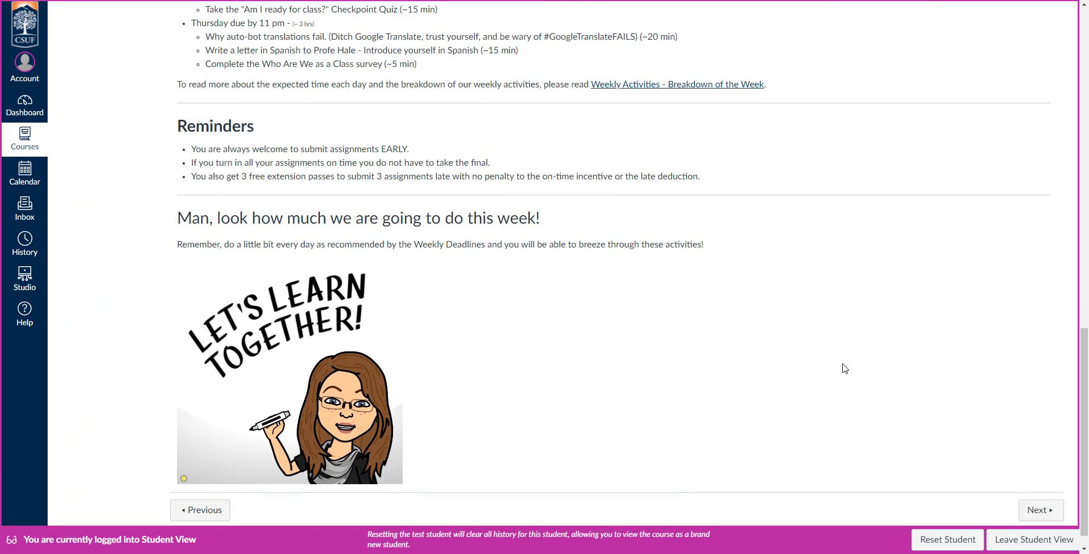
click(1040, 489)
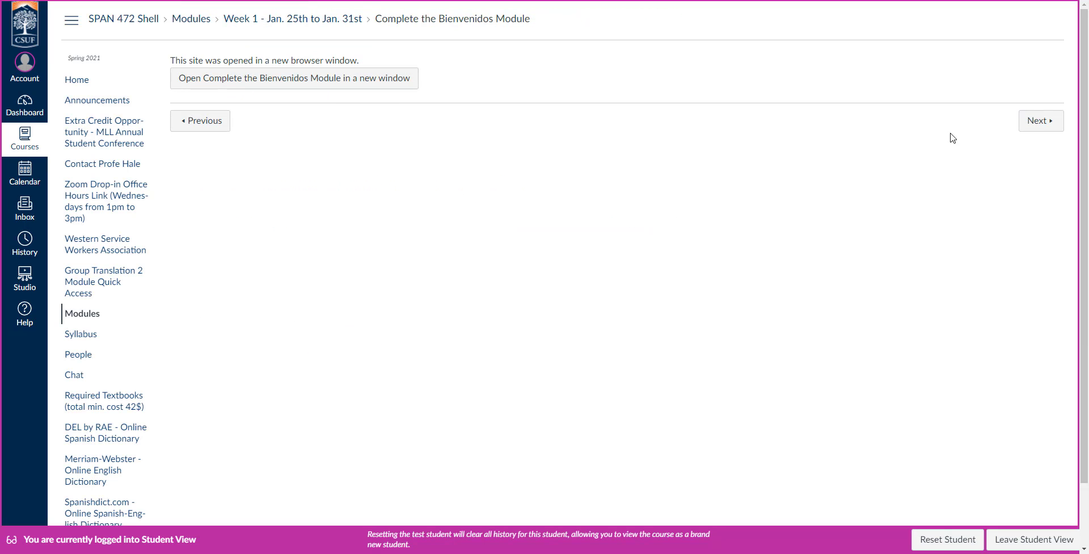
click(1036, 127)
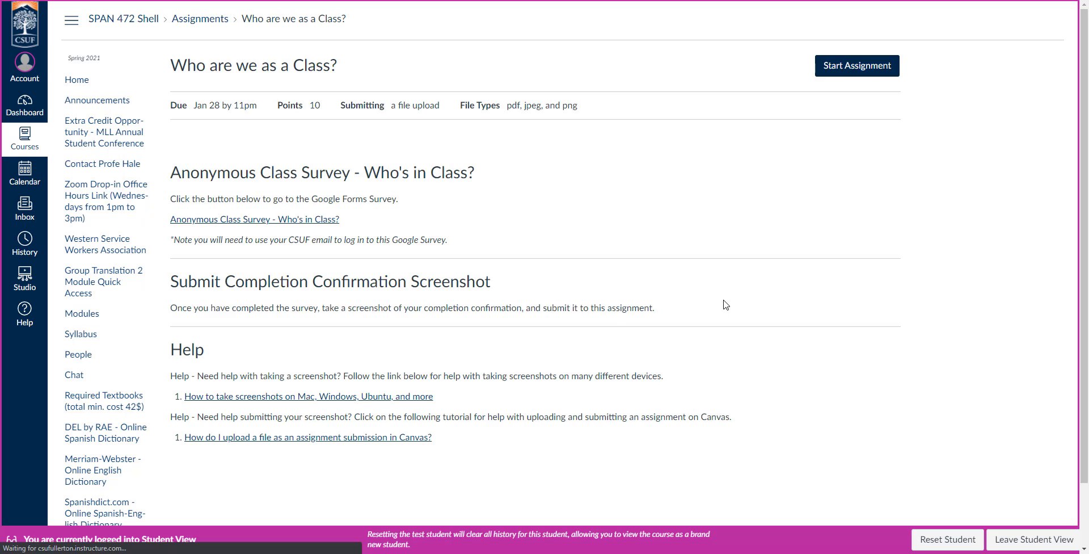
scroll(753, 309, down, 4)
scroll(756, 316, up, 1)
scroll(756, 316, up, 3)
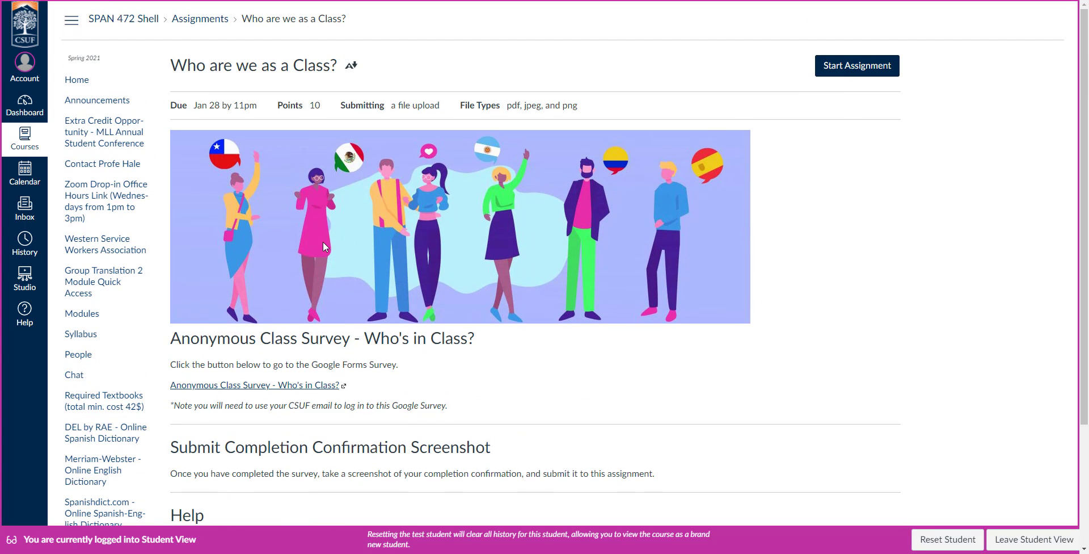
click(77, 320)
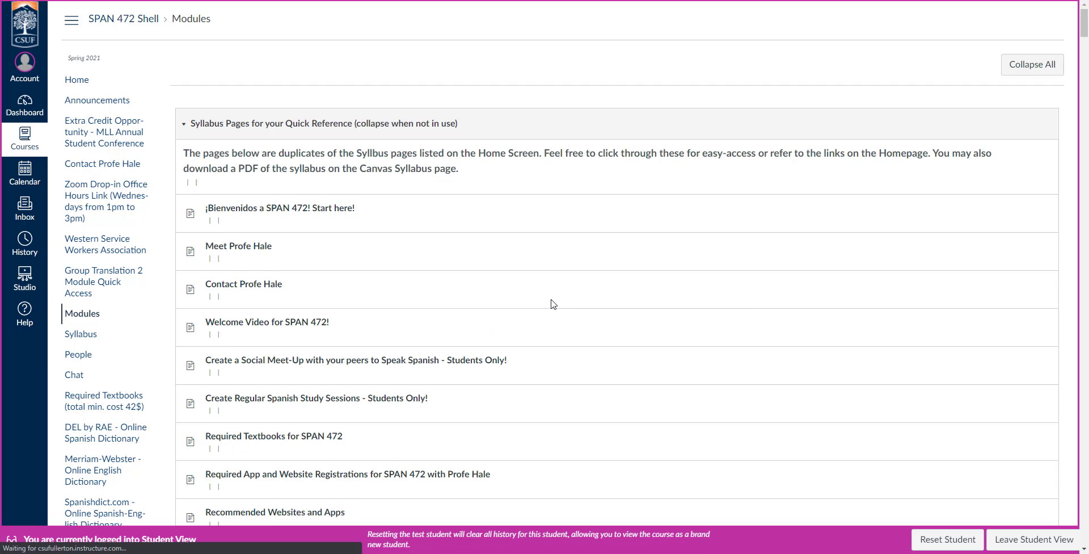
Step: Collapse the Syllabus Pages and ¡Bienvenidos modules to bring Week 1 into view
click(185, 127)
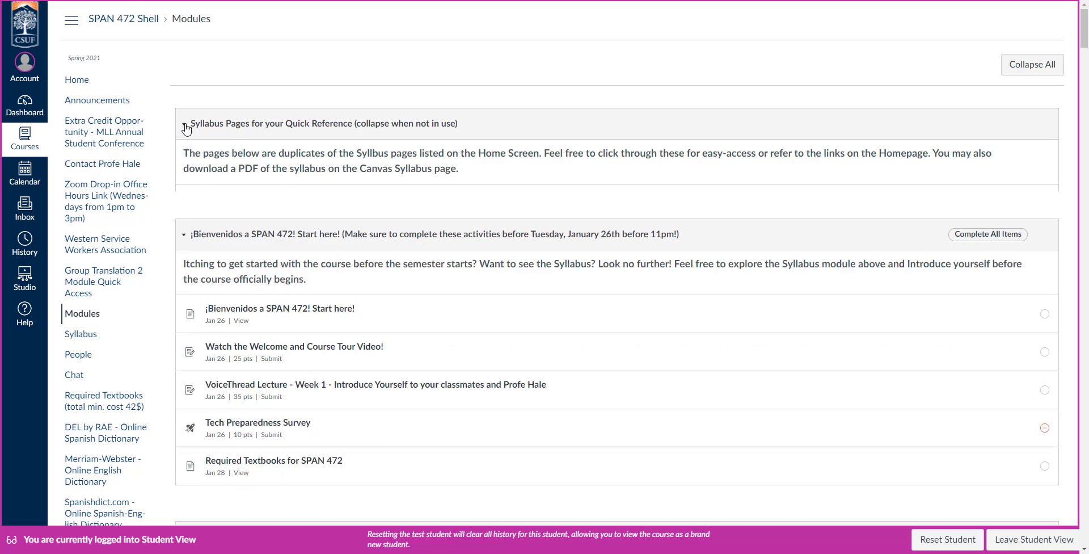
click(186, 186)
scroll(859, 266, down, 1)
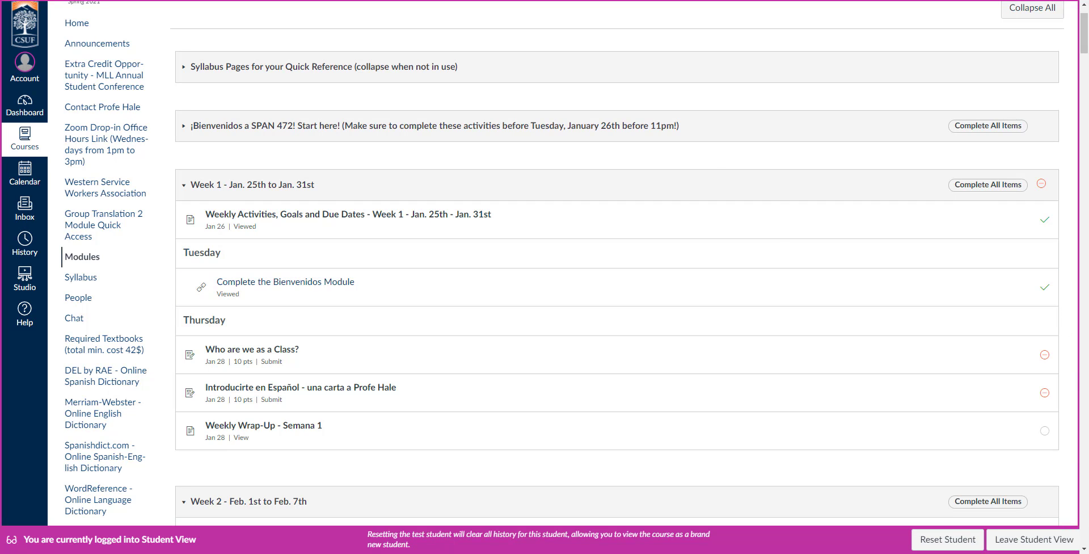
scroll(692, 419, down, 1)
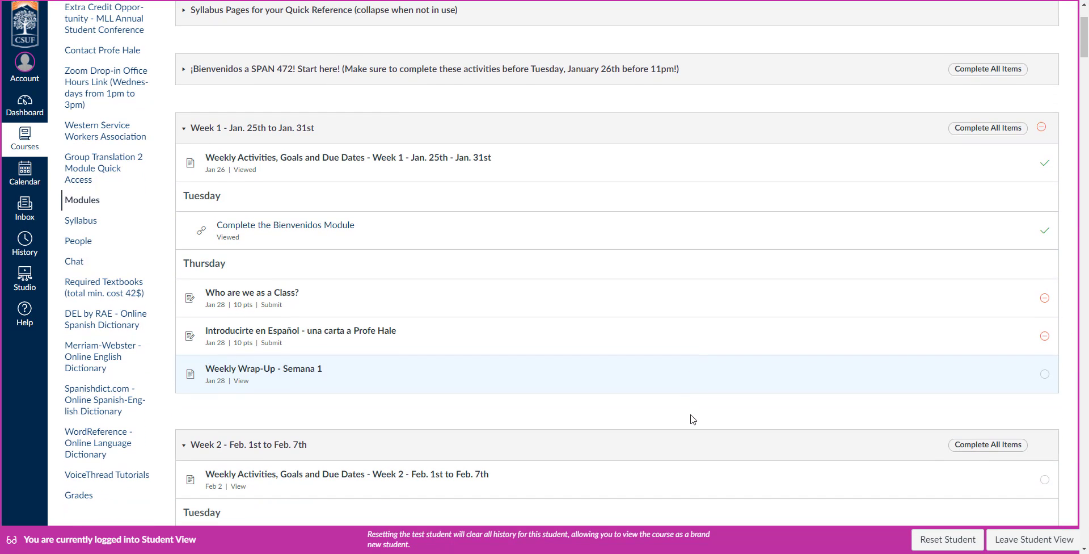
scroll(692, 419, up, 2)
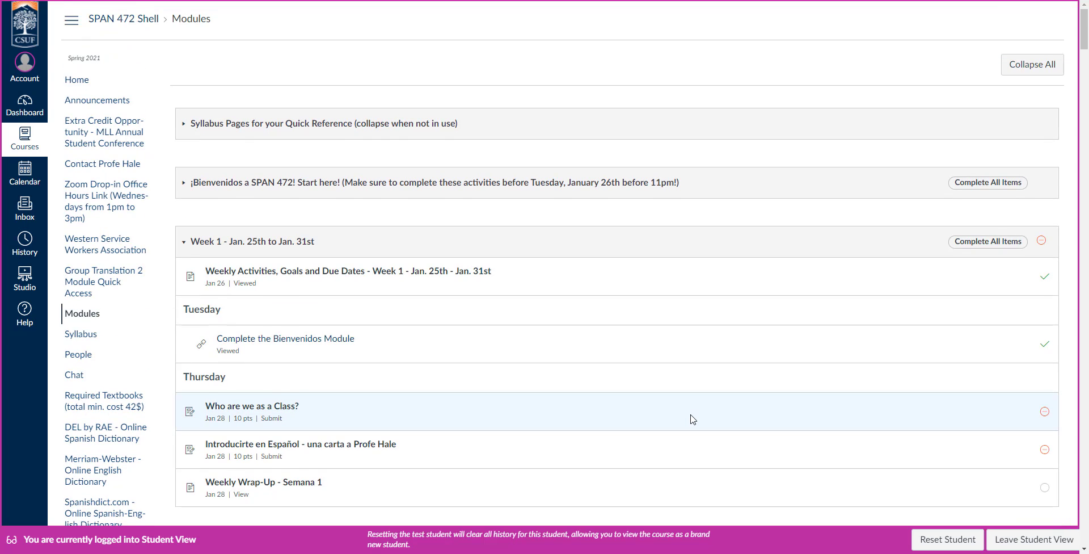
scroll(692, 418, down, 4)
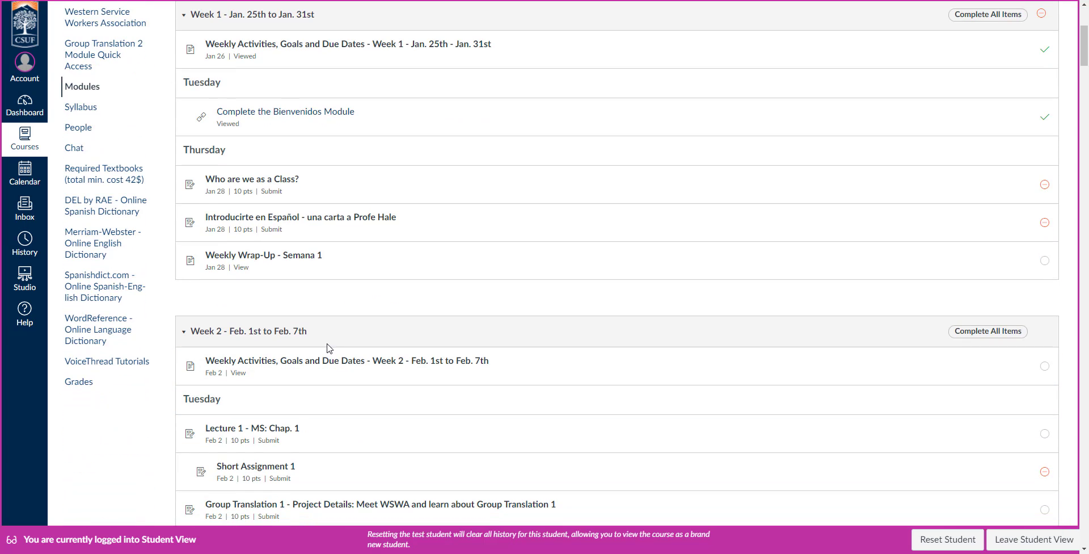
scroll(358, 347, up, 4)
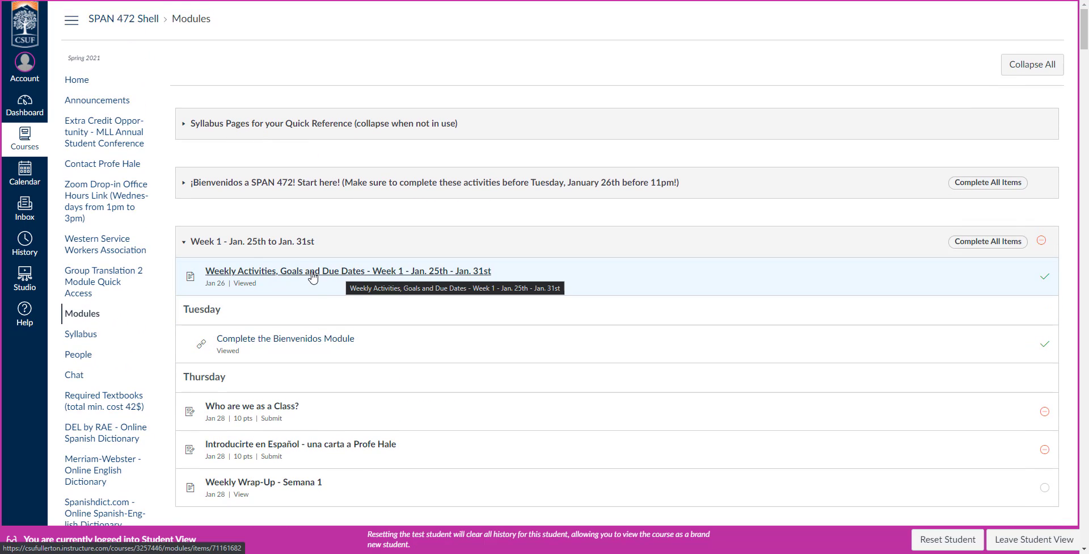
Step: Open Weekly Activities, Goals and Due Dates - Week 1 and scroll through it as a student
click(313, 278)
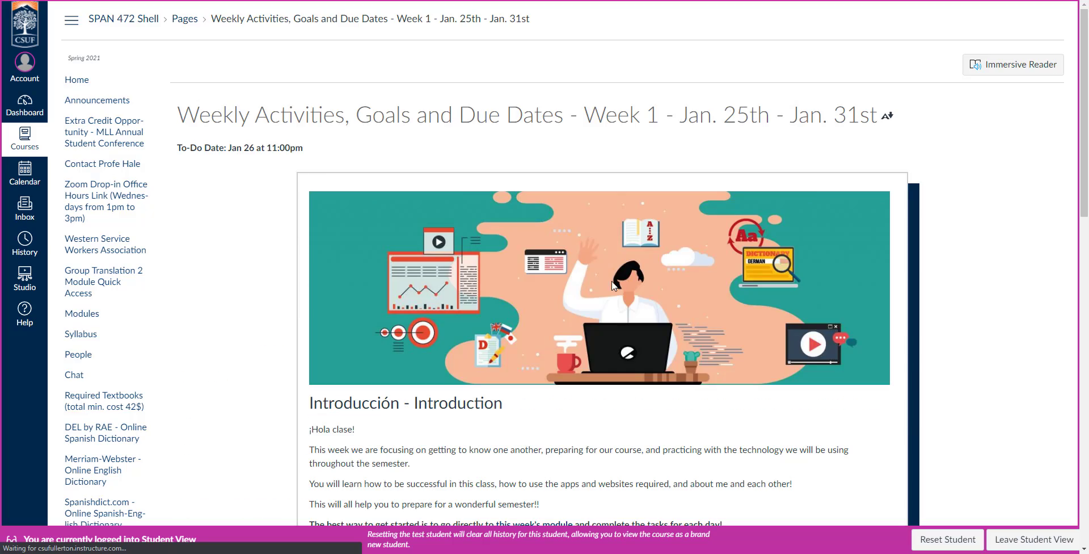
scroll(559, 277, down, 7)
scroll(559, 277, down, 7)
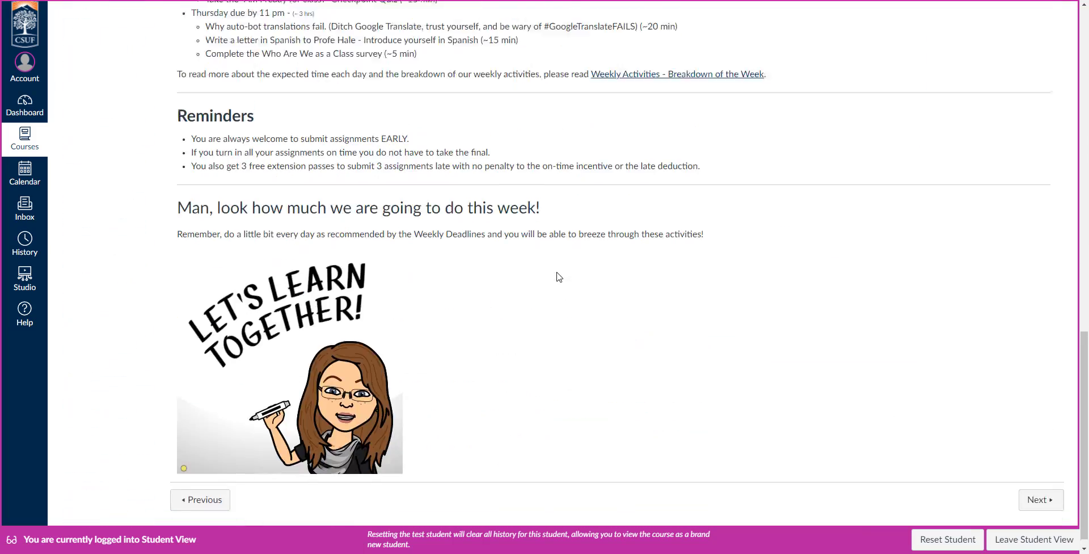
scroll(559, 276, up, 14)
scroll(559, 277, up, 2)
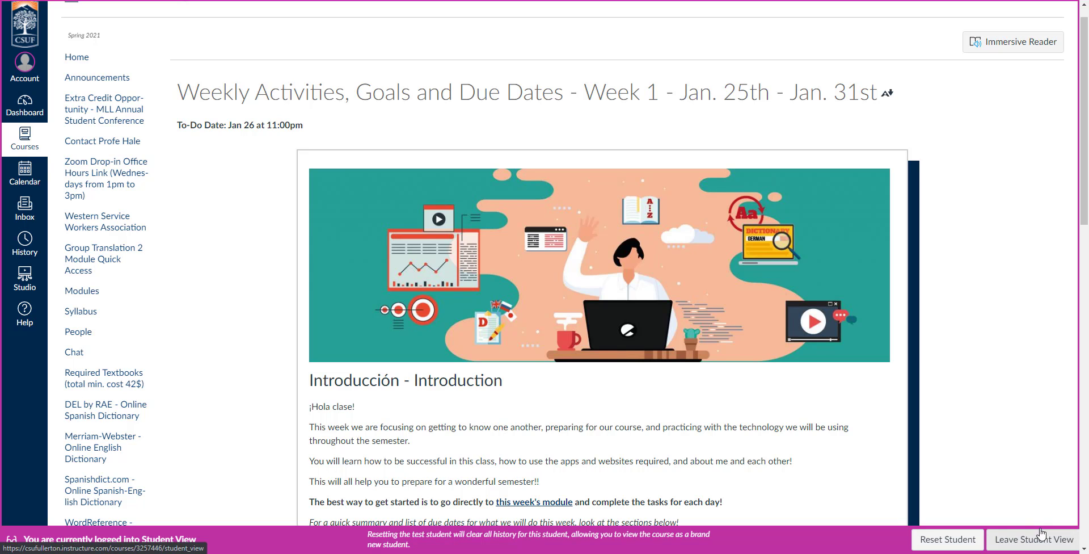
Step: Leave Student View and return to the SPAN 472 Shell Modules list as the instructor
click(1018, 539)
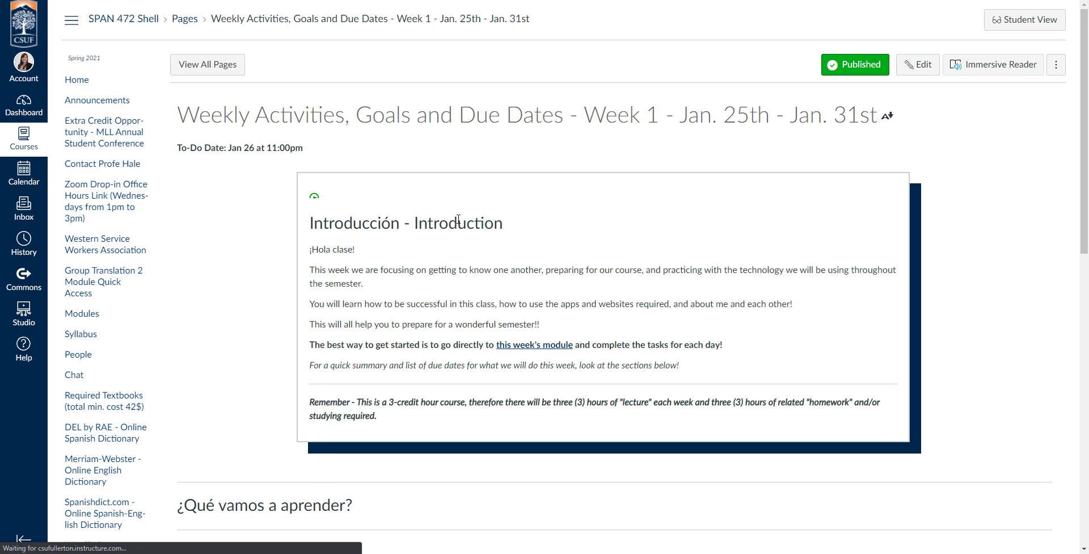
click(91, 314)
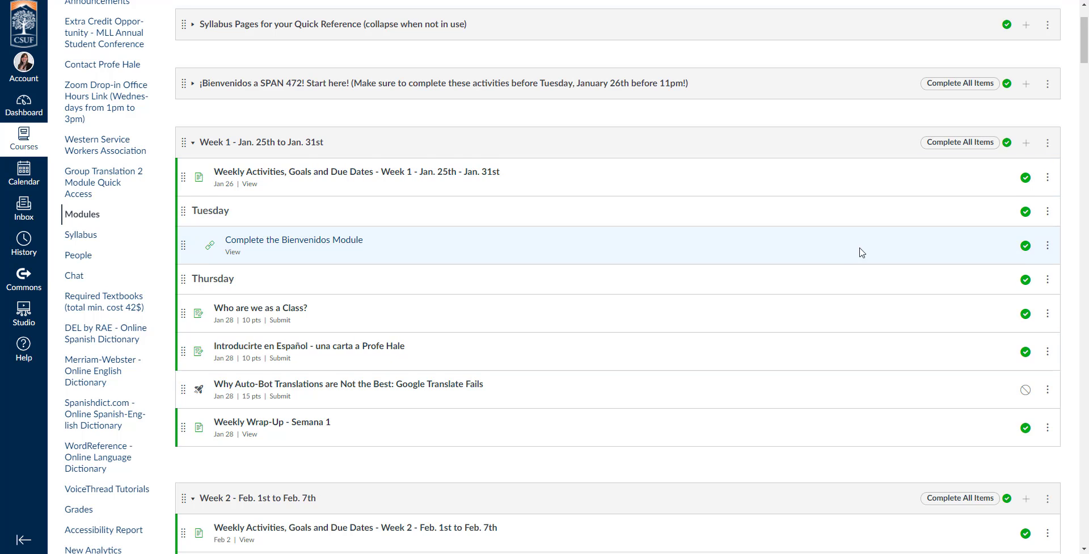
scroll(948, 250, up, 2)
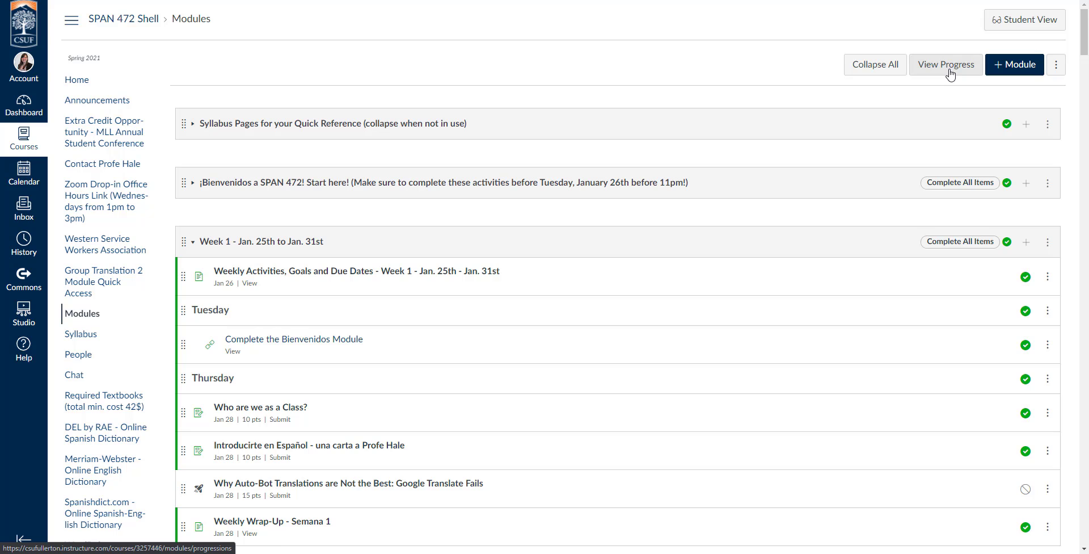
Step: Check View Progress, which reports no students found, then go to Commons from the sandbox course
click(950, 72)
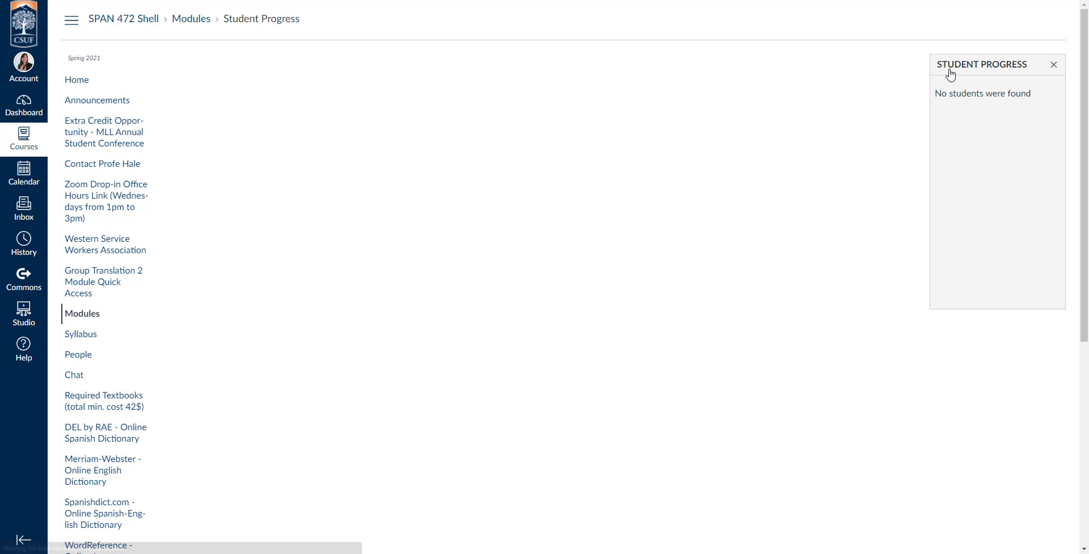
drag(952, 95, 1037, 112)
click(1037, 113)
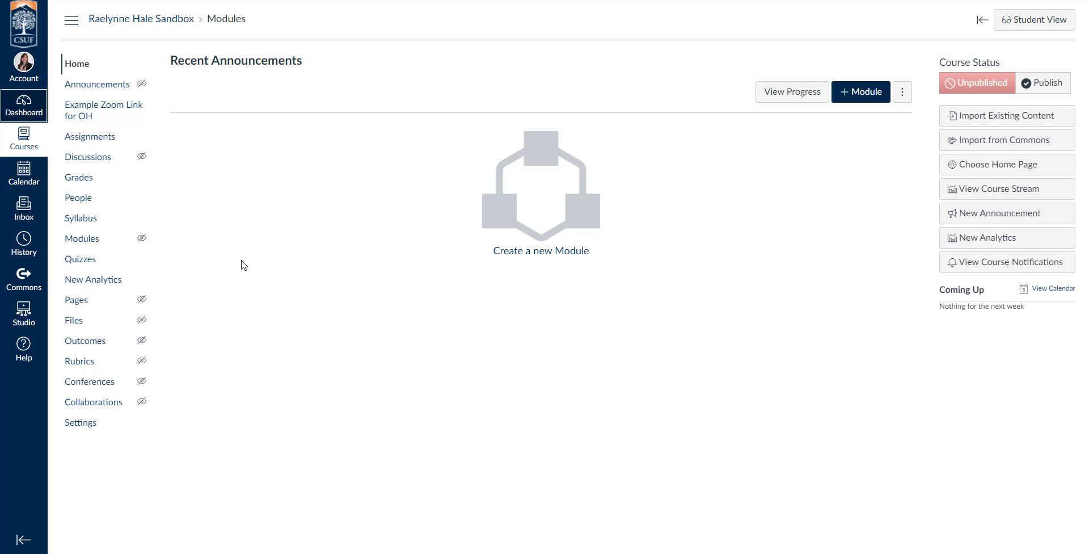
click(17, 281)
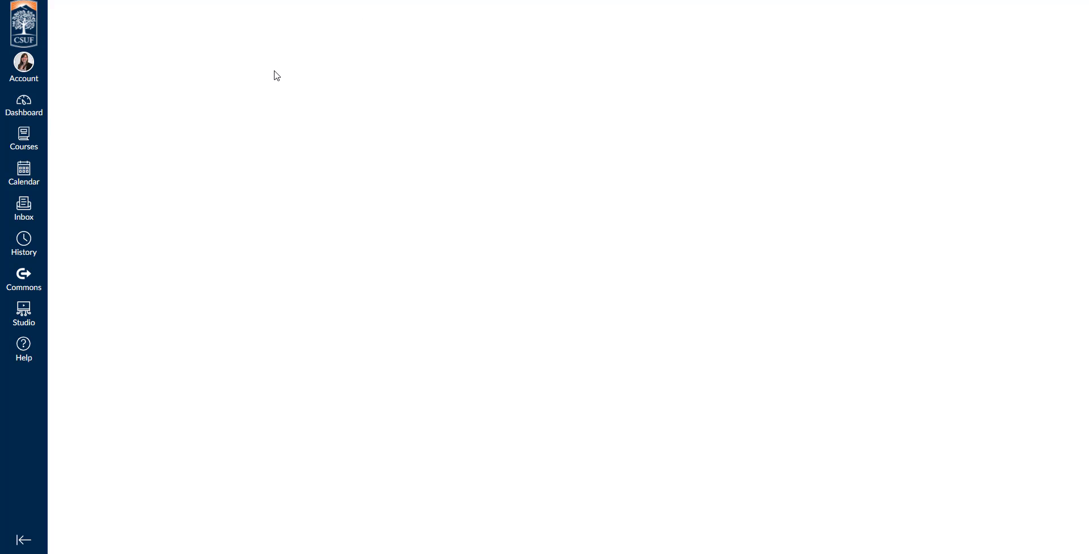
Step: Search Commons for 'higher edu' and open the Higher Education Master Template
click(248, 71)
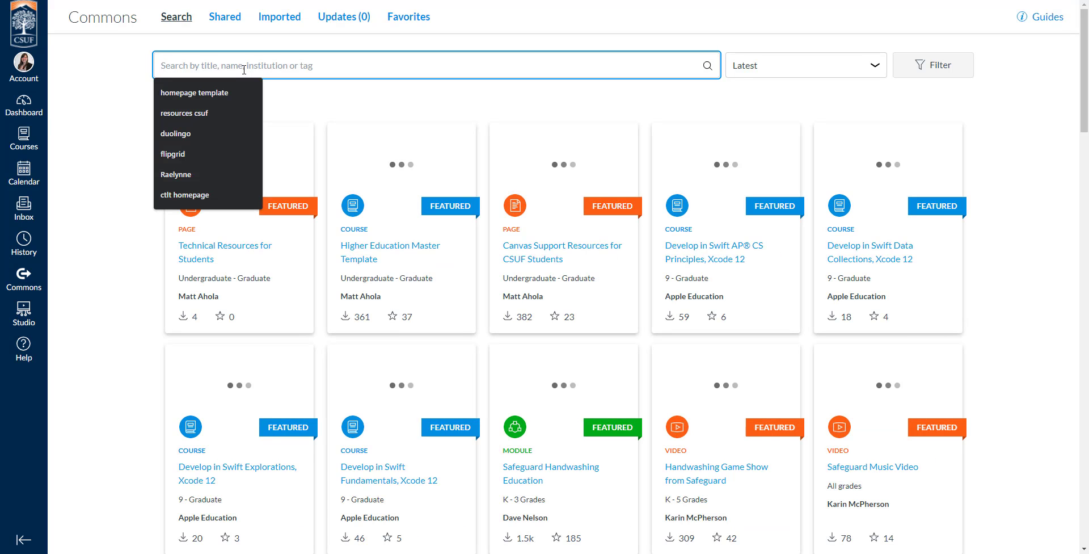
text(higher education master template)
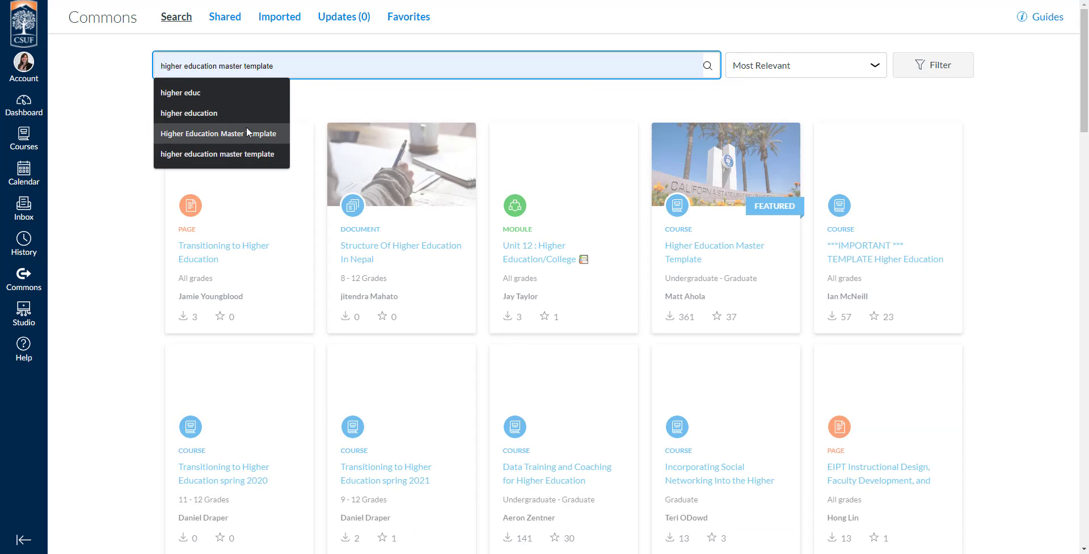
click(246, 130)
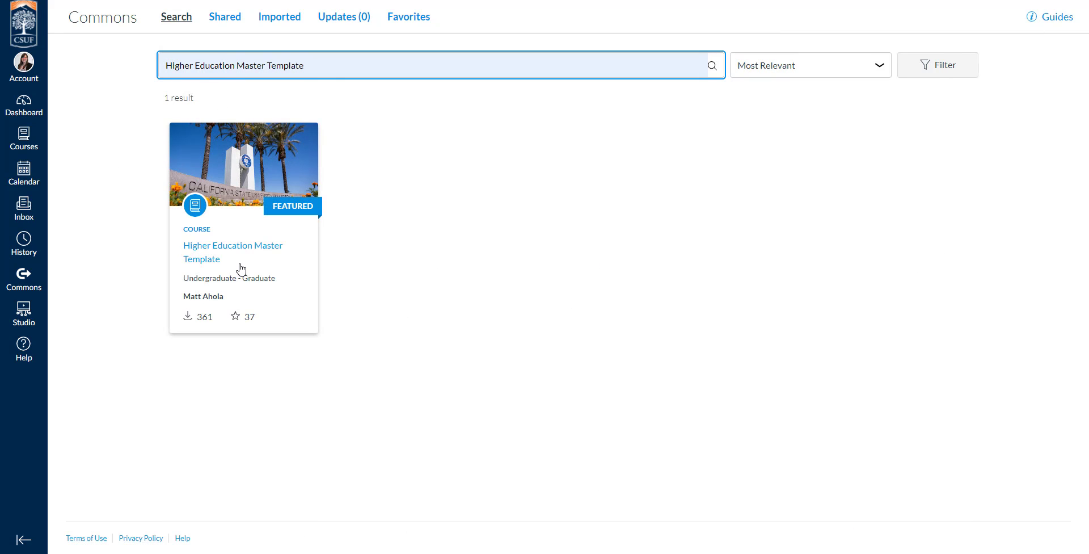
click(207, 259)
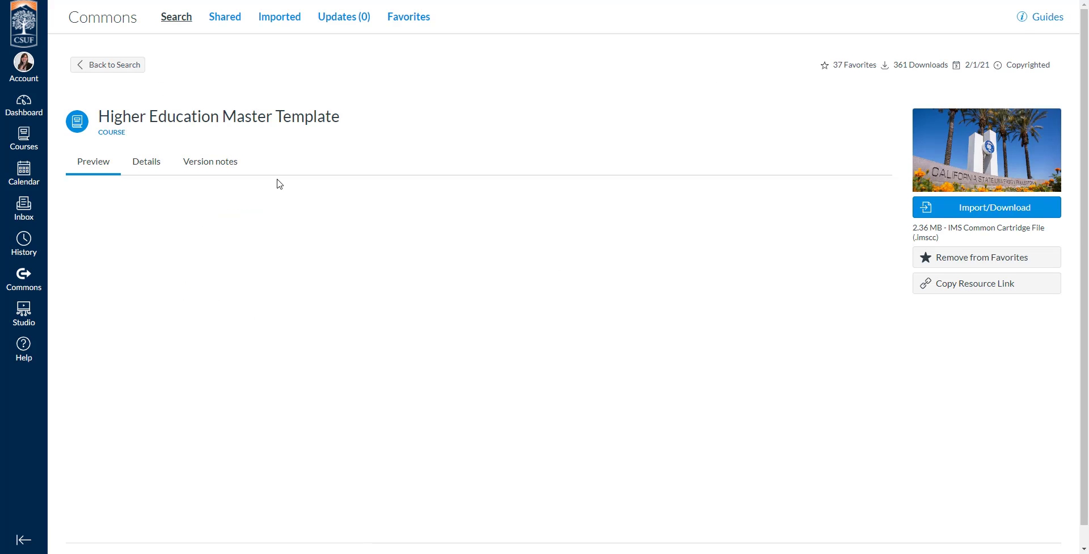
Step: Scroll through the template's preview showing 5 modules, 17 pages and 46 files
scroll(206, 278, down, 5)
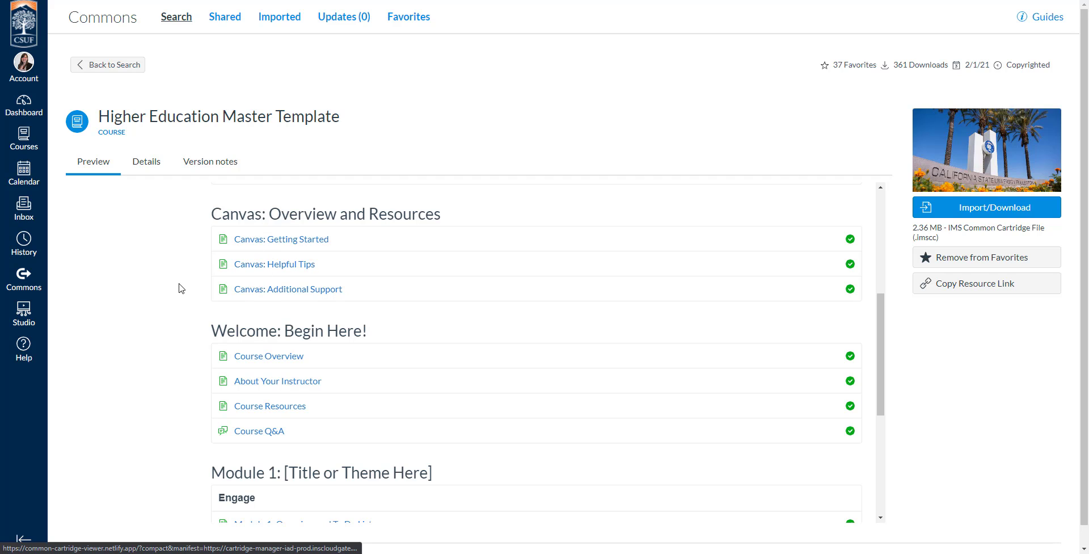
scroll(178, 286, down, 2)
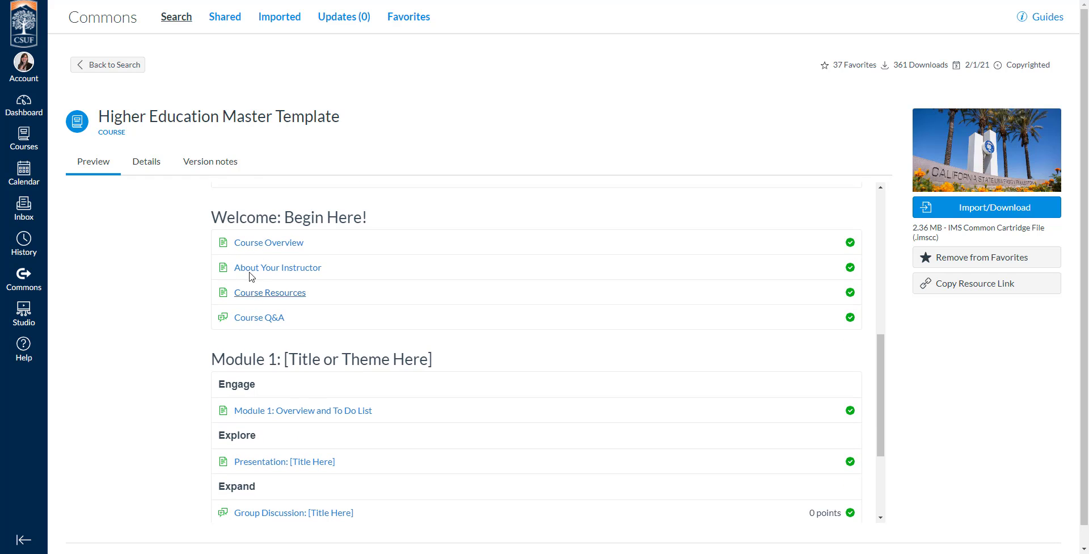
scroll(168, 296, down, 2)
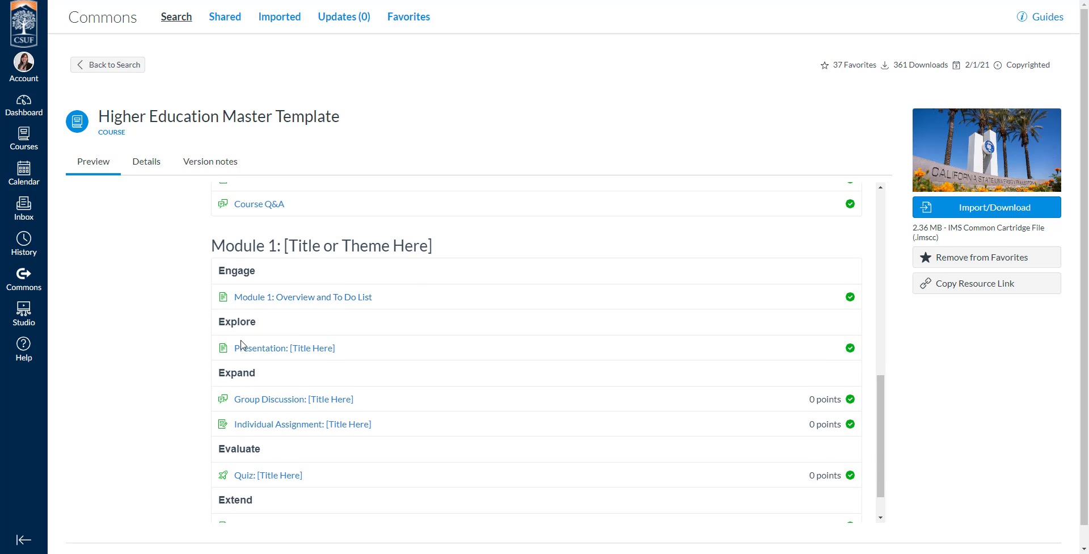
scroll(195, 388, down, 1)
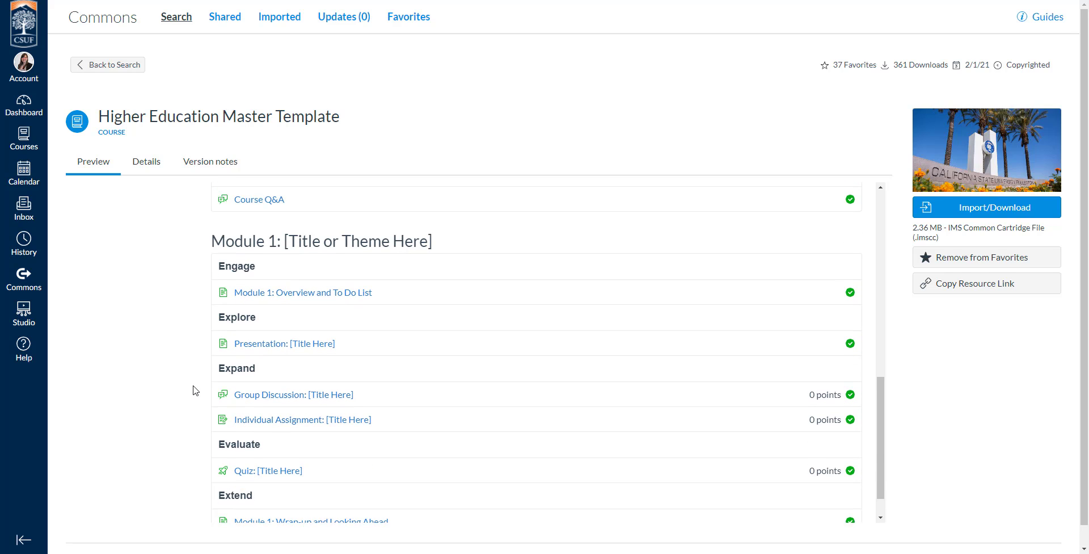
scroll(188, 334, down, 1)
scroll(187, 334, up, 5)
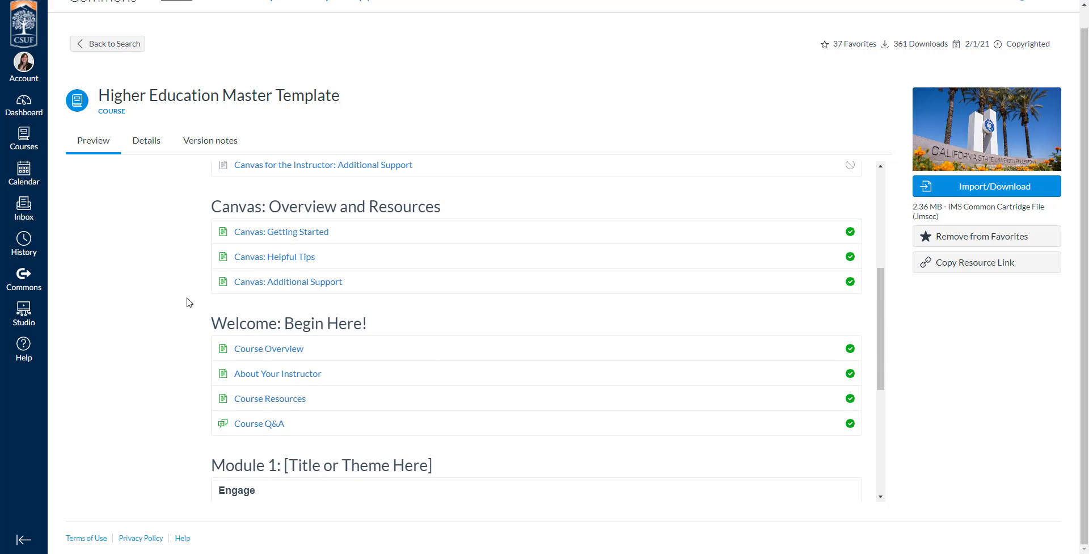
scroll(189, 303, up, 5)
scroll(284, 183, up, 1)
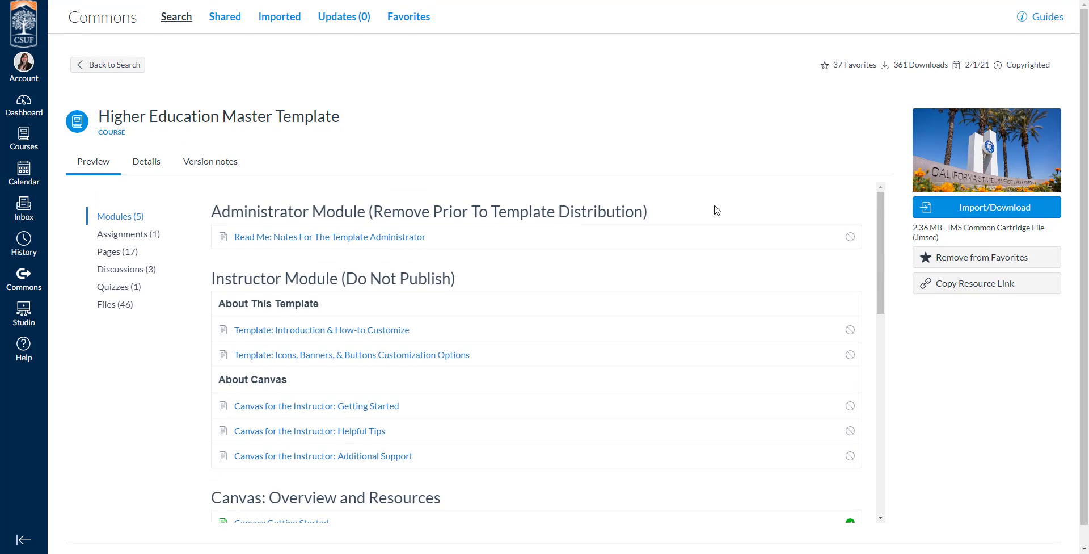
click(990, 215)
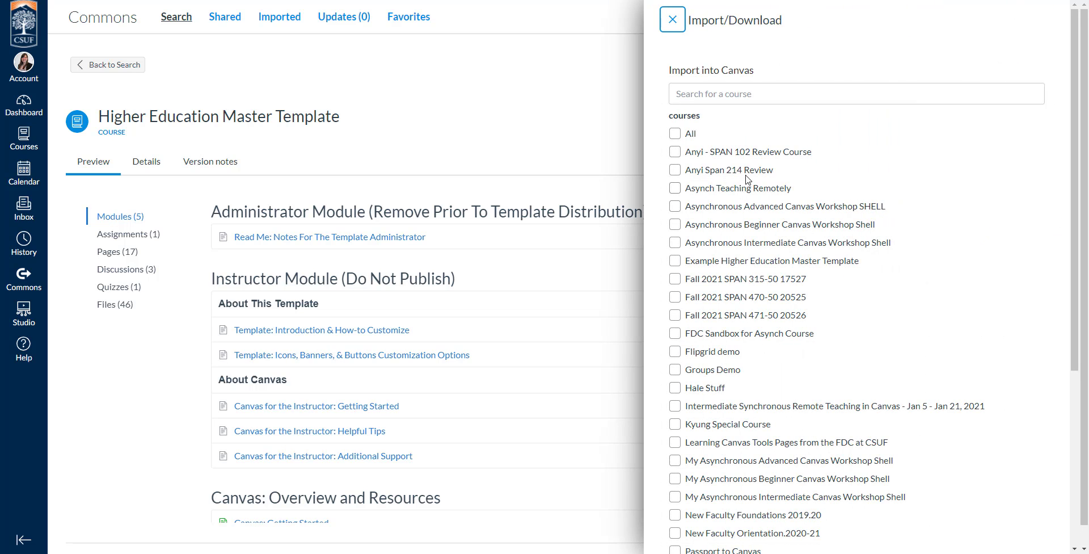
scroll(734, 173, down, 5)
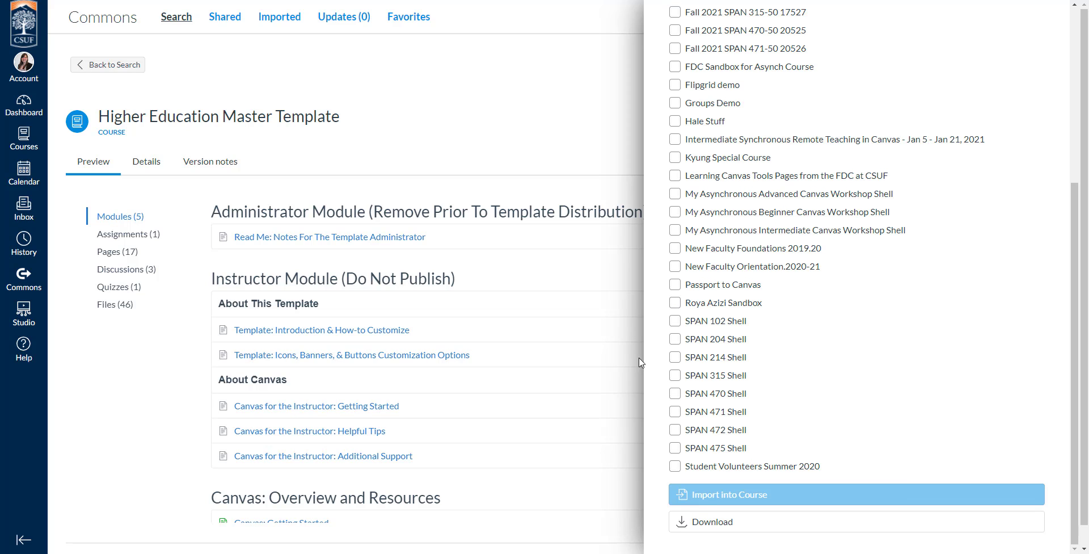
scroll(661, 282, up, 1)
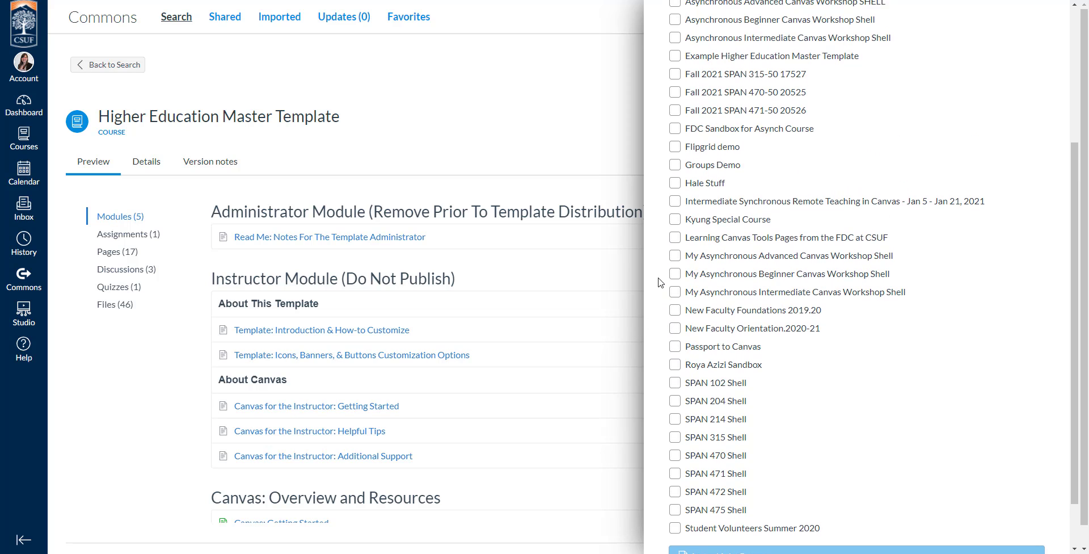
scroll(660, 282, up, 2)
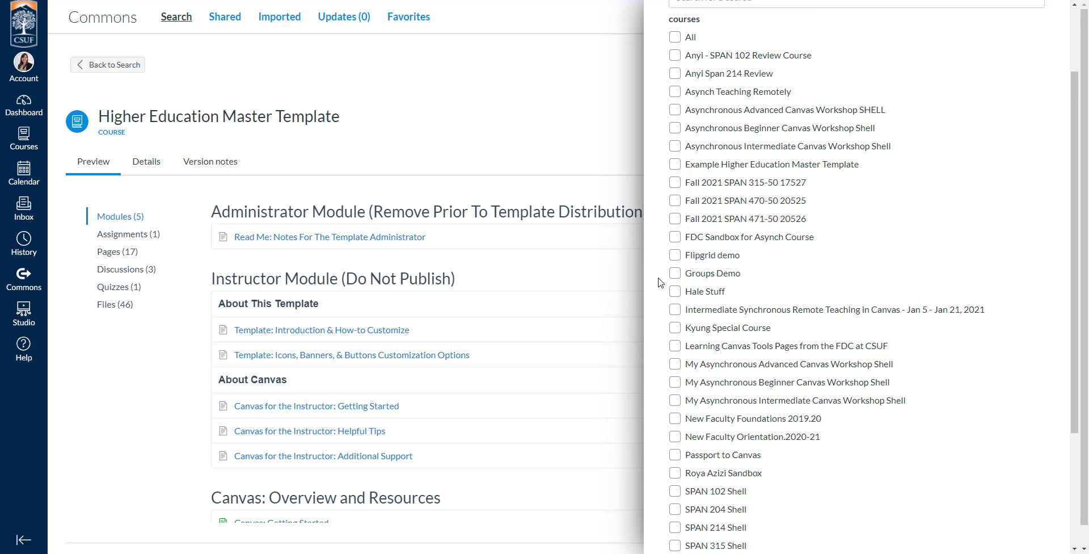
scroll(660, 282, down, 1)
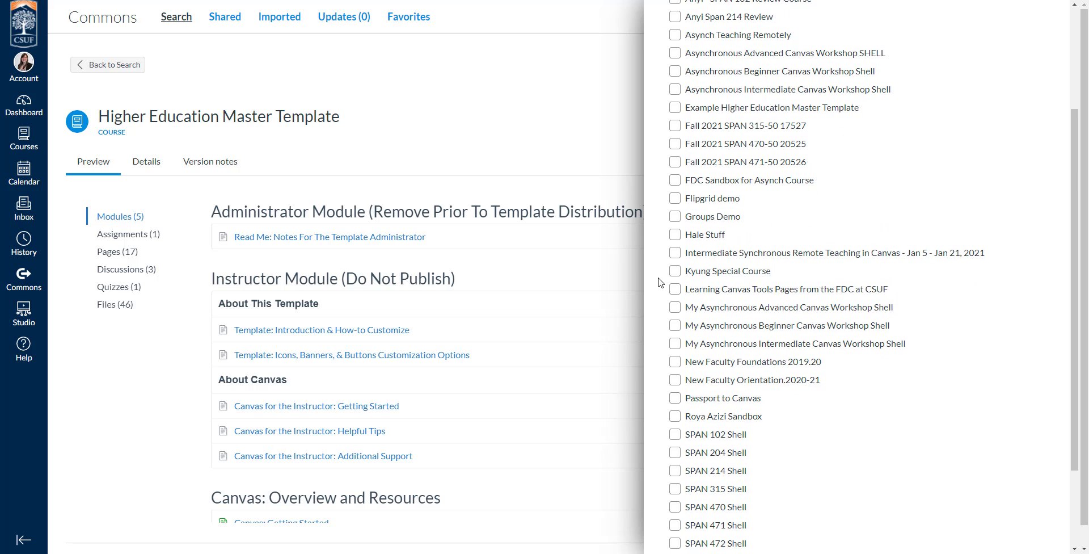
scroll(660, 283, down, 2)
key(ctrl+f)
text(sand)
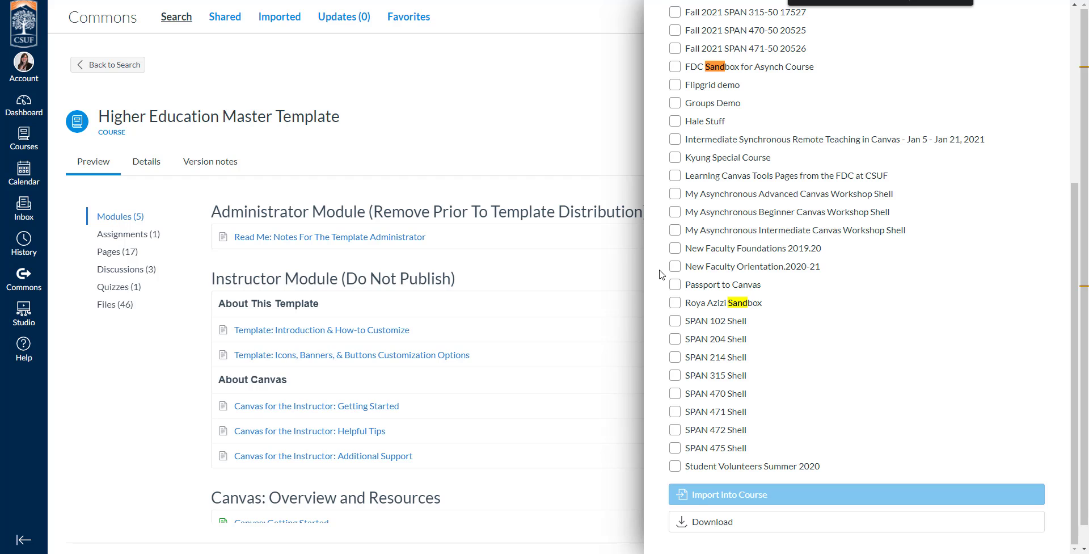
scroll(681, 120, up, 4)
scroll(658, 165, down, 4)
scroll(654, 167, up, 5)
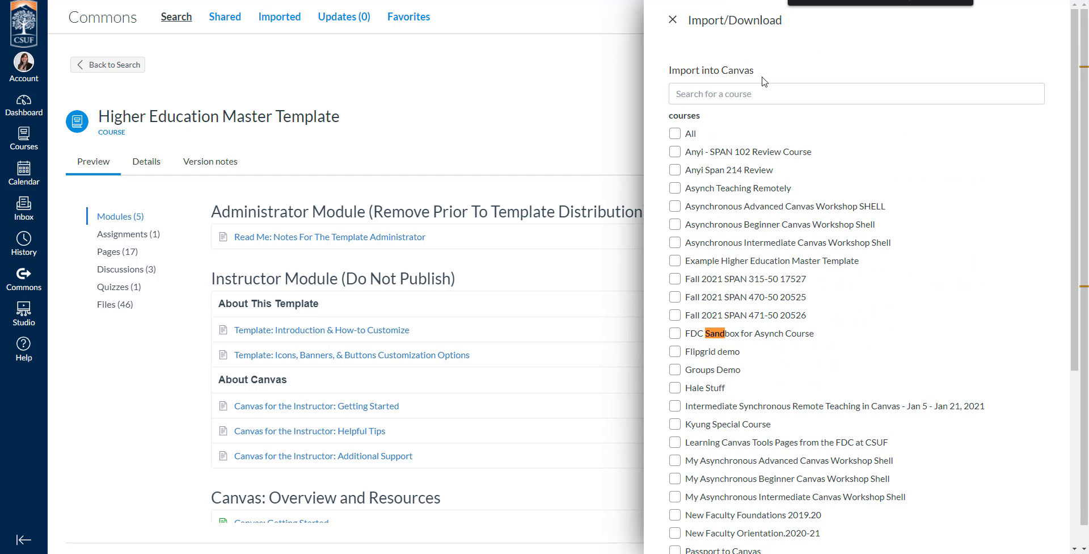
click(941, 1)
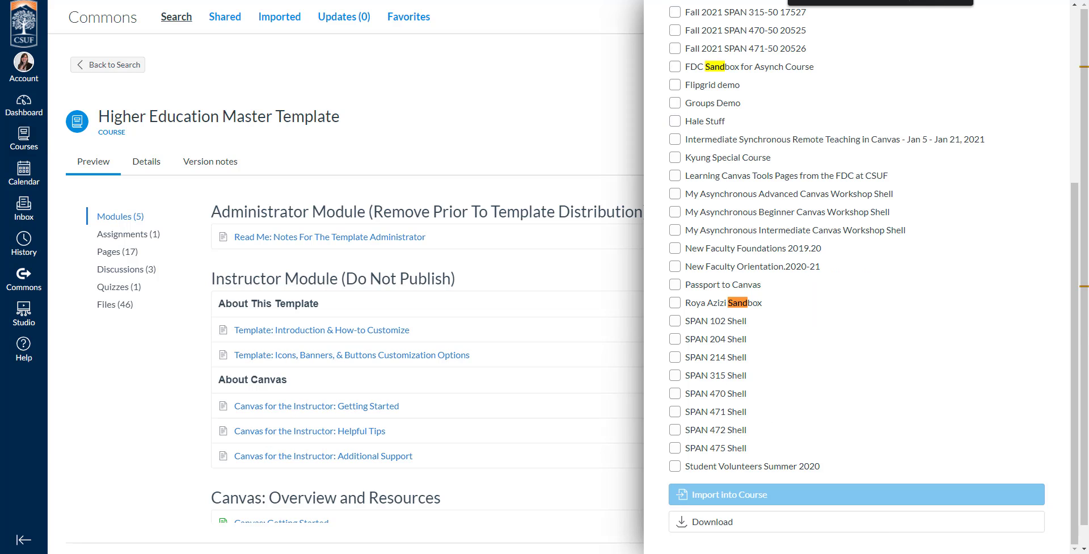
key(Escape)
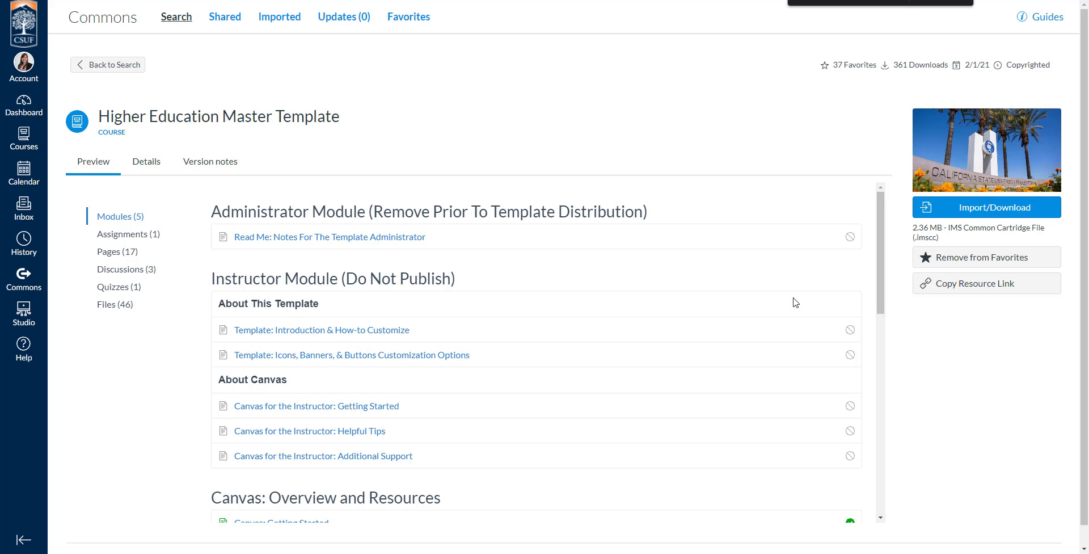
Step: Go to the sandbox course's empty Modules page and start a new module with + Module
scroll(396, 341, down, 9)
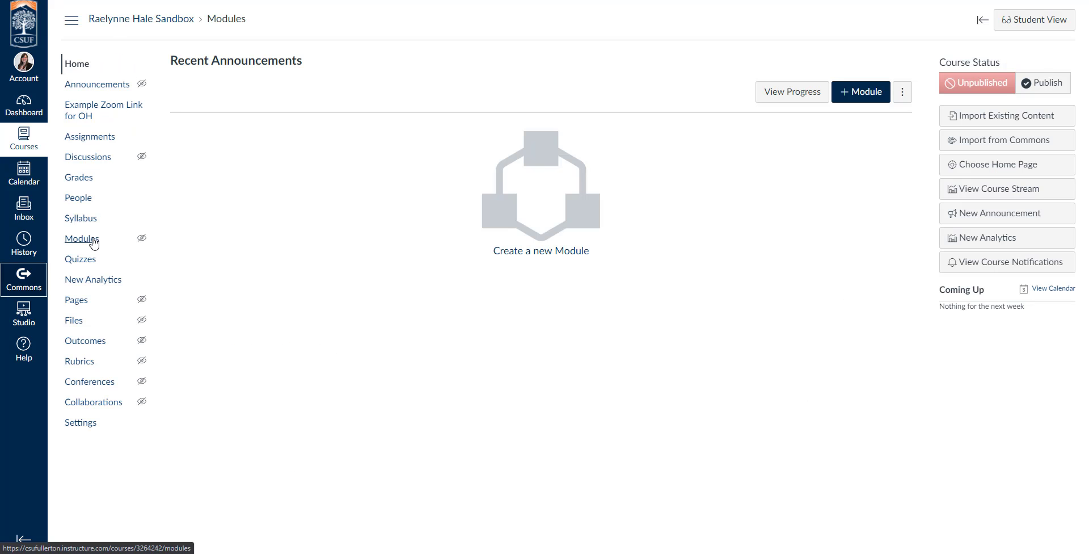
click(89, 243)
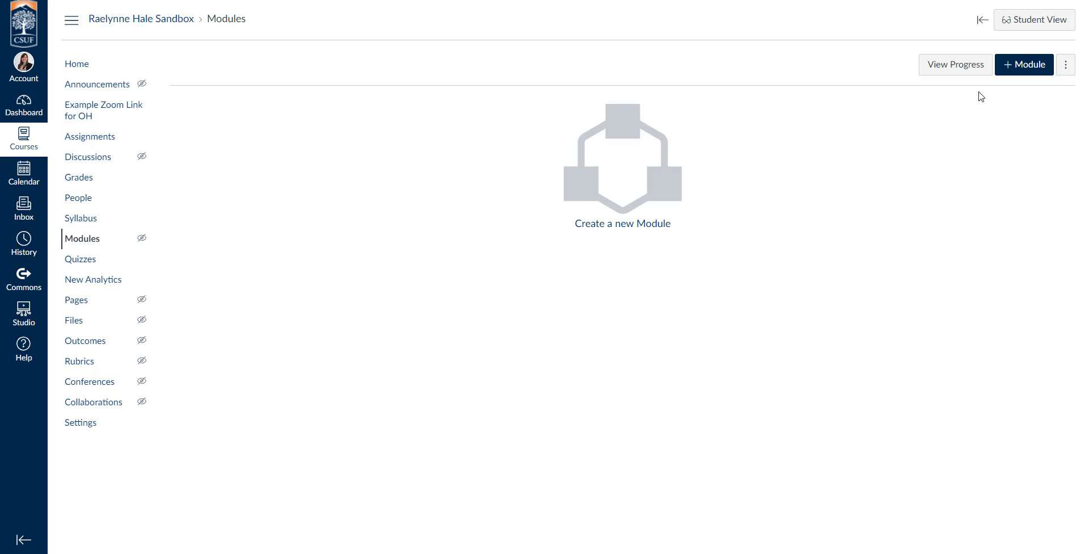
click(1039, 74)
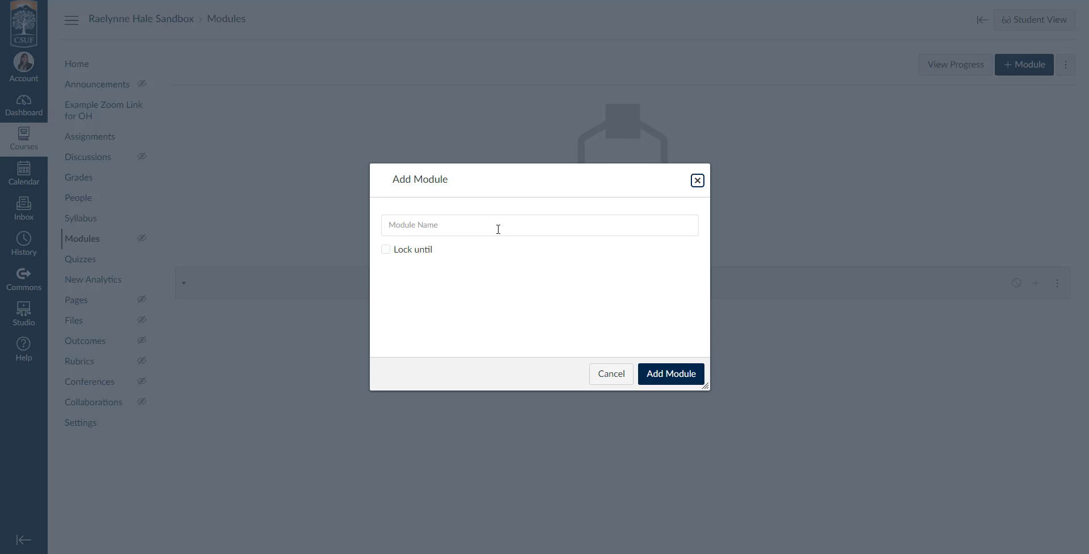
Step: Name the new module 'Syllabus' and add it
click(545, 231)
text(Syllabus)
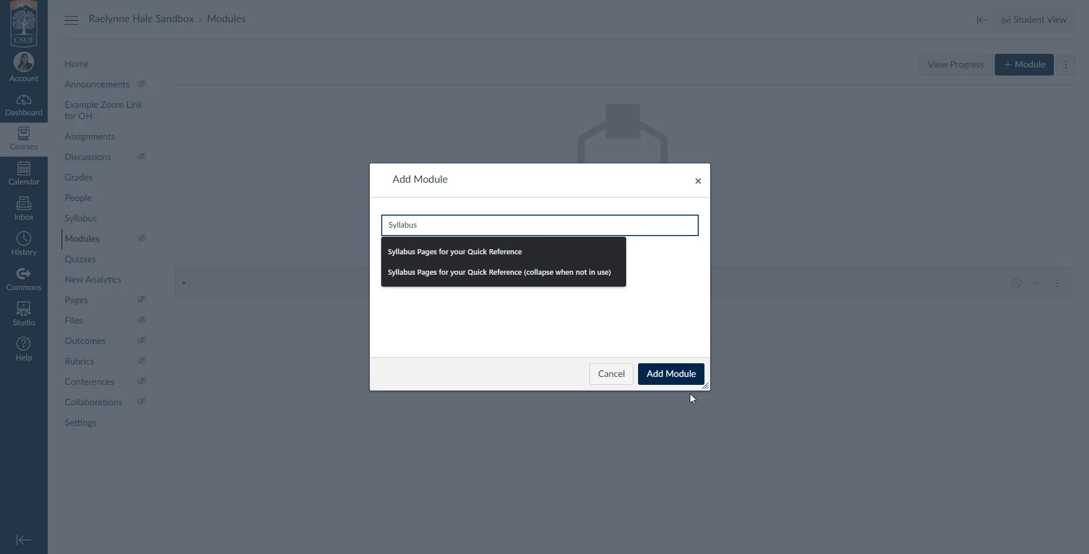
click(681, 381)
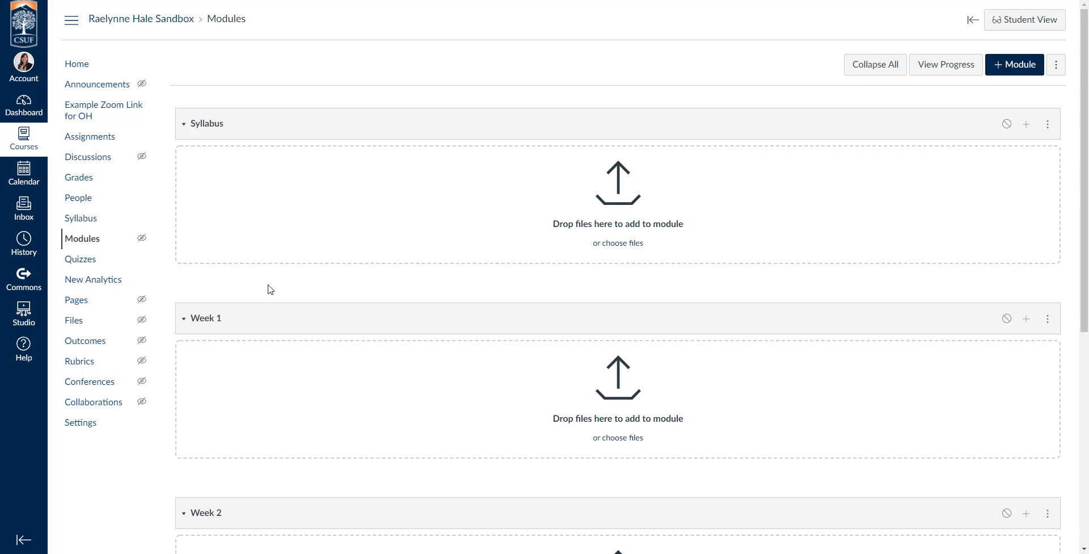
Step: Scroll through the Modules list to review Syllabus, Week 1, Week 2 and Welcome: Begin Here!
scroll(271, 290, down, 6)
scroll(513, 322, up, 6)
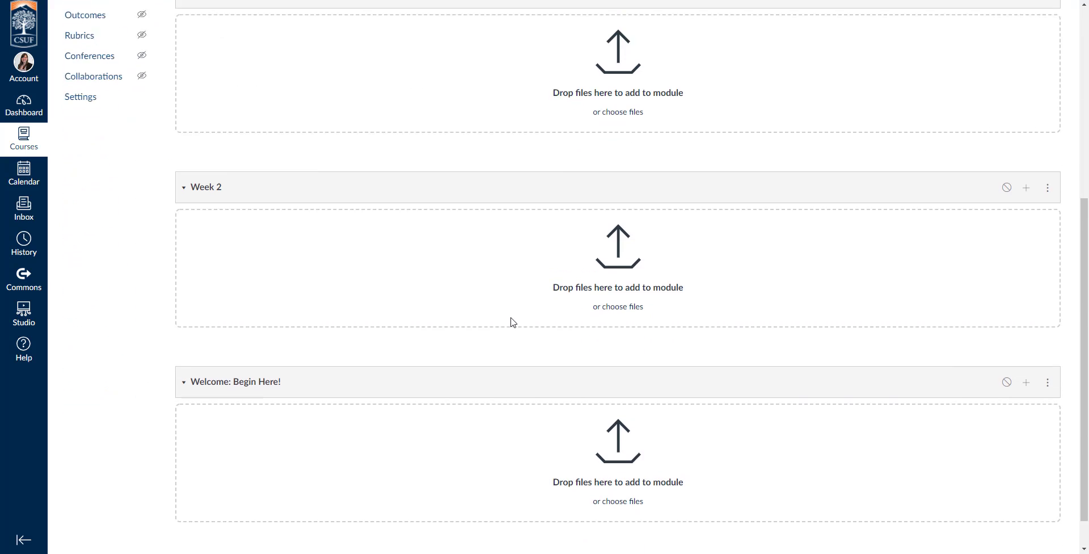
scroll(513, 323, down, 6)
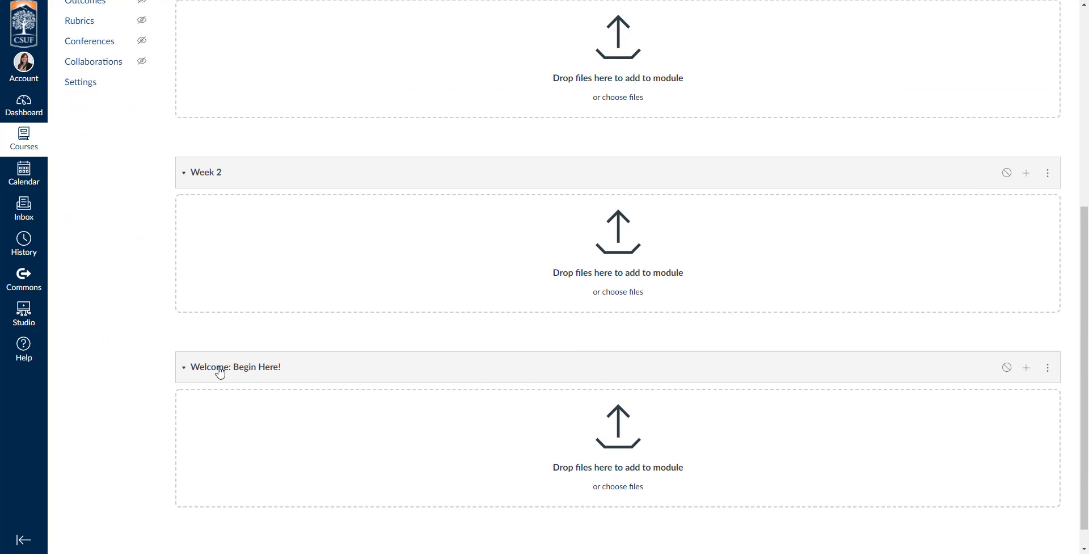
drag(323, 372, 313, 296)
click(705, 378)
scroll(705, 380, up, 2)
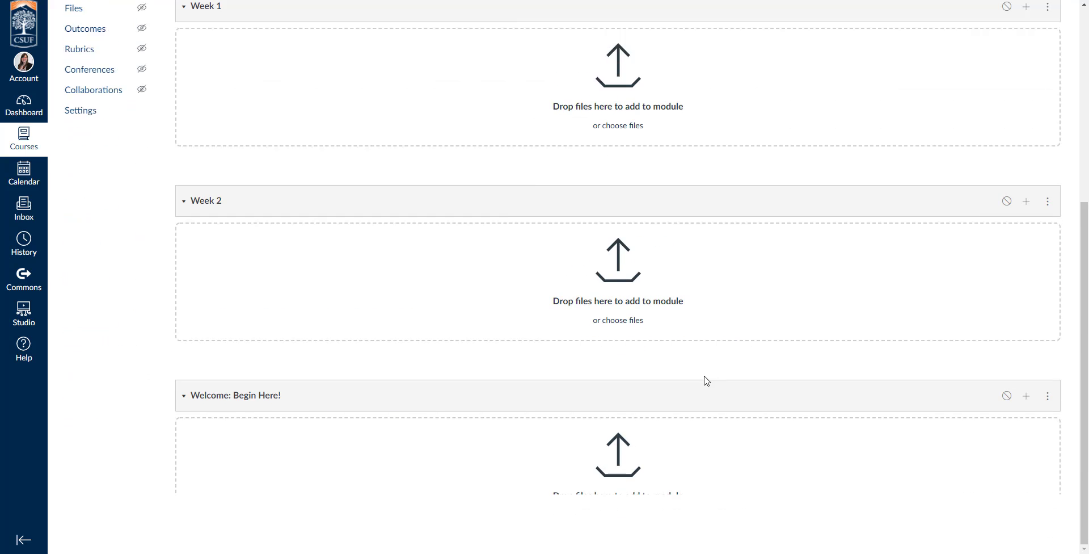
scroll(804, 384, down, 3)
scroll(479, 367, up, 1)
scroll(479, 367, up, 5)
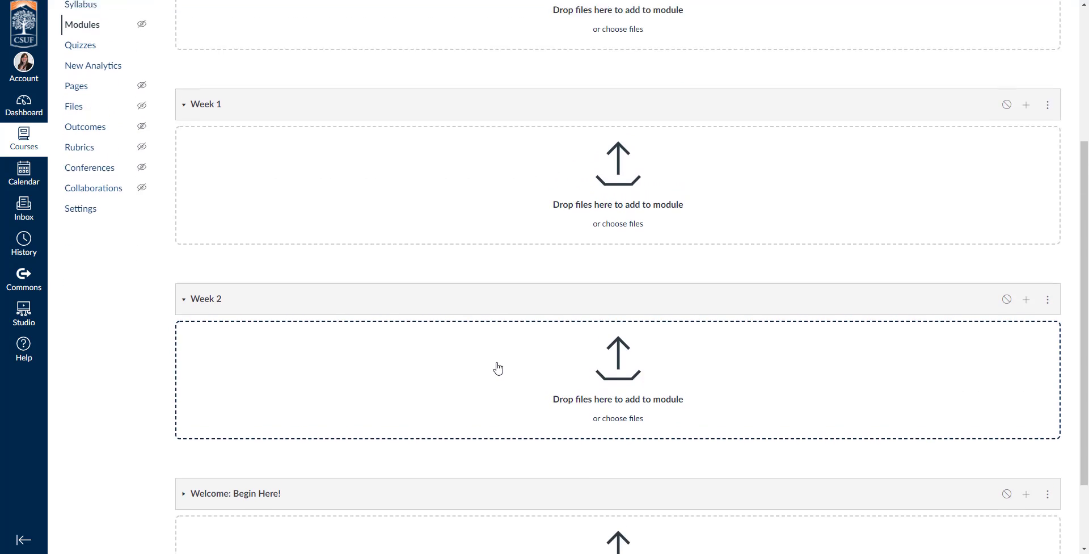
scroll(430, 346, down, 5)
scroll(433, 351, down, 1)
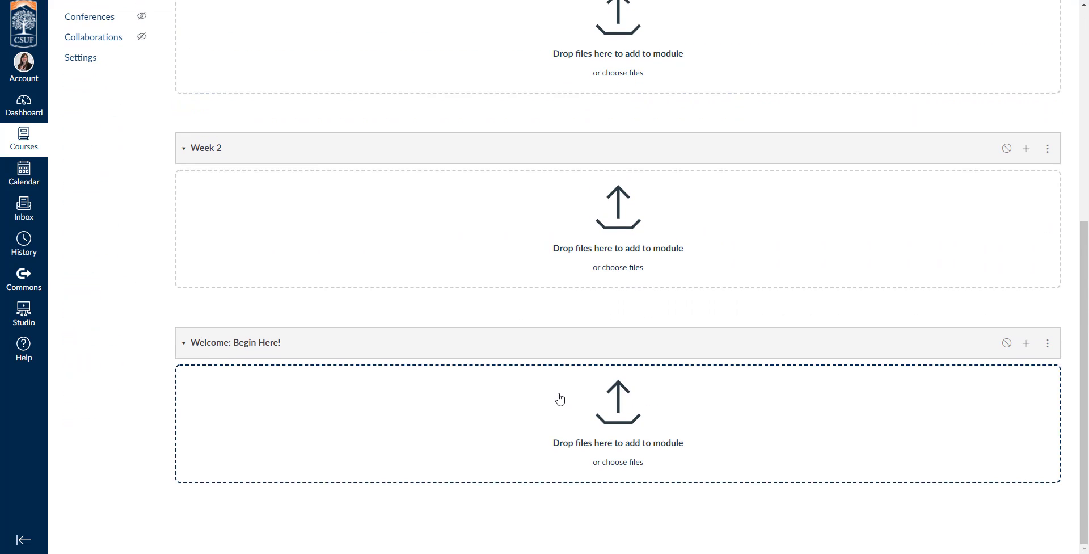
Step: Move the Welcome: Begin Here! module before Week 1, right after Syllabus
click(1047, 346)
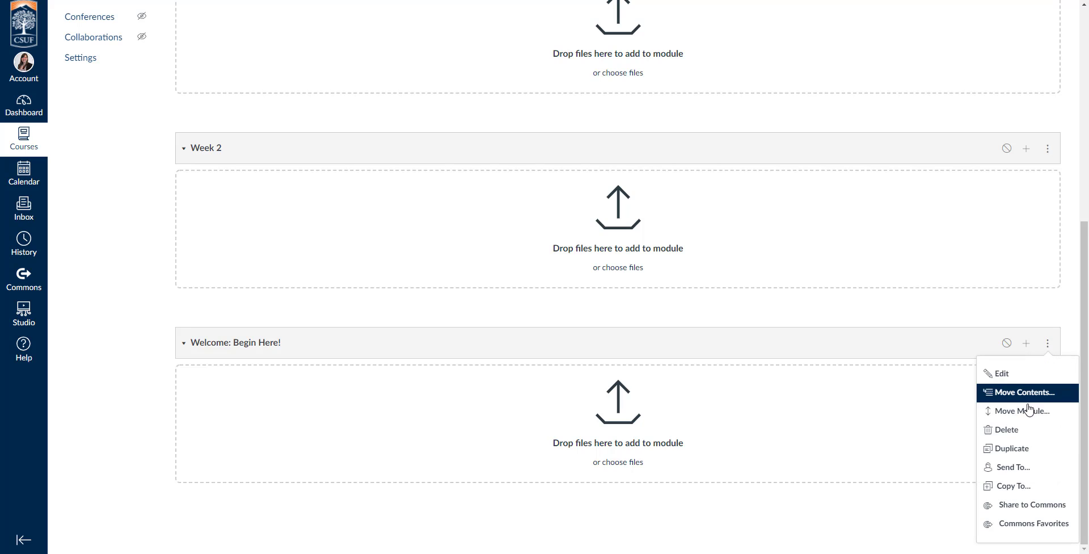
click(1009, 418)
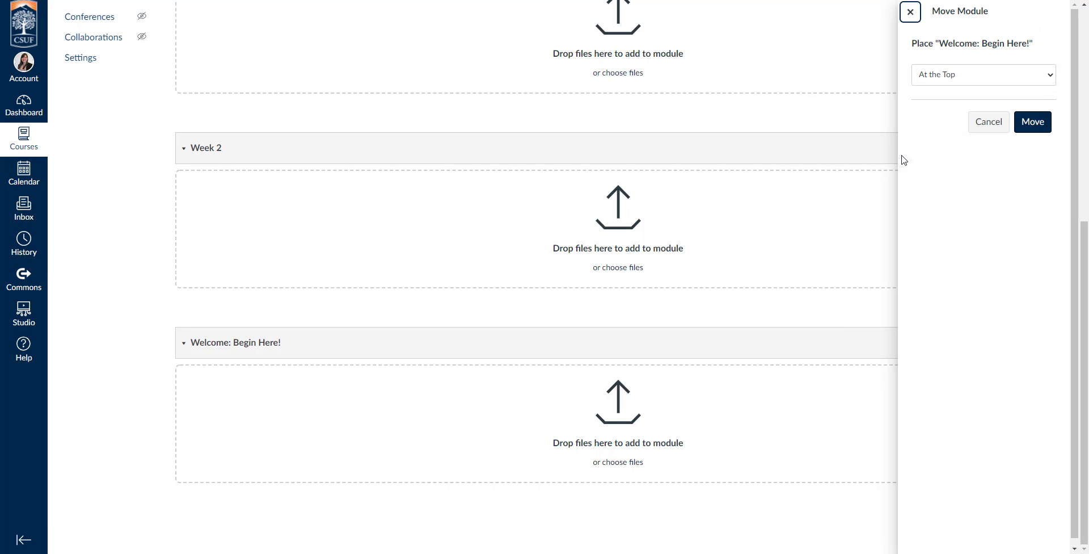
click(982, 83)
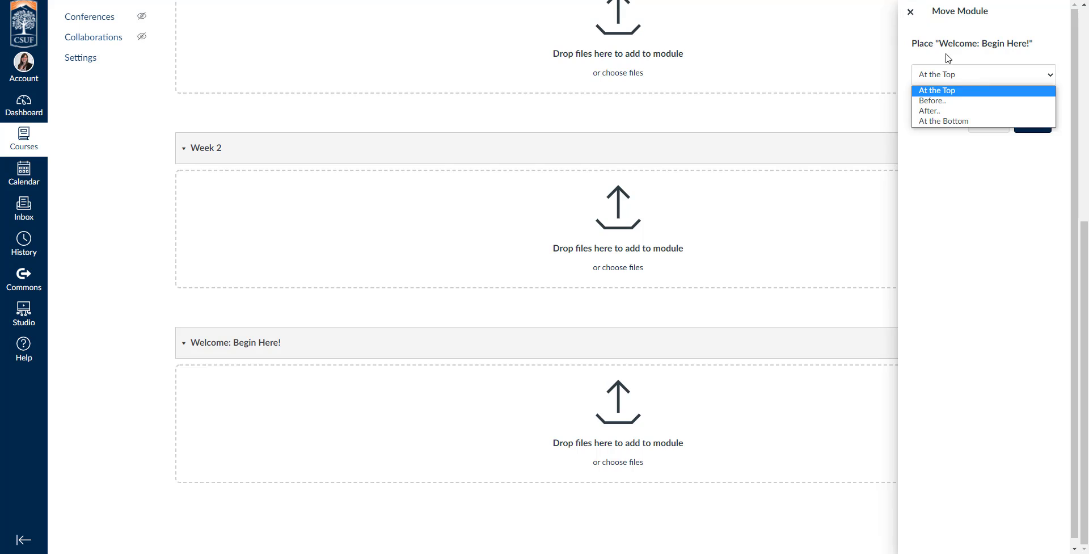
click(955, 101)
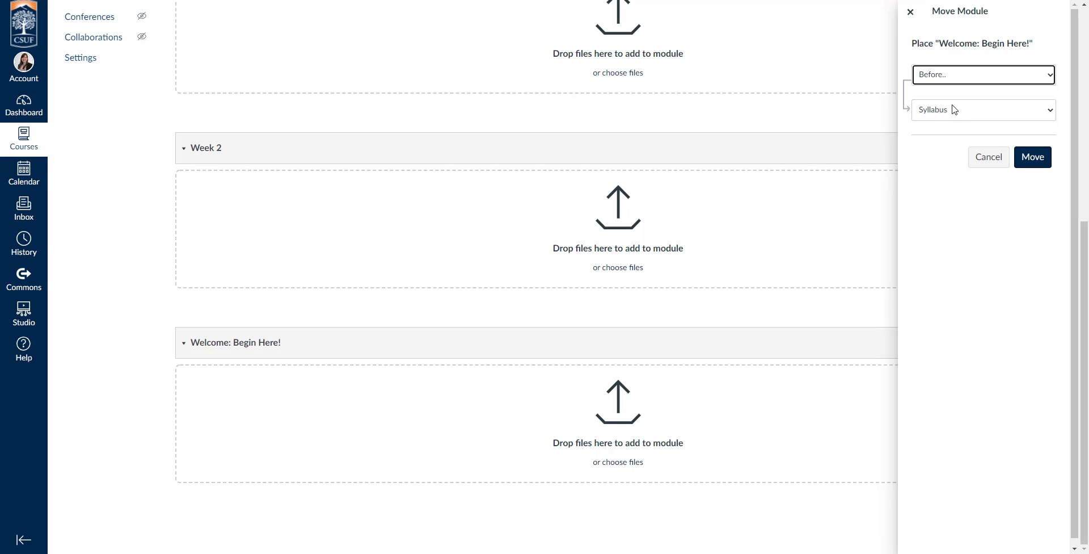
click(951, 111)
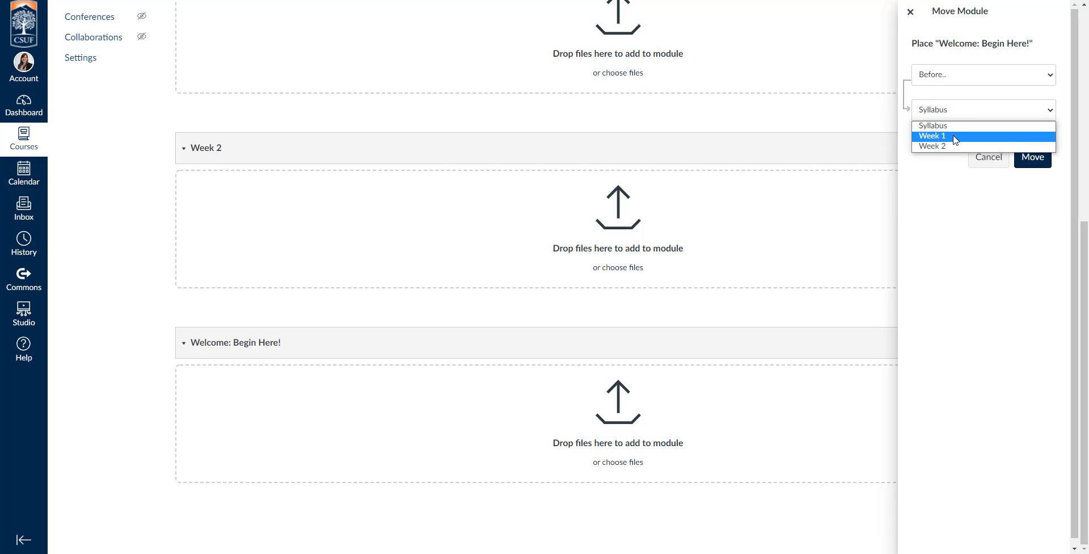
click(955, 137)
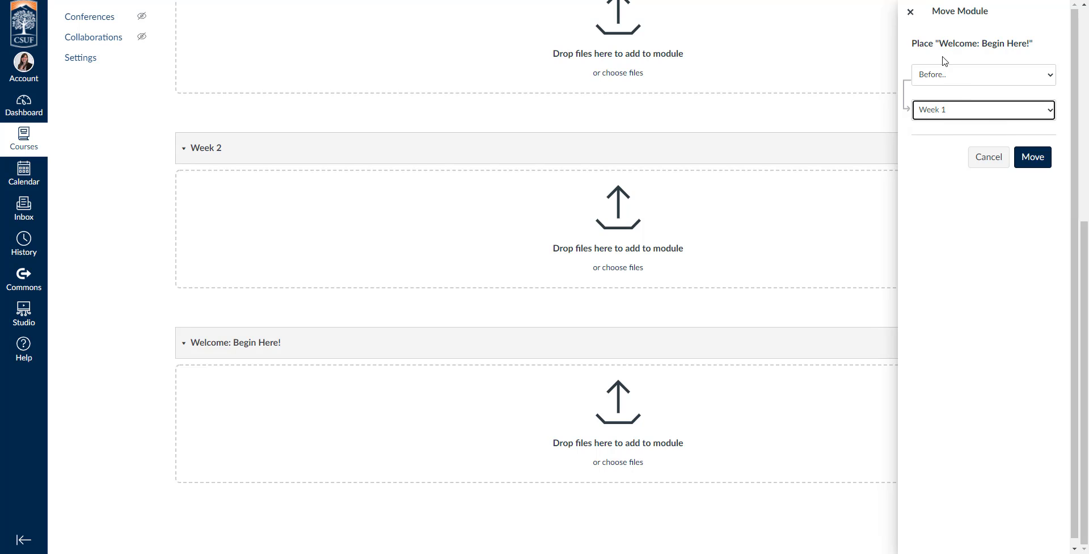
click(1033, 157)
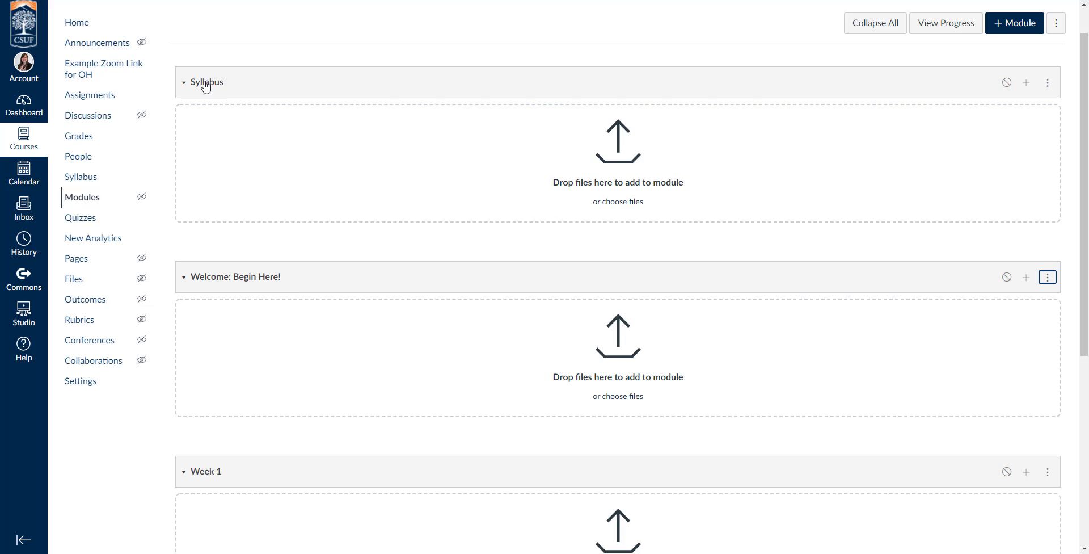
scroll(244, 204, down, 3)
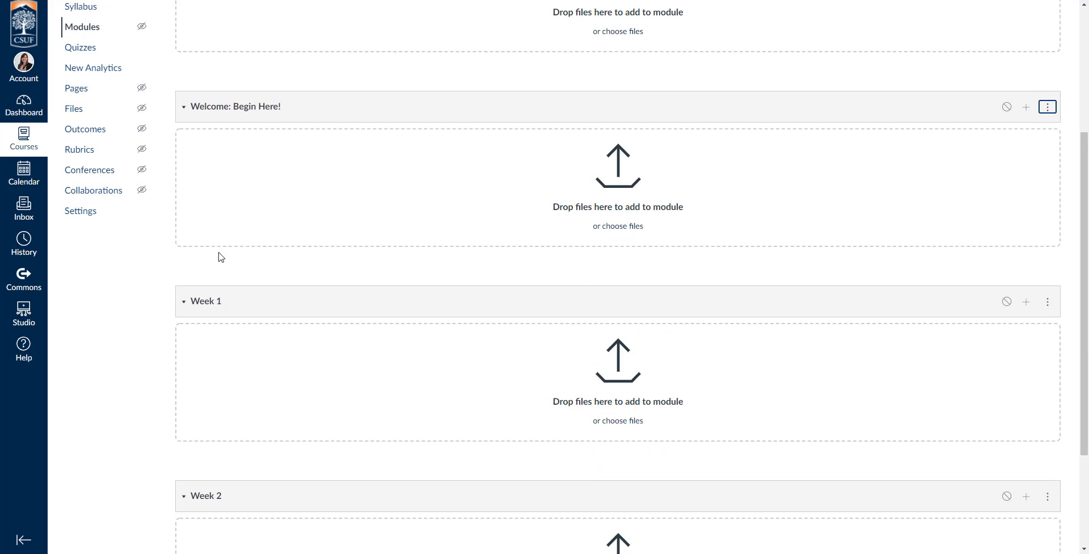
scroll(219, 255, down, 2)
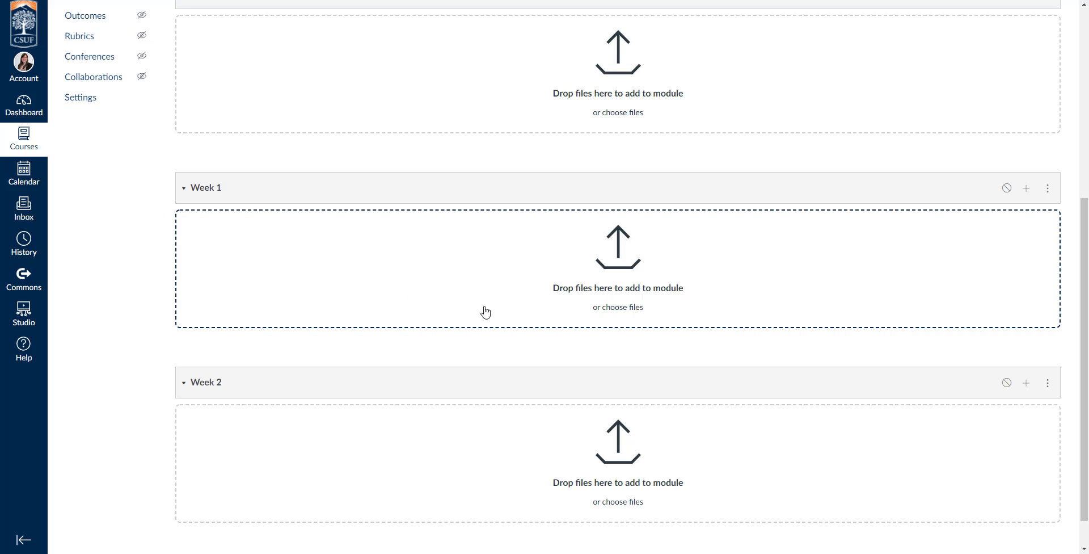
scroll(708, 280, up, 5)
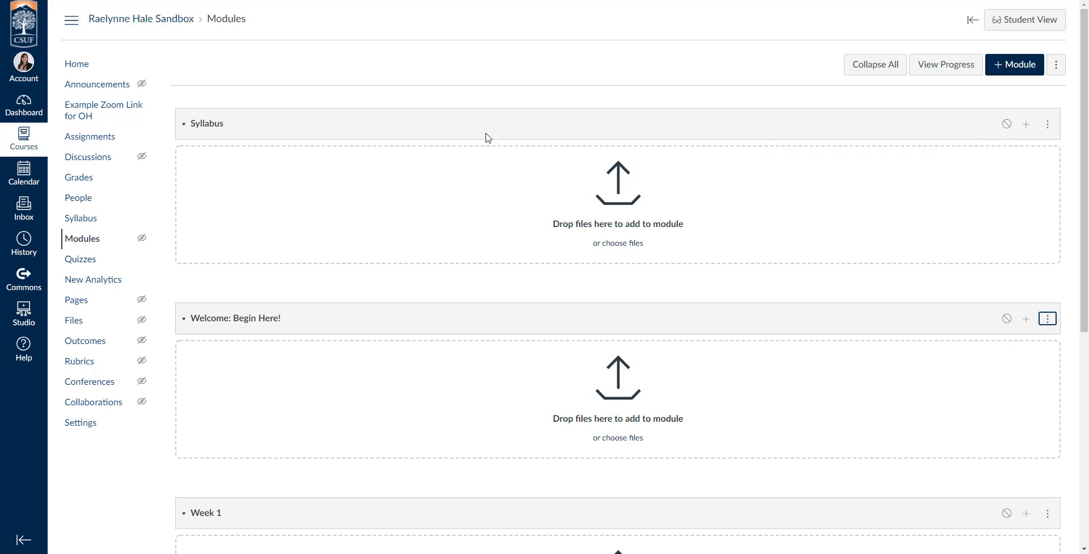
Step: Upload the SPAN 472 Spring 2021 course syllabus PDF as a new file item in Syllabus
click(1027, 126)
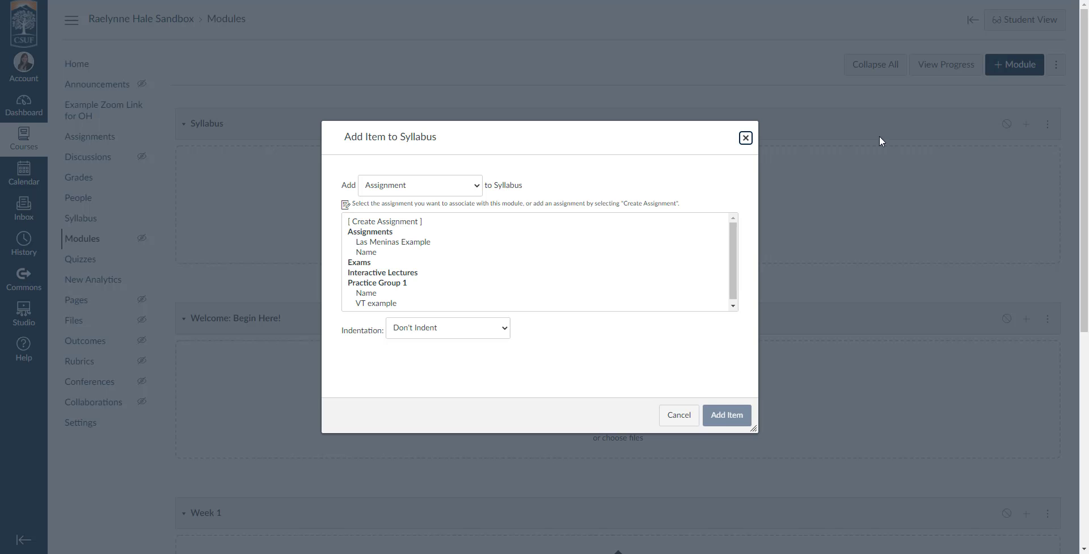
scroll(397, 255, down, 1)
click(384, 187)
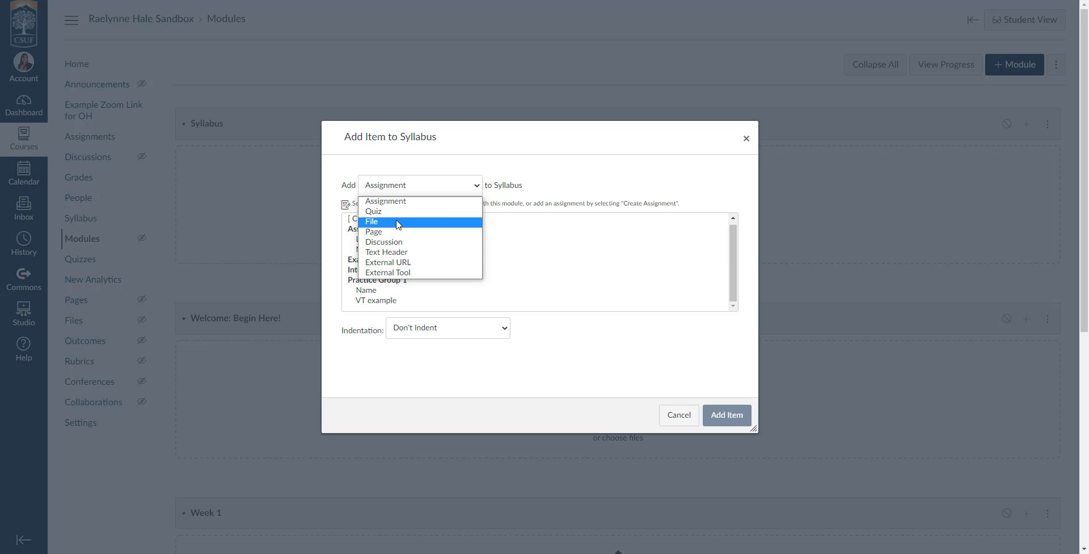
click(396, 222)
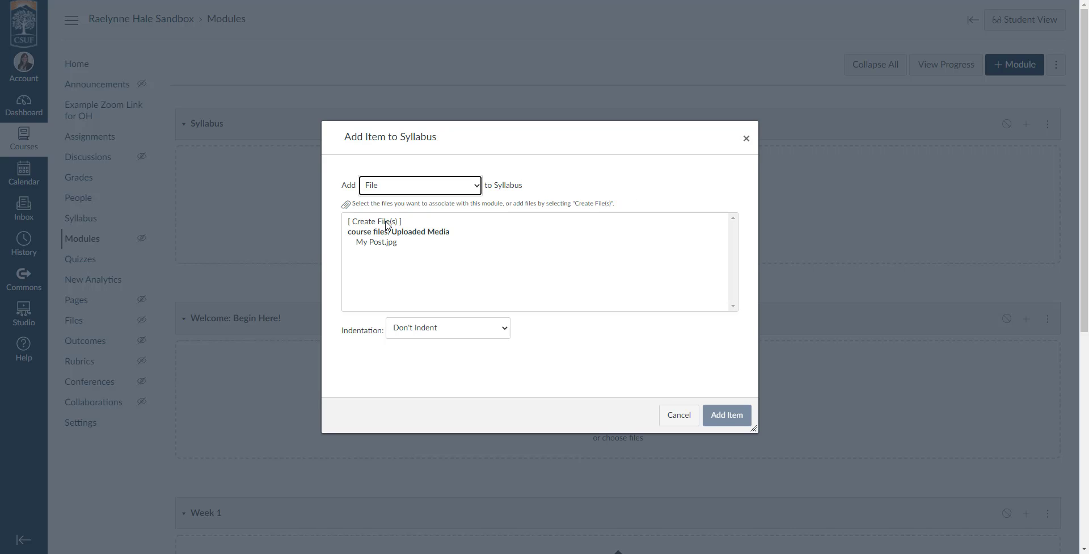
click(373, 222)
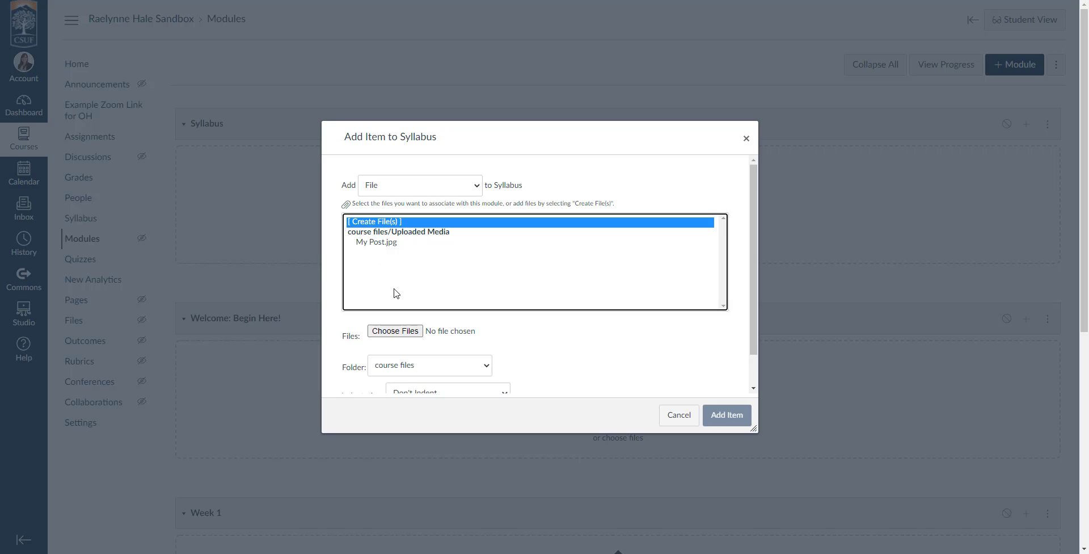
click(403, 331)
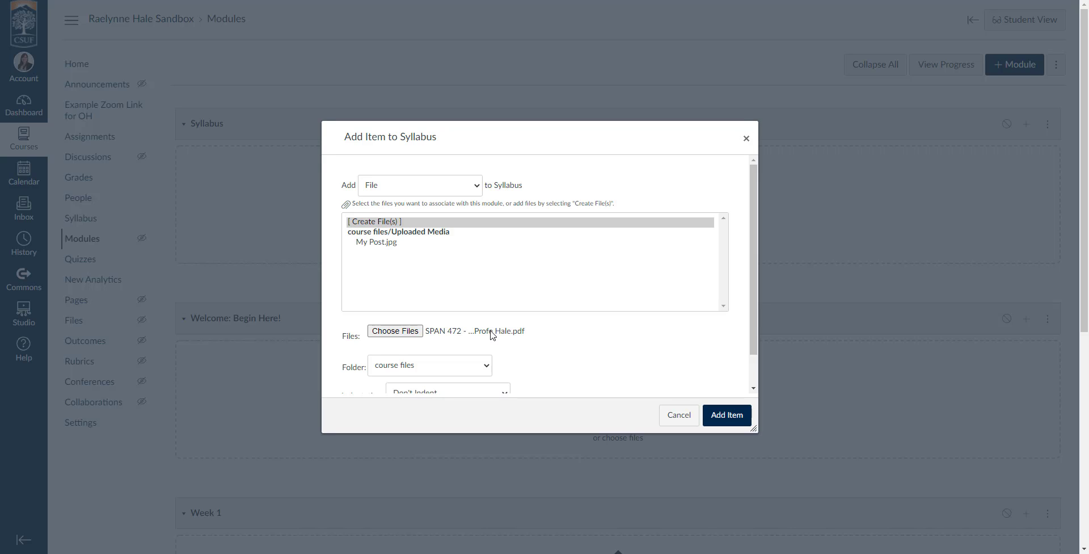
scroll(469, 307, down, 1)
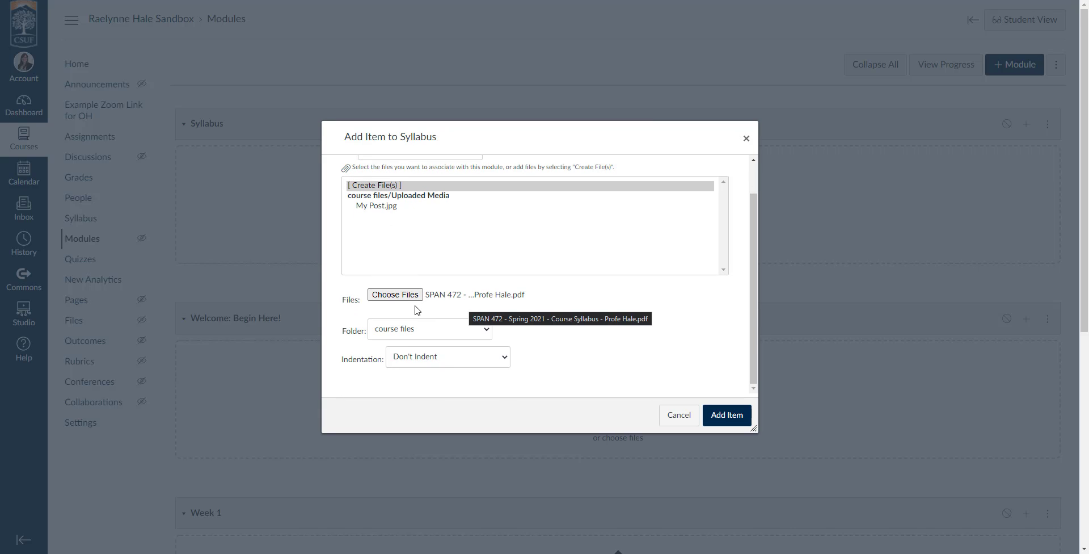
scroll(416, 310, down, 1)
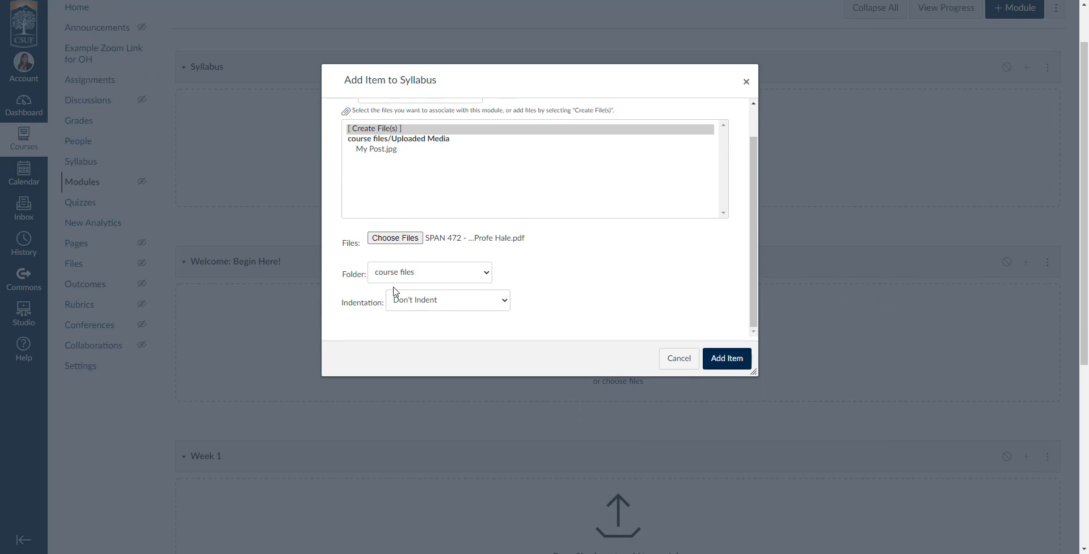
click(731, 366)
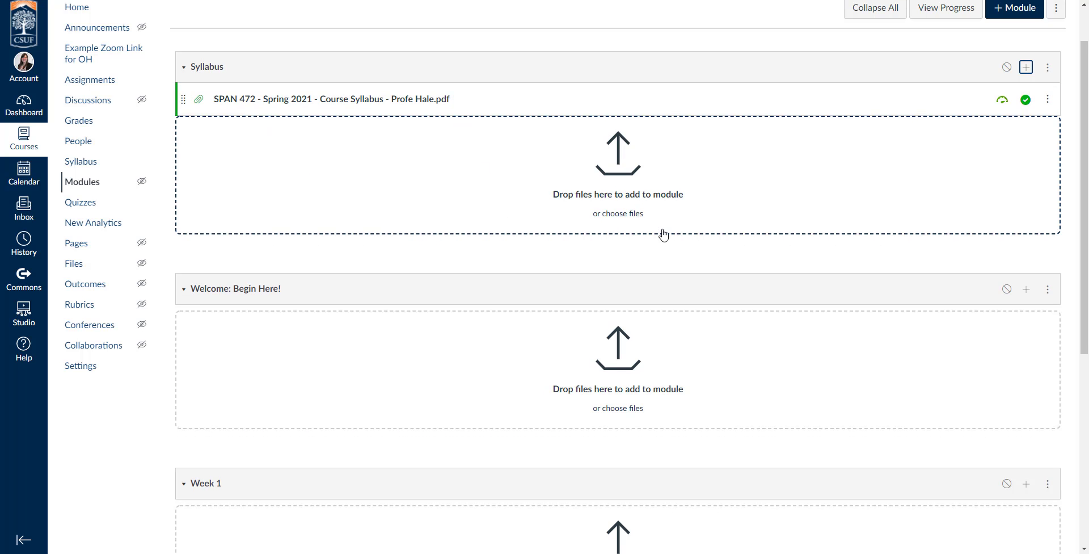
Step: Publish the Syllabus module so its header shows a green check
scroll(960, 190, up, 1)
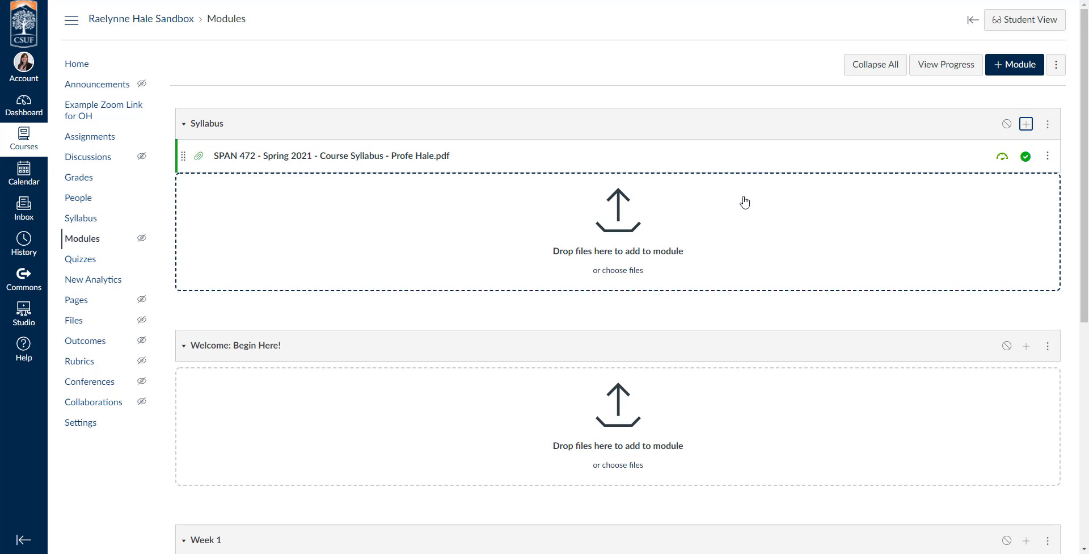
click(1007, 123)
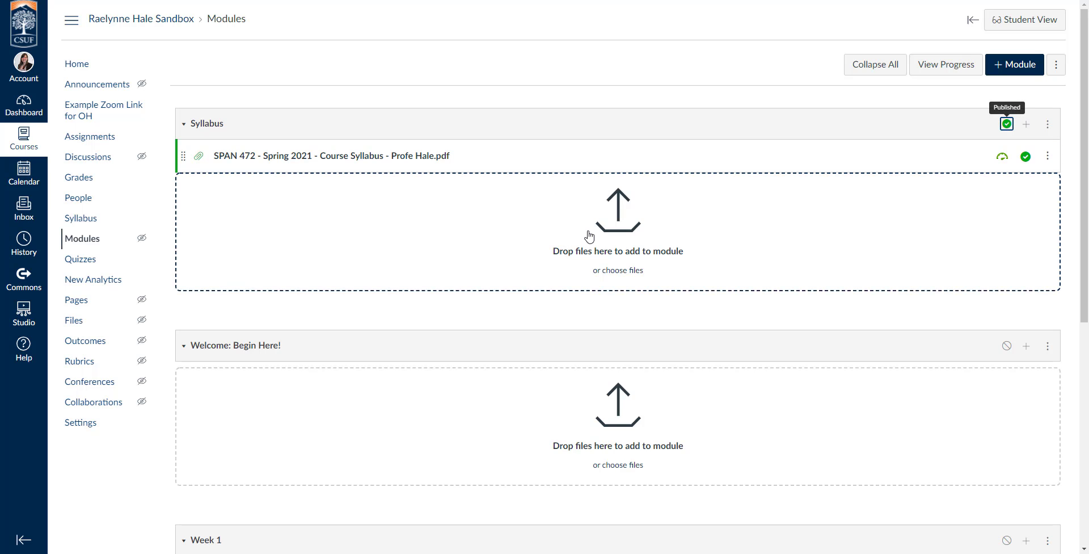
Step: Create a new 'Introduce Yourself!' discussion topic as an item in the Welcome module
scroll(587, 238, down, 2)
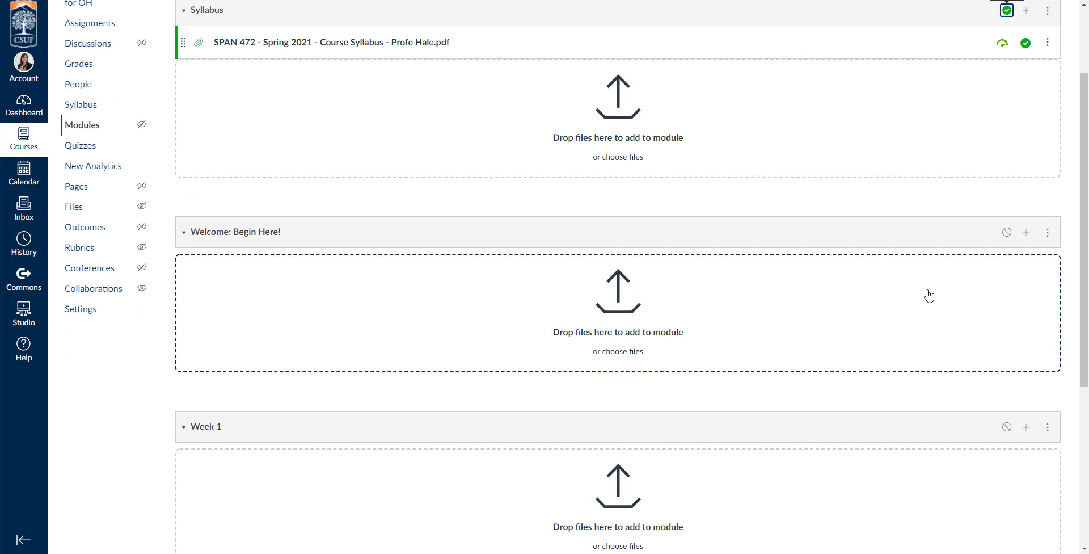
click(1026, 235)
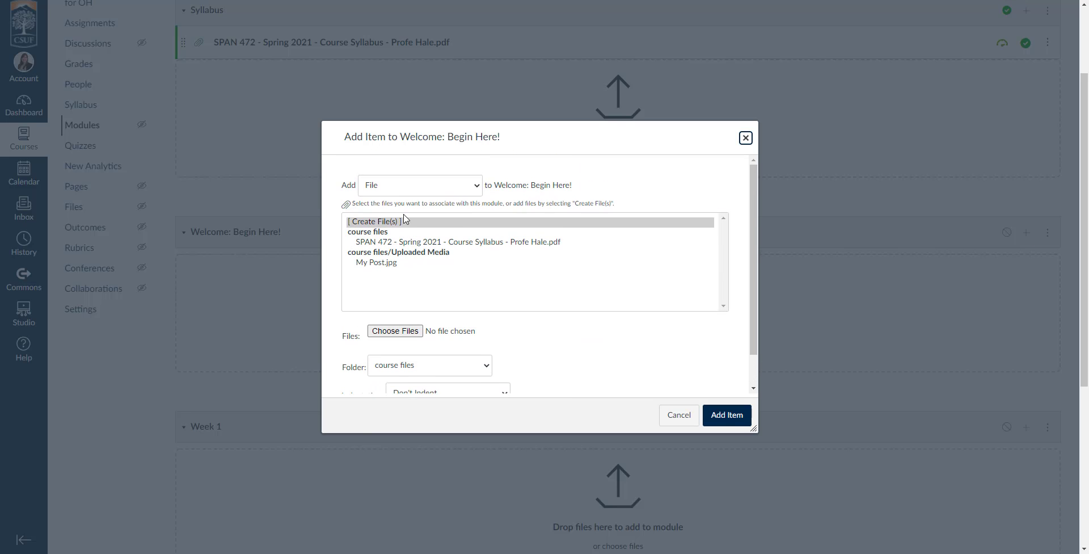
click(391, 187)
click(394, 241)
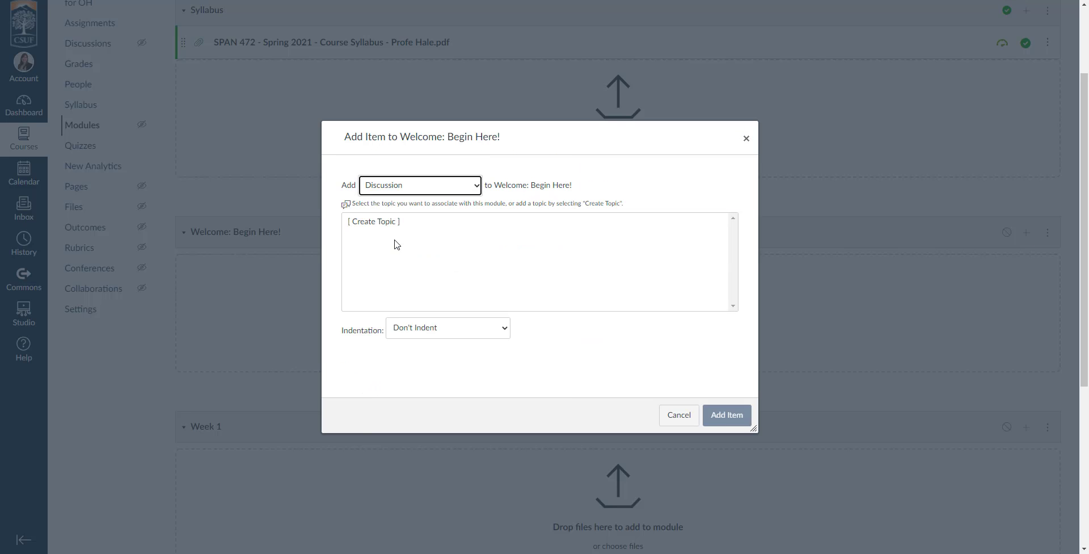
click(369, 222)
click(432, 332)
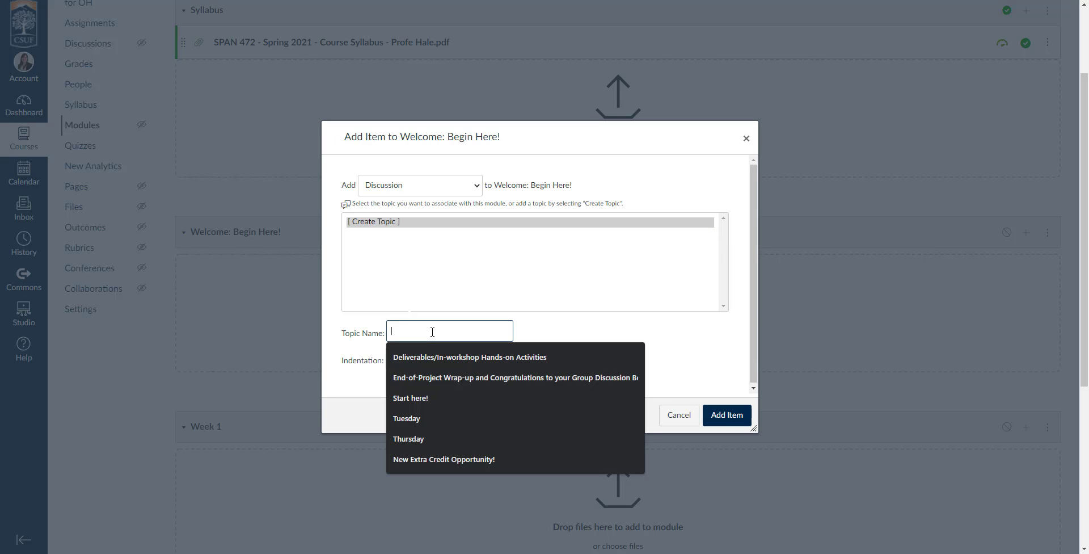
text(Introduce)
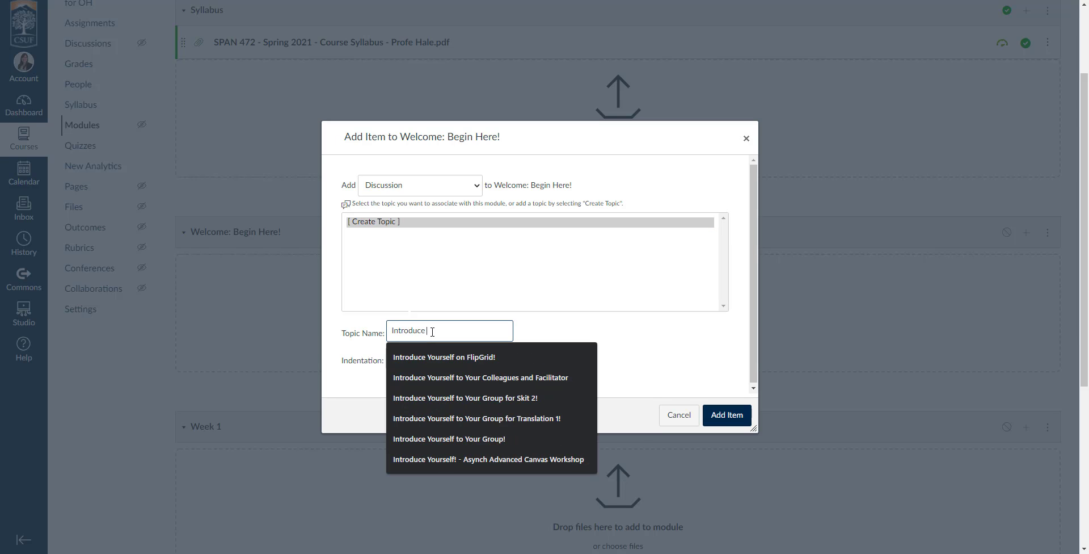
text( Yourself!)
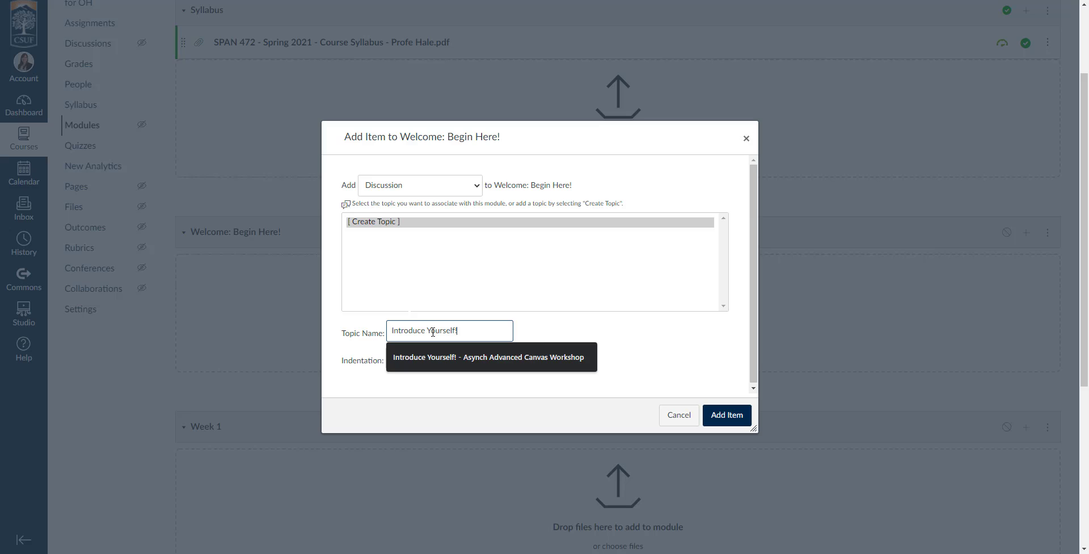
click(624, 331)
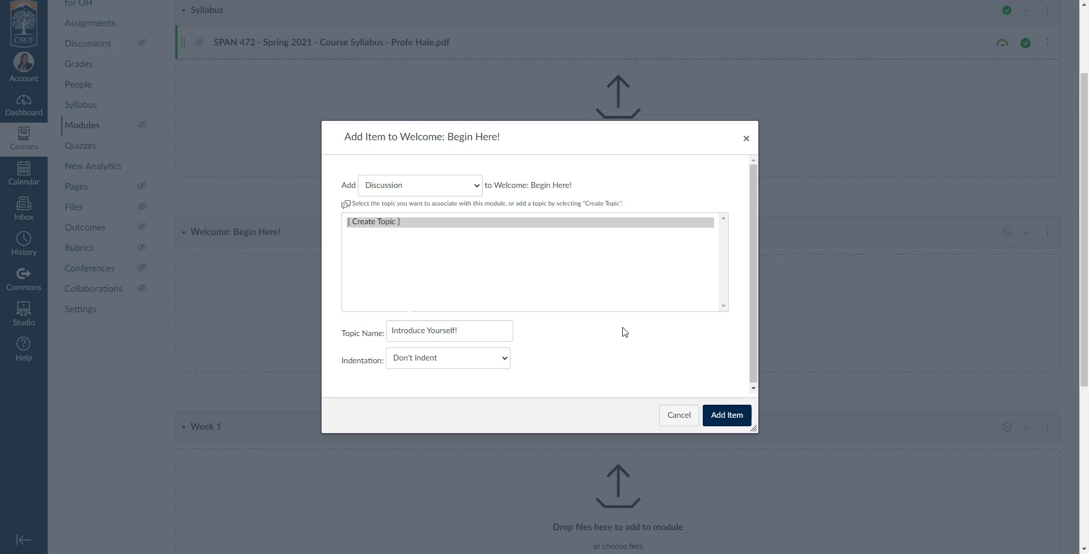
click(731, 418)
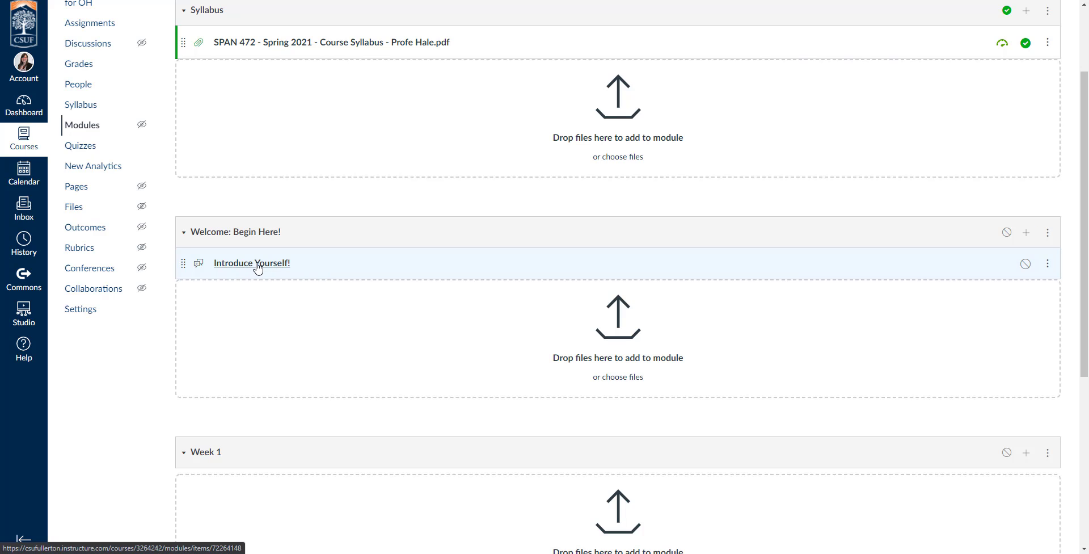
click(261, 265)
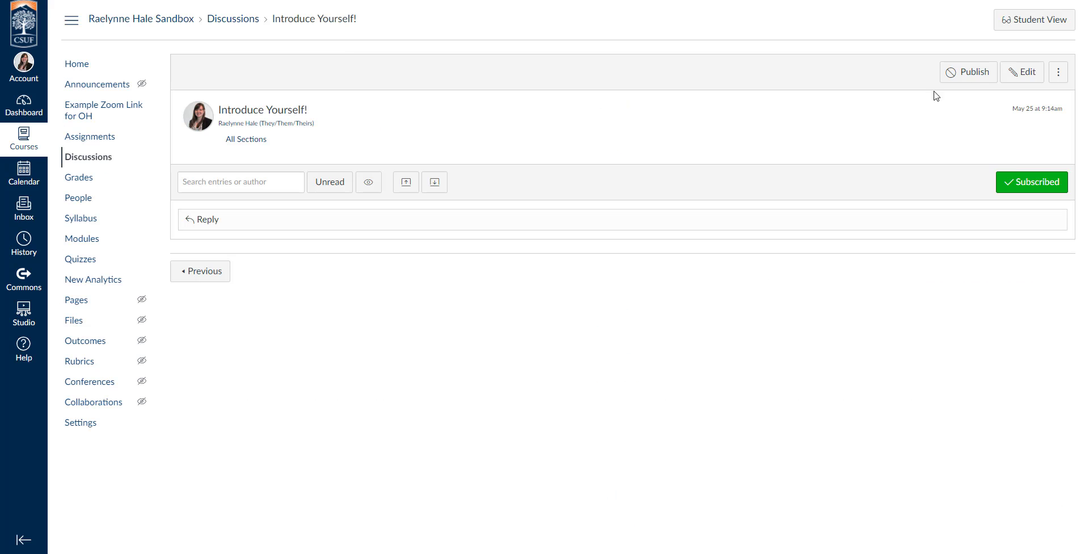
click(1023, 71)
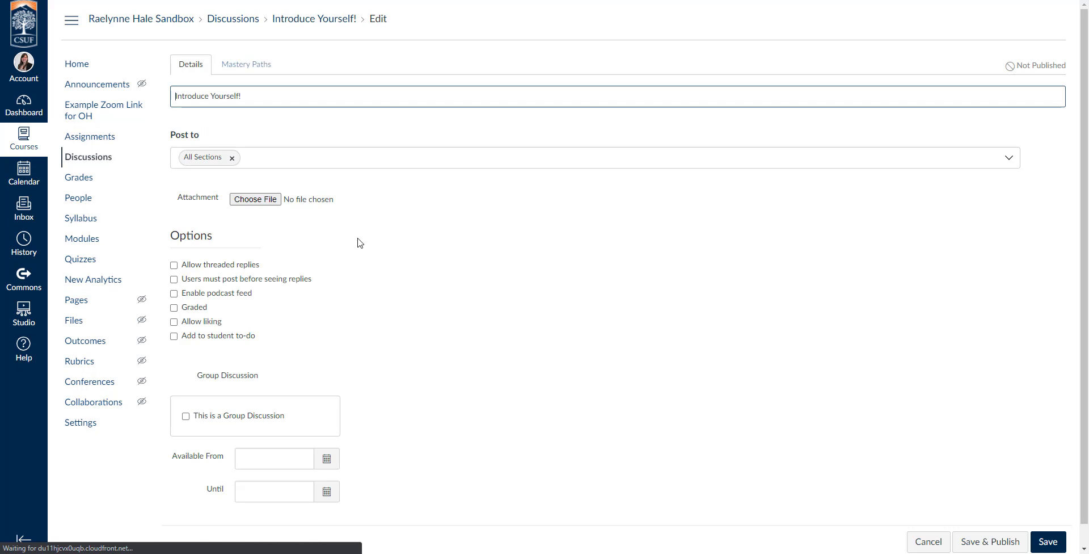
scroll(362, 329, down, 5)
scroll(367, 345, up, 4)
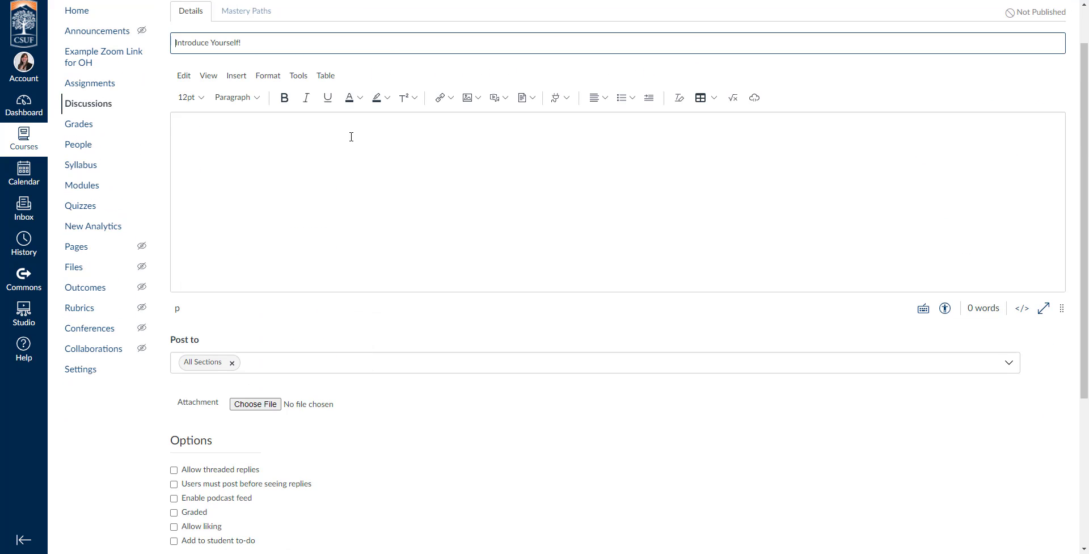
key(alt+Left)
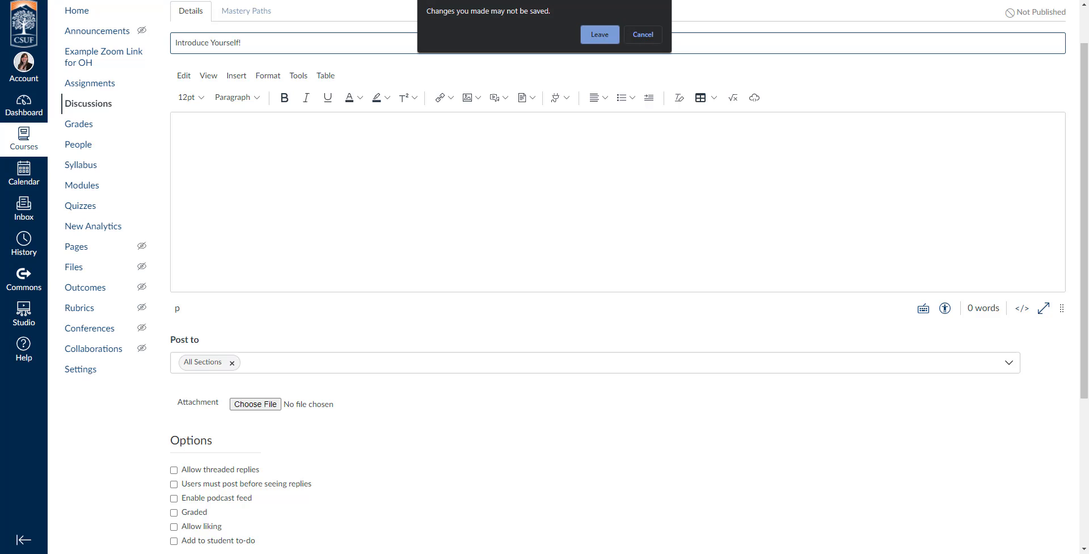
click(599, 34)
key(ctrl+Tab)
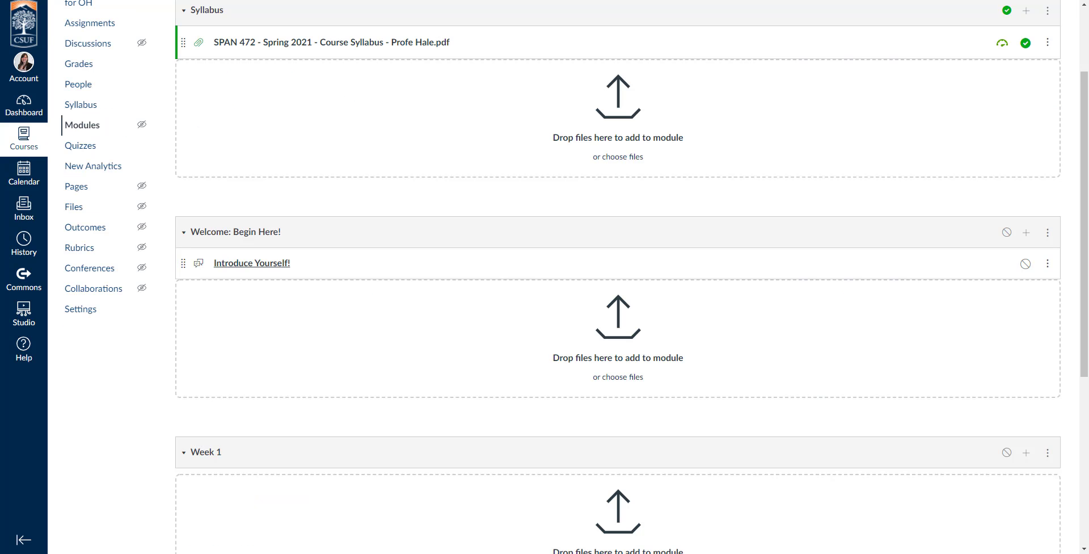
scroll(661, 294, up, 2)
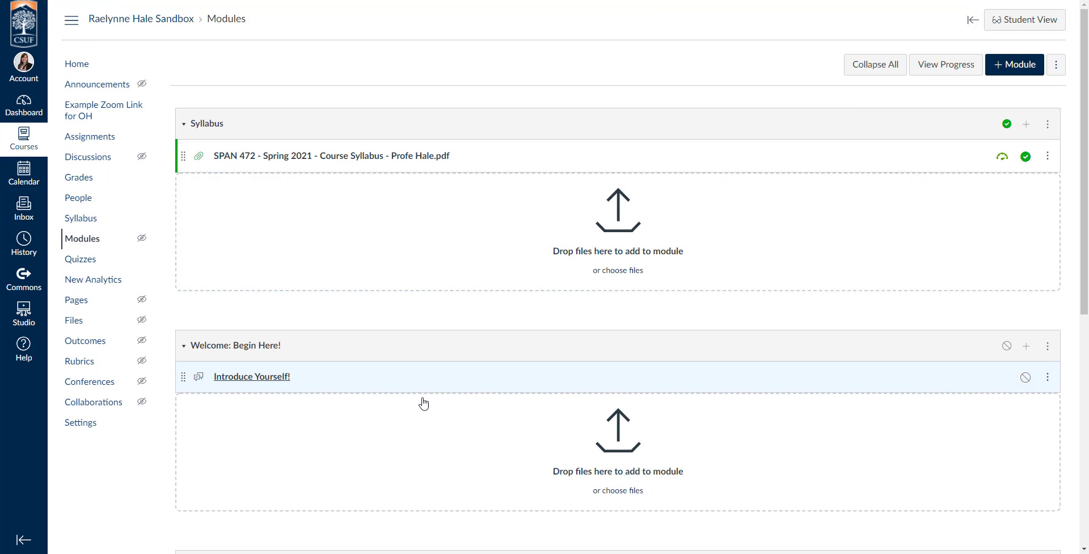
Step: Create a new 'About your Instructor' page in the Welcome: Begin Here! module
click(1026, 346)
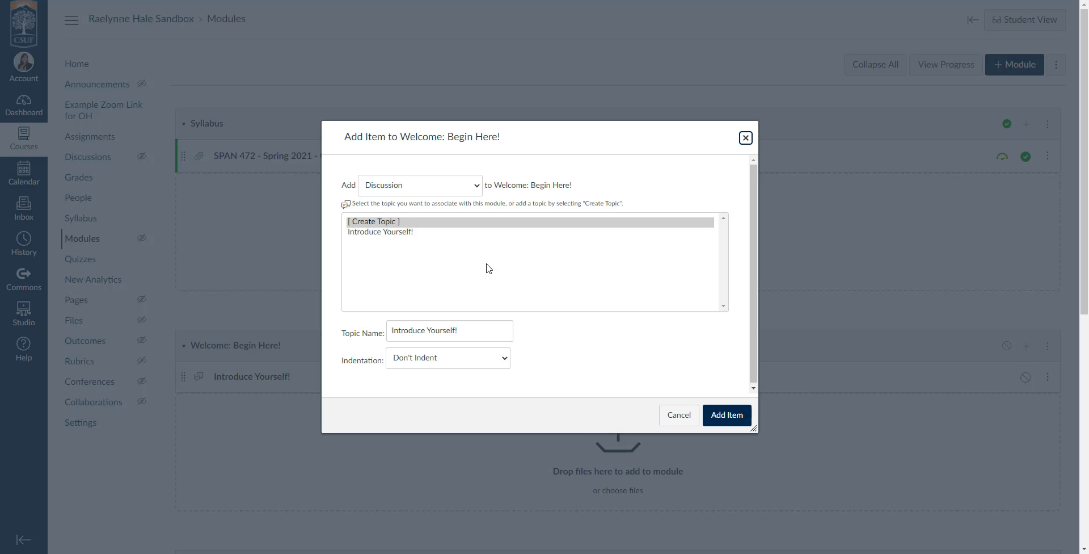
click(389, 186)
click(390, 233)
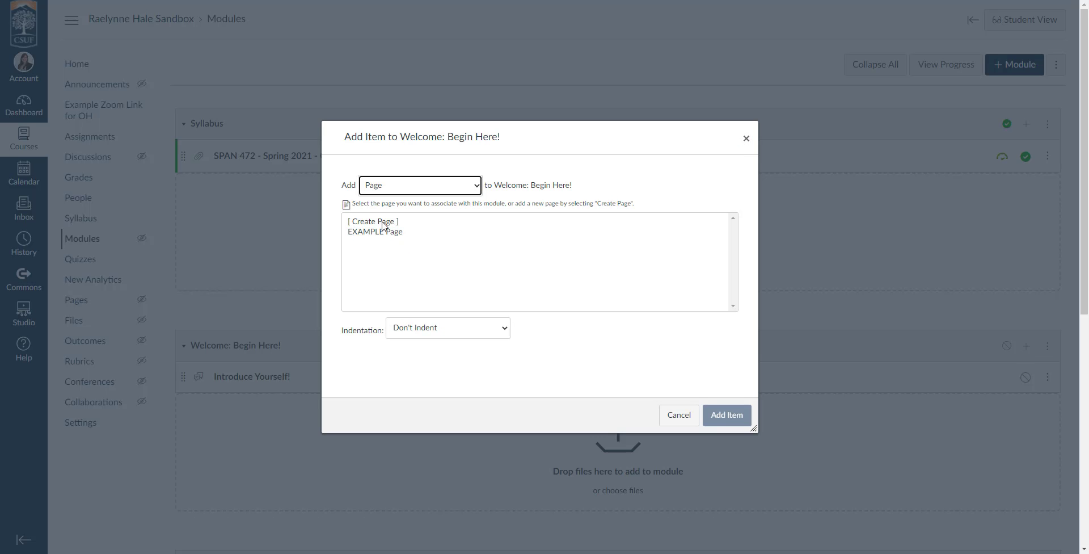
click(384, 222)
click(437, 333)
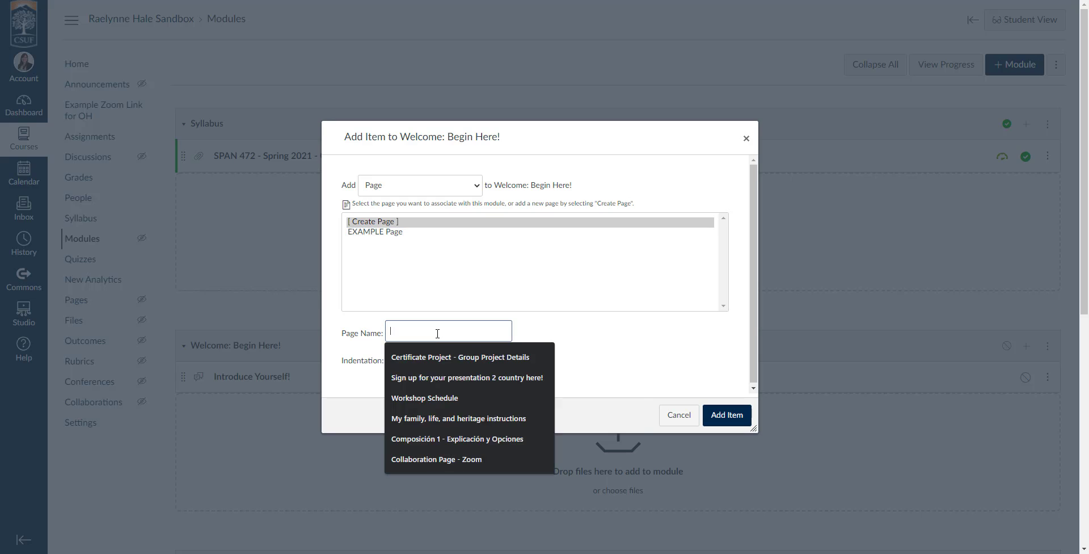
text(About your Instructor)
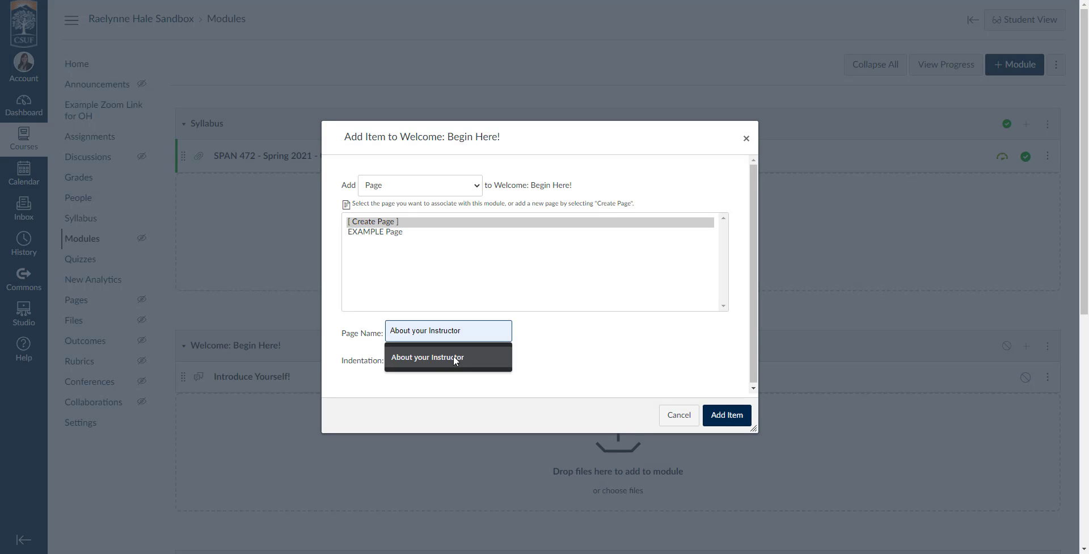
click(454, 355)
click(723, 416)
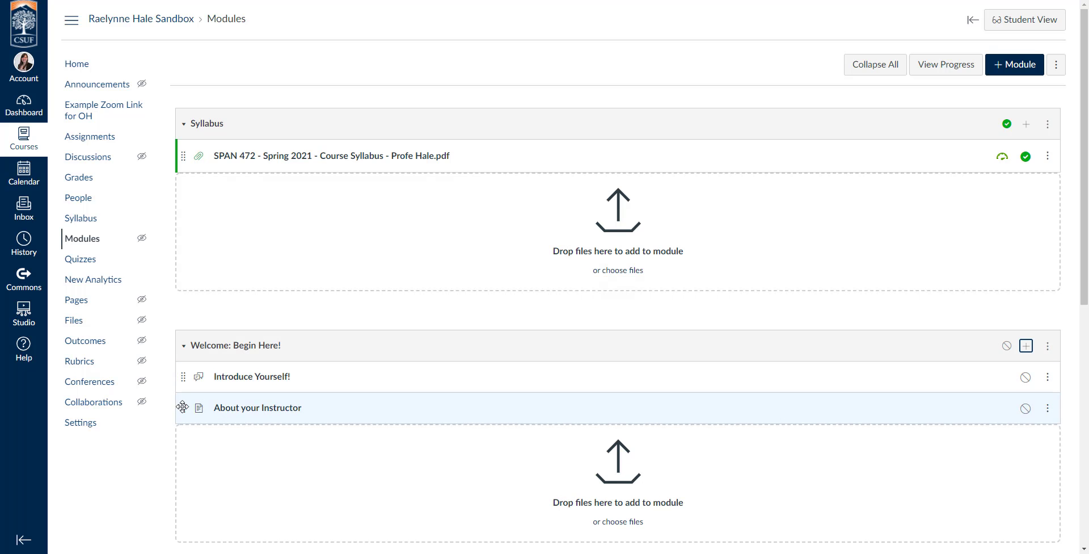
Step: Drag About your Instructor above Introduce Yourself! so it is first in the module
drag(183, 405, 182, 372)
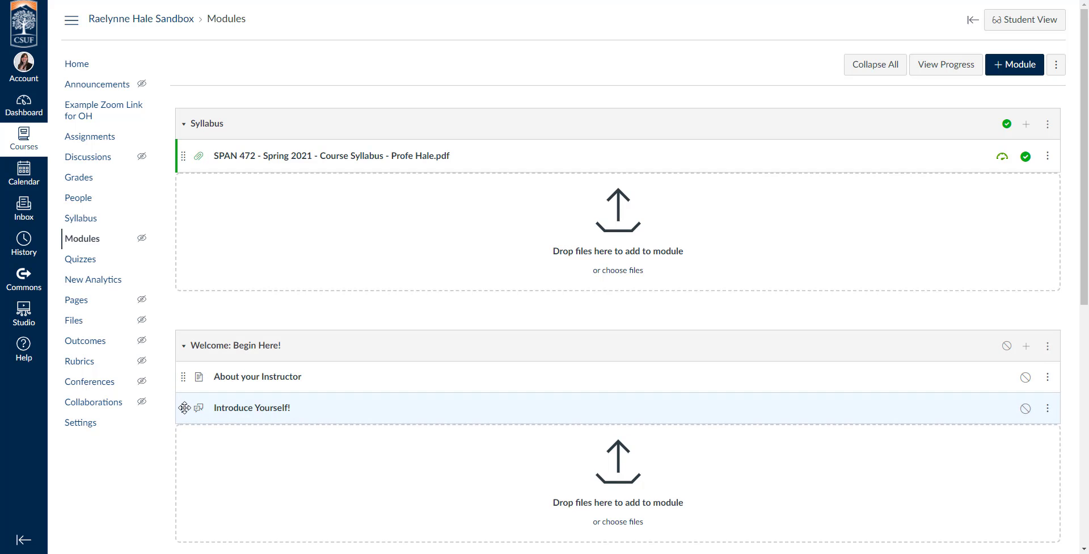
mouse_move(182, 406)
mouse_down()
mouse_move(182, 364)
mouse_move(180, 418)
mouse_up()
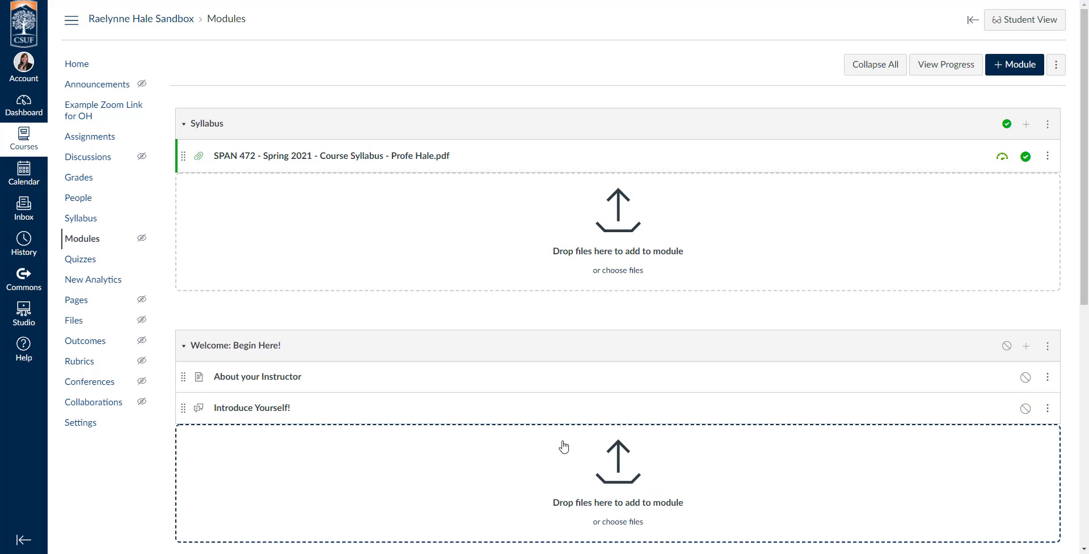
scroll(817, 432, down, 1)
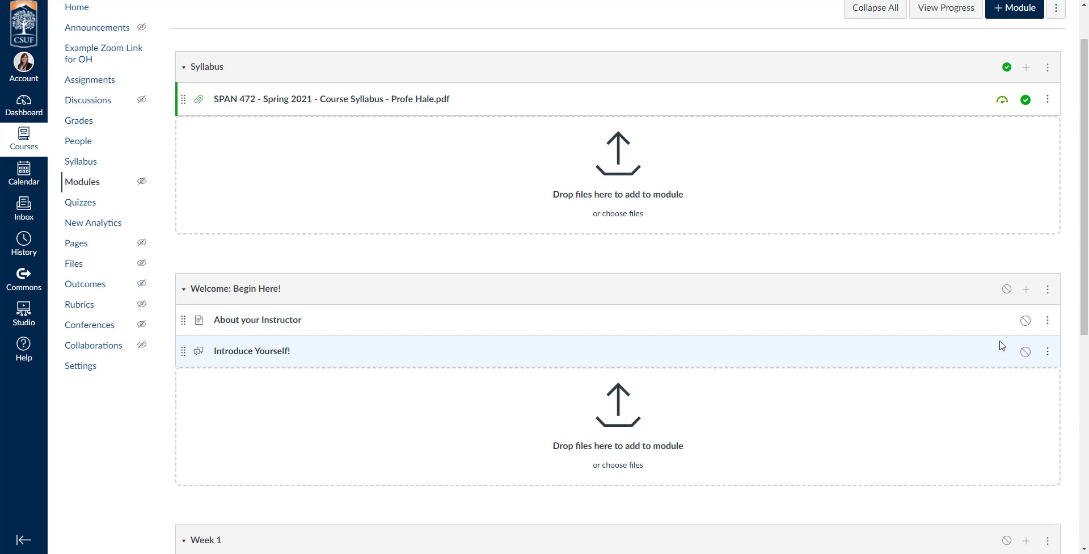
Step: Create the 'Tell me 3 things about yourself!' assignment as the last Welcome module item
click(1027, 291)
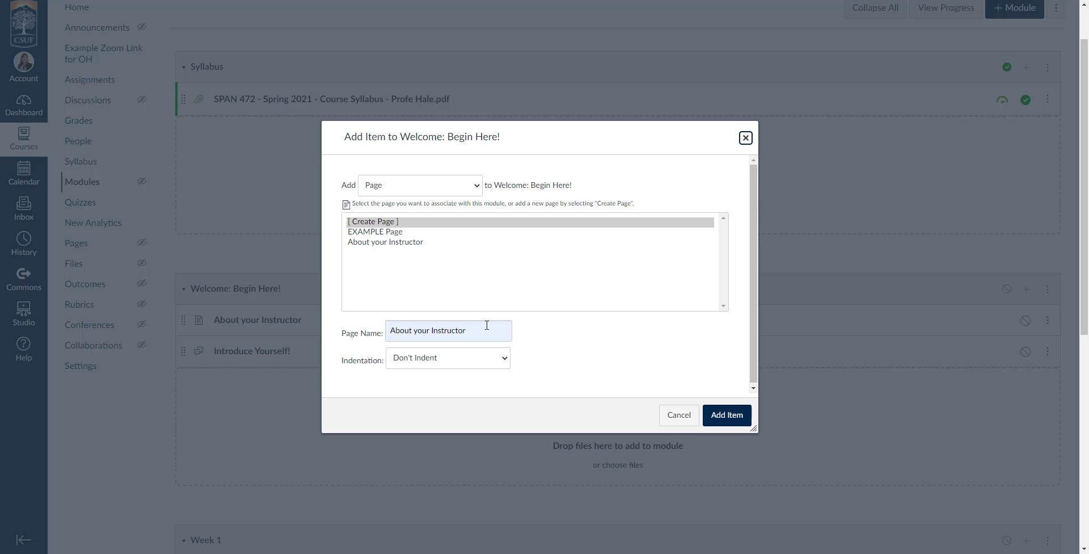
click(390, 190)
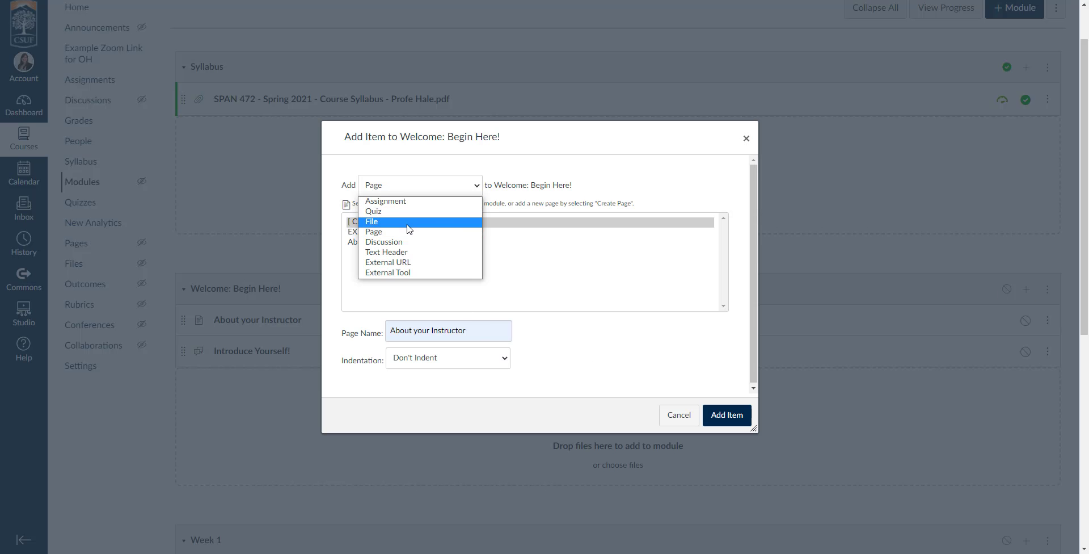
click(412, 201)
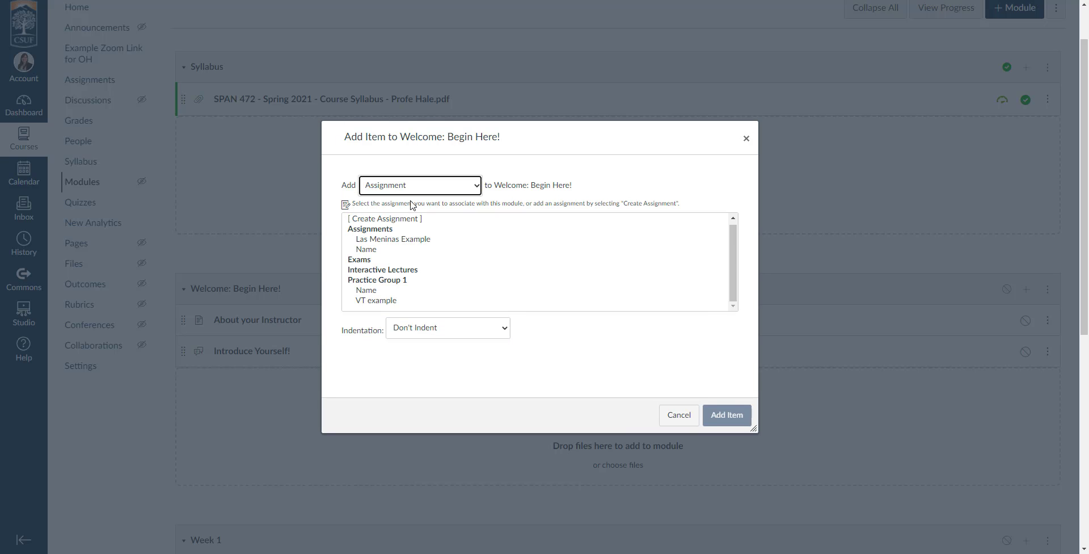
scroll(404, 290, down, 1)
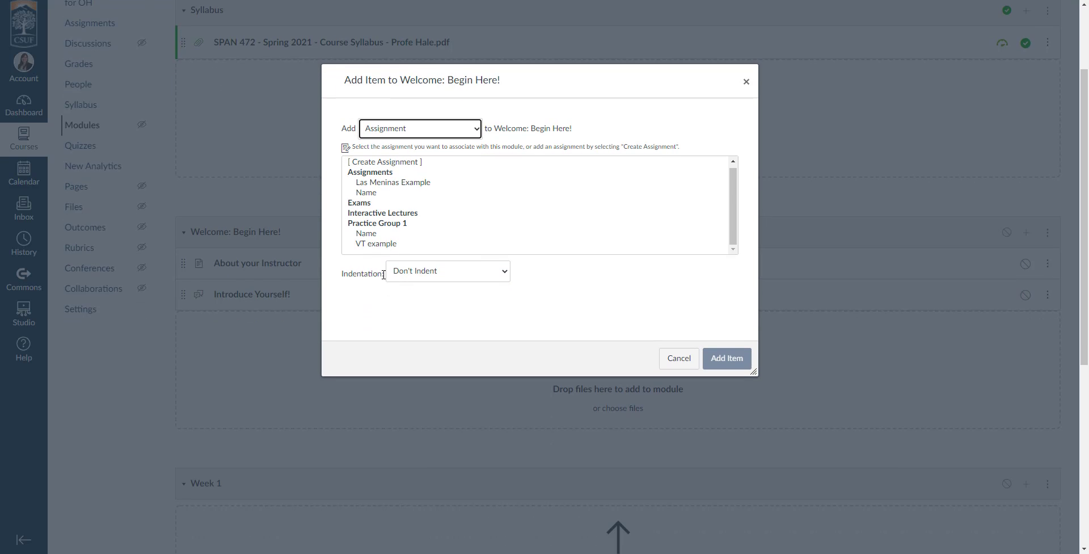
click(391, 162)
click(454, 270)
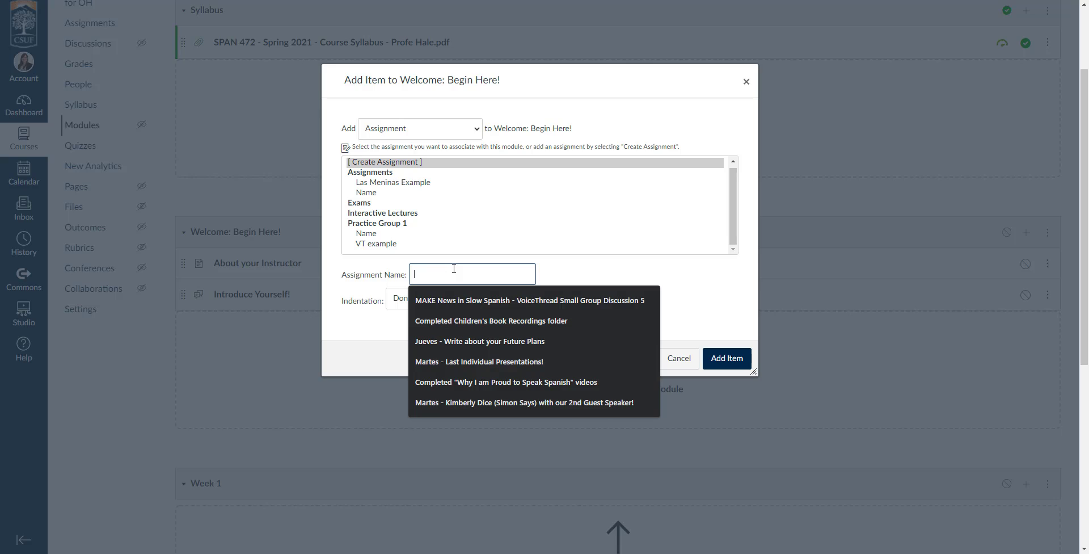
text(Tell me 3 things about yourself!)
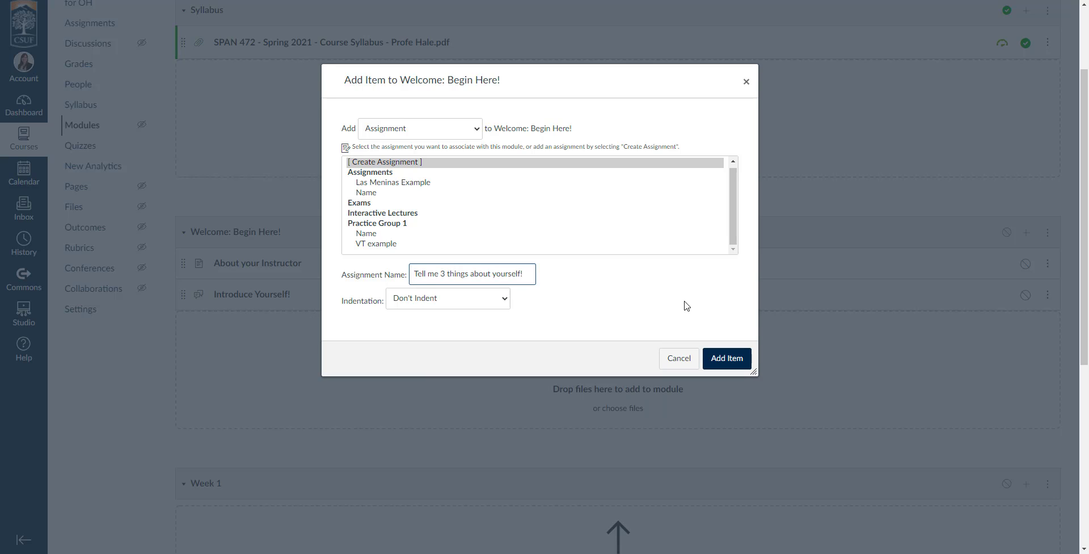
click(727, 358)
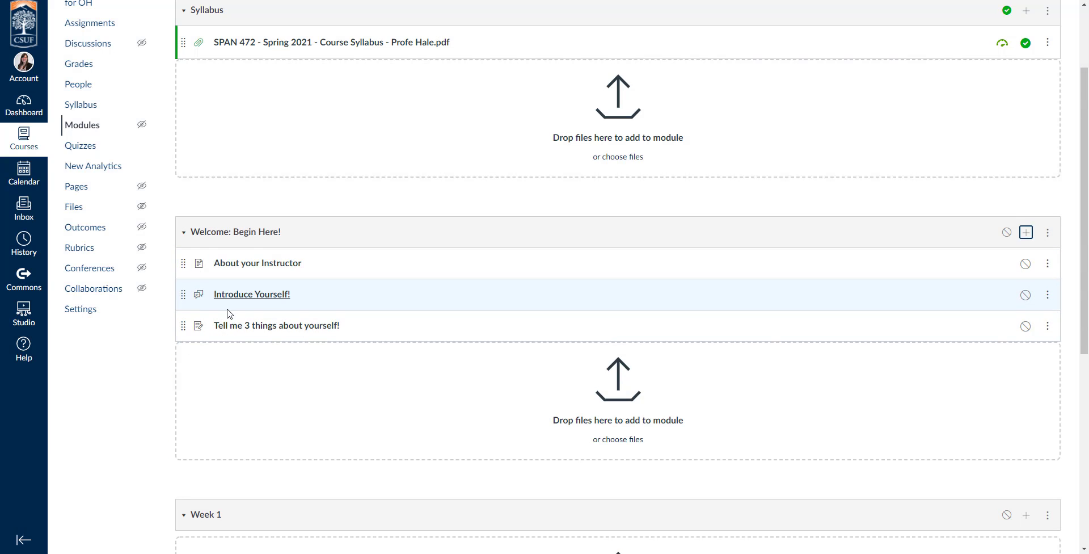
scroll(212, 284, down, 1)
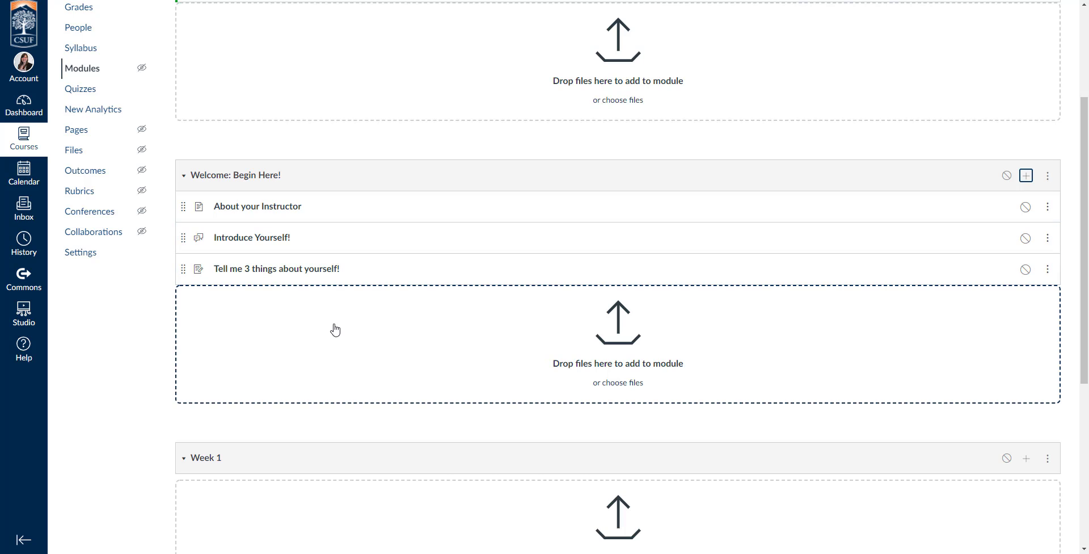
scroll(432, 311, up, 2)
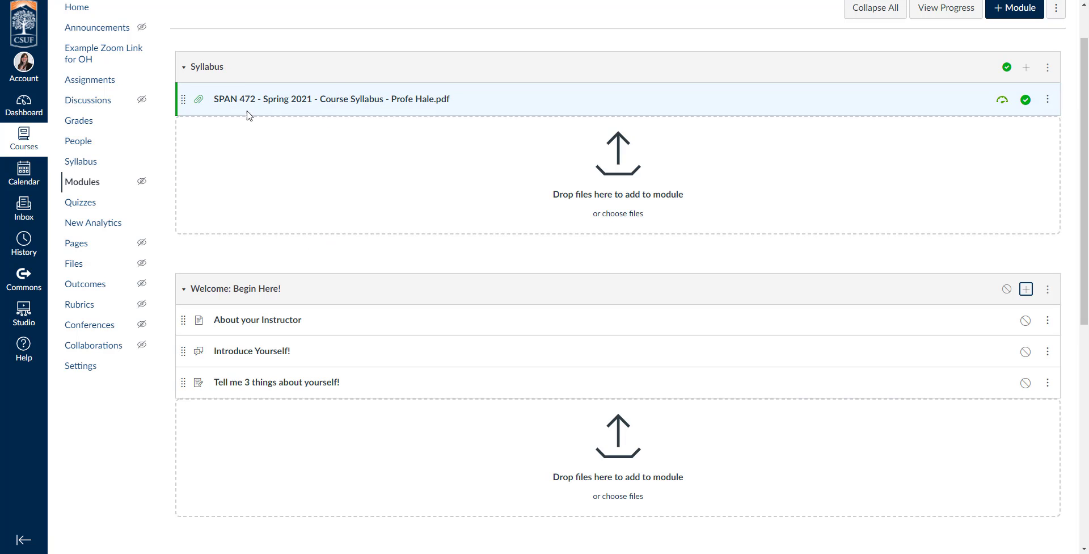
scroll(892, 134, up, 2)
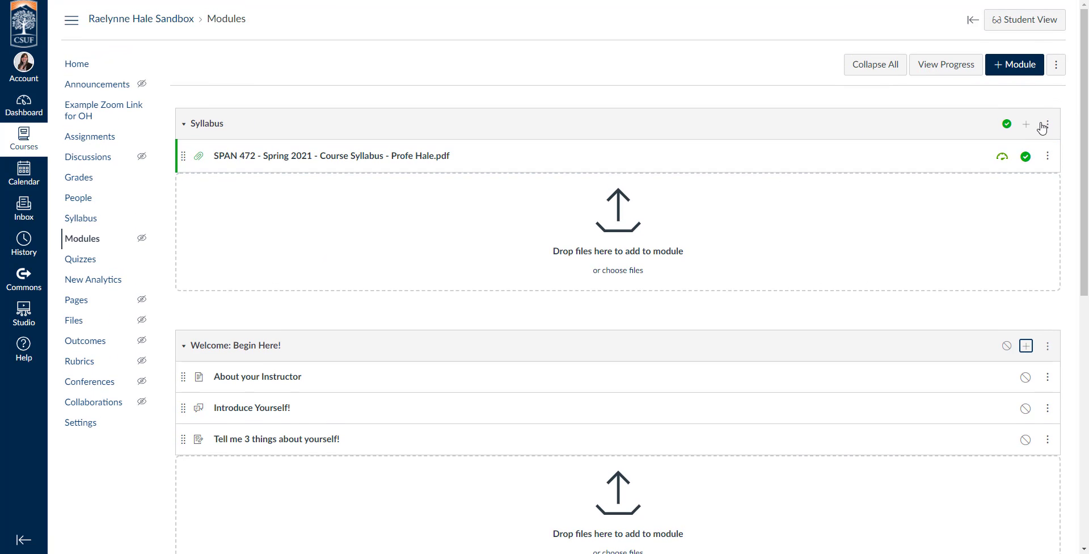
click(1027, 126)
click(385, 187)
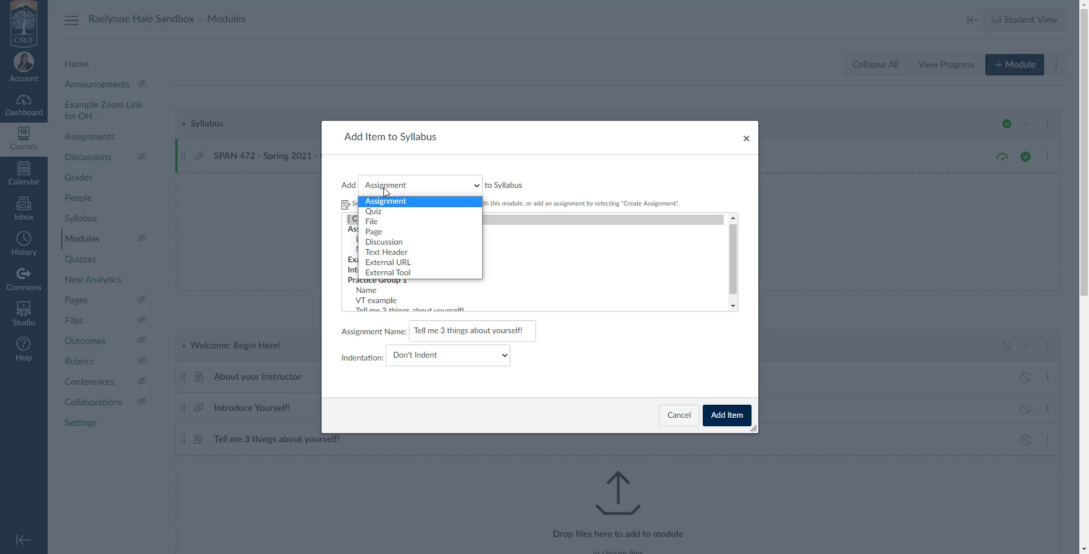
click(378, 211)
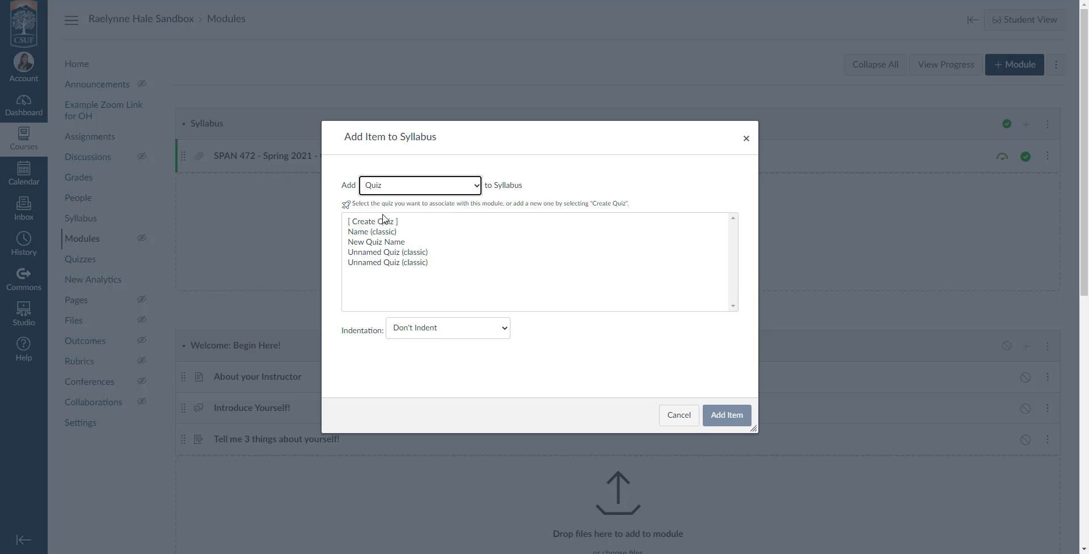
click(378, 222)
scroll(411, 320, down, 3)
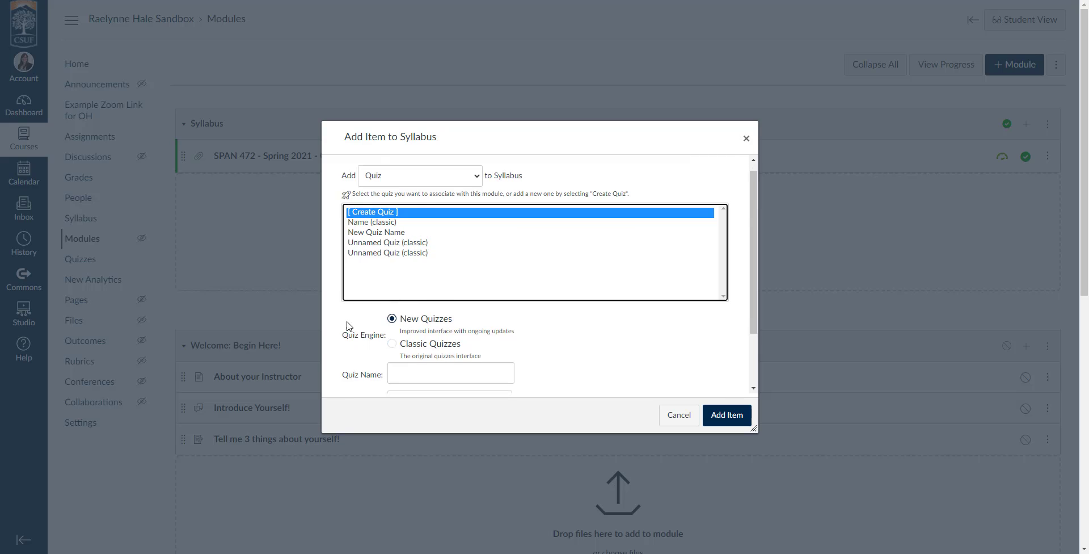
click(393, 272)
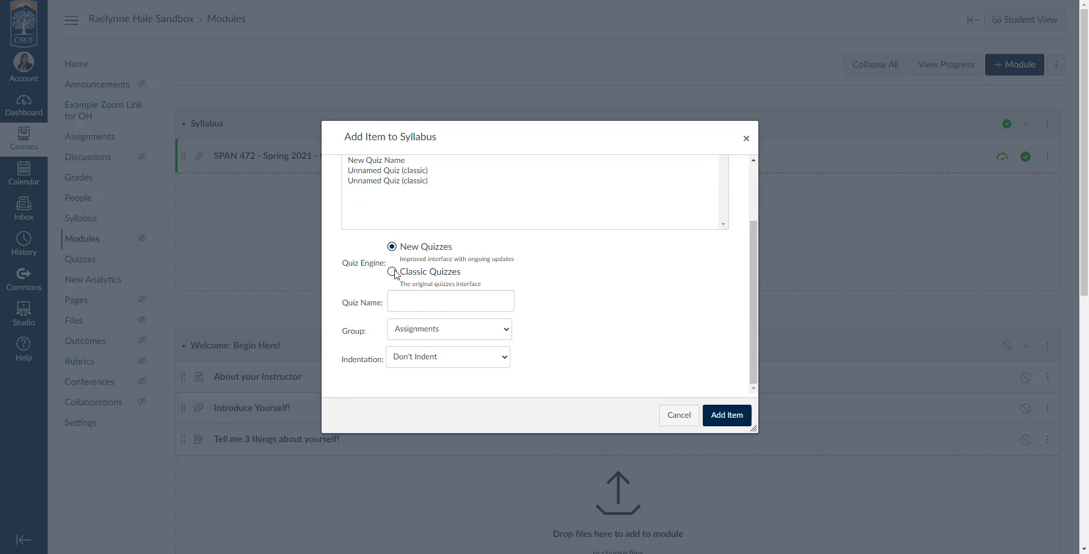
click(442, 309)
text(Syllabus Quiz)
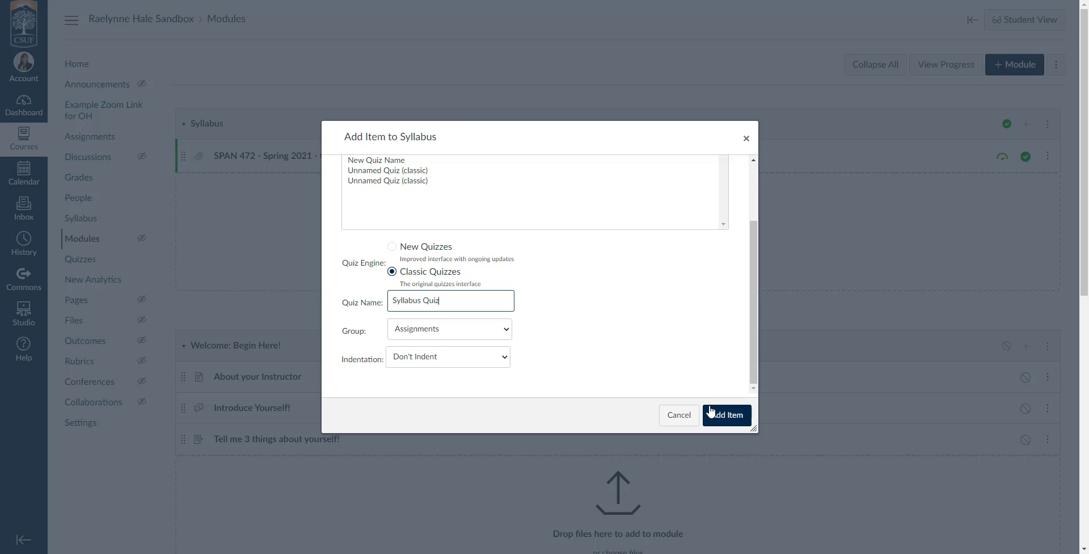
click(728, 415)
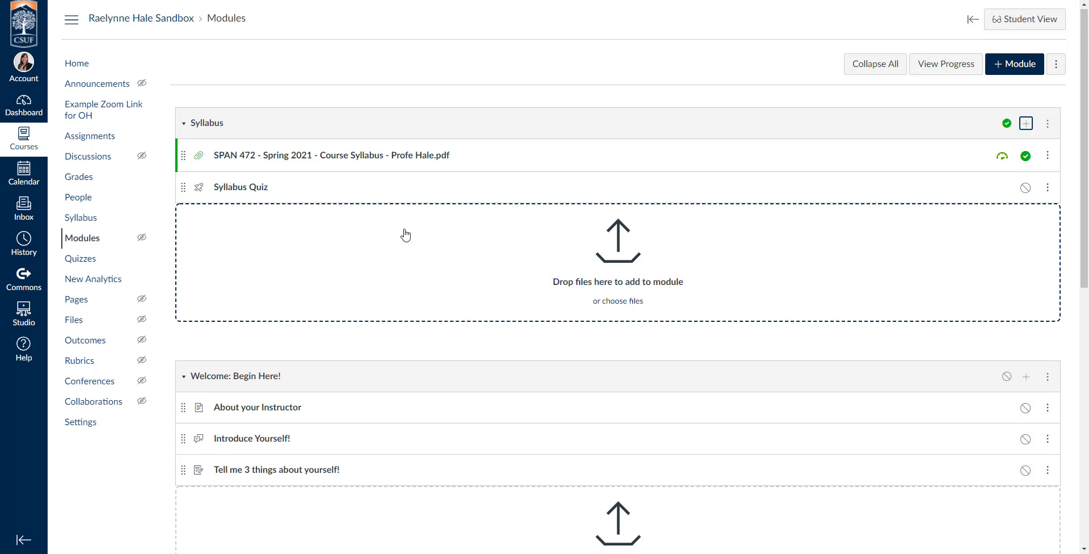
scroll(405, 235, down, 7)
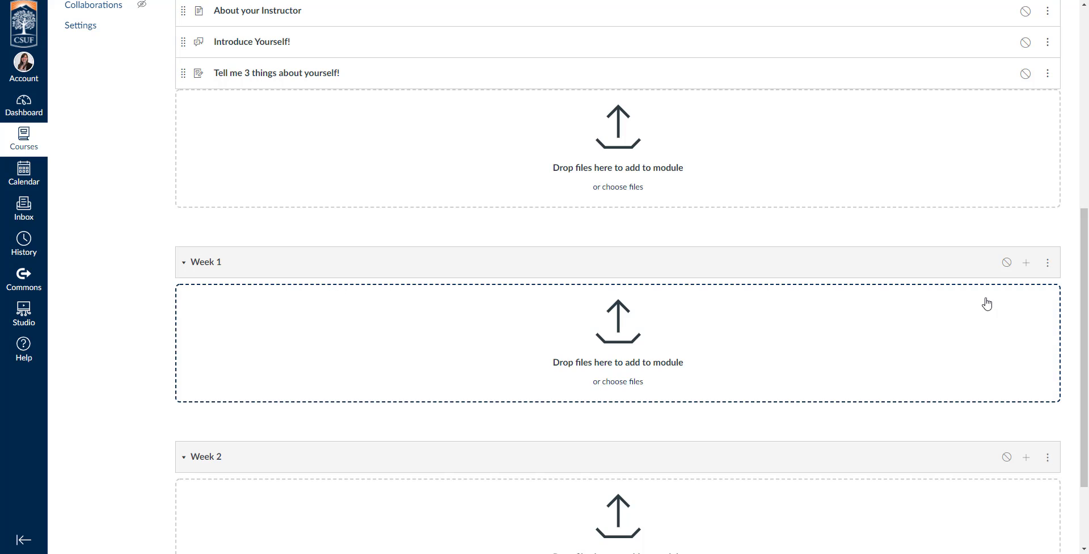
Step: Create a new 'Weekly Goals and Checklist' page in Week 1
click(1027, 265)
scroll(437, 226, up, 2)
click(378, 186)
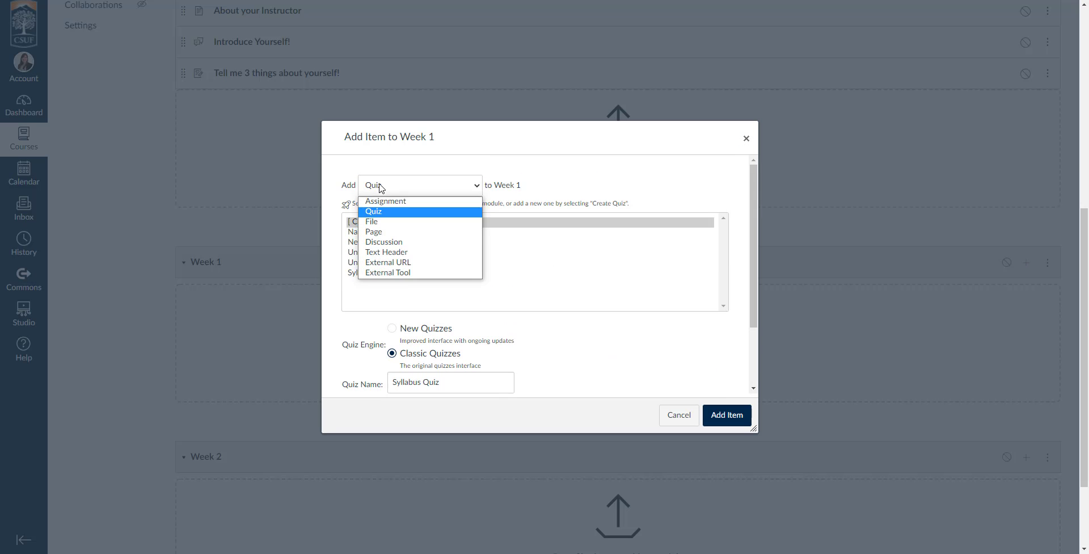
click(374, 231)
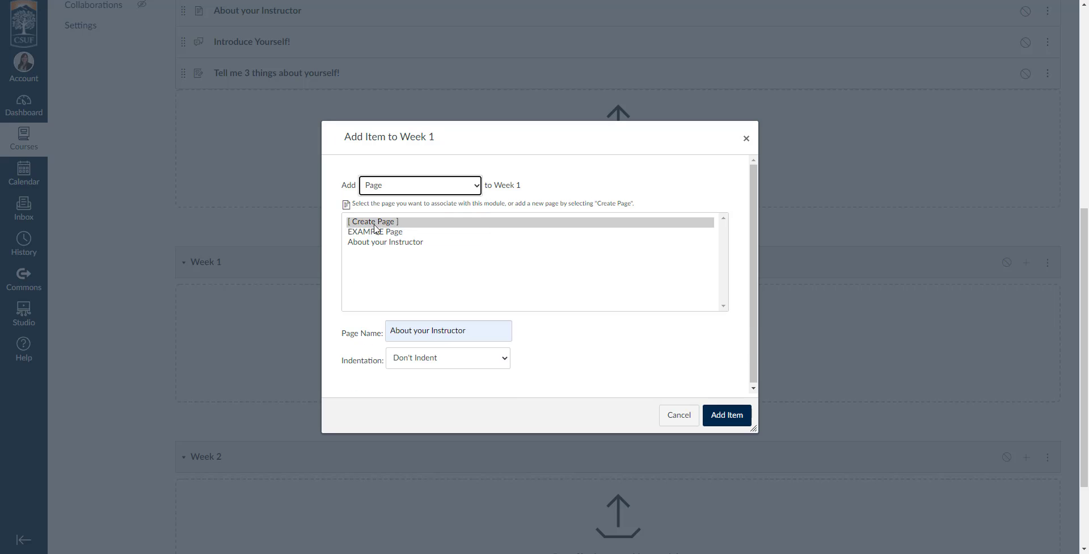
triple_click(434, 330)
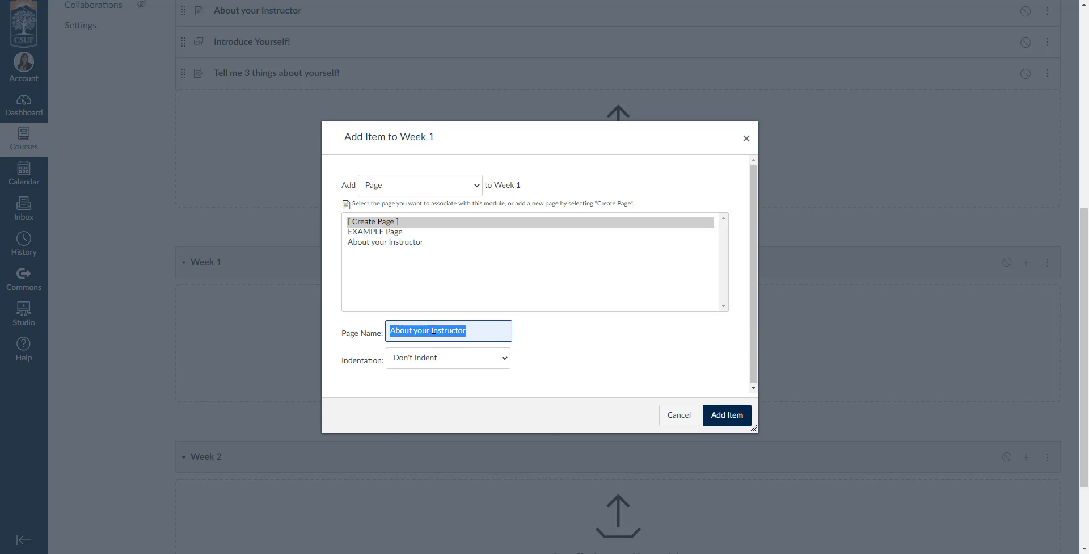
text(Weekly Goals and Checklist)
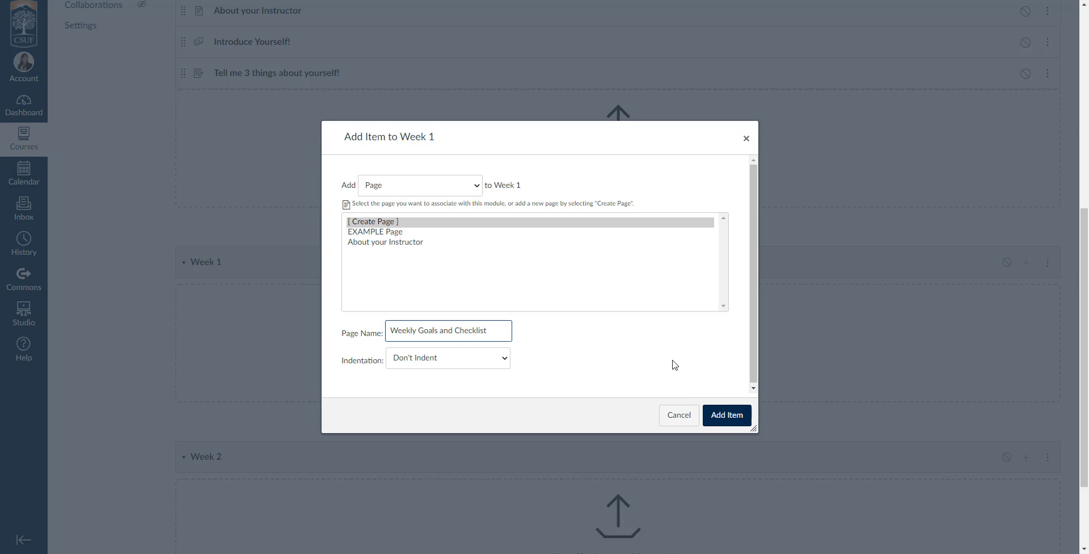
click(726, 414)
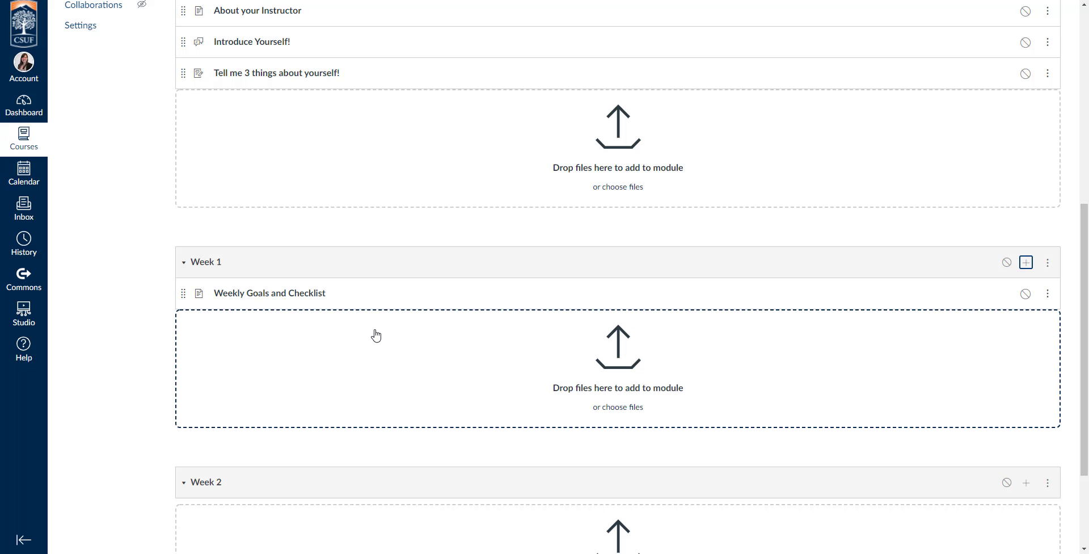
scroll(459, 357, up, 6)
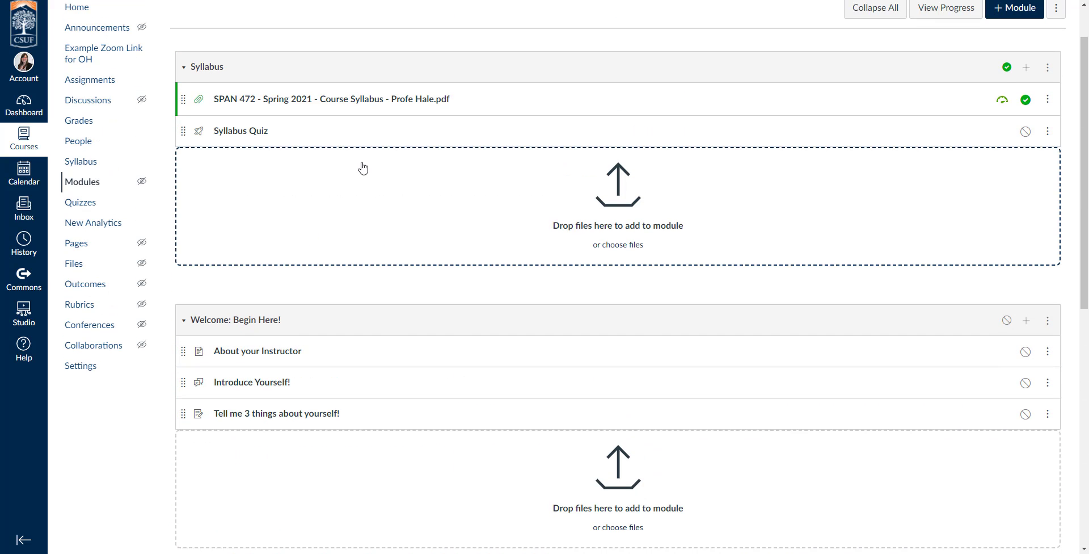
scroll(418, 244, up, 1)
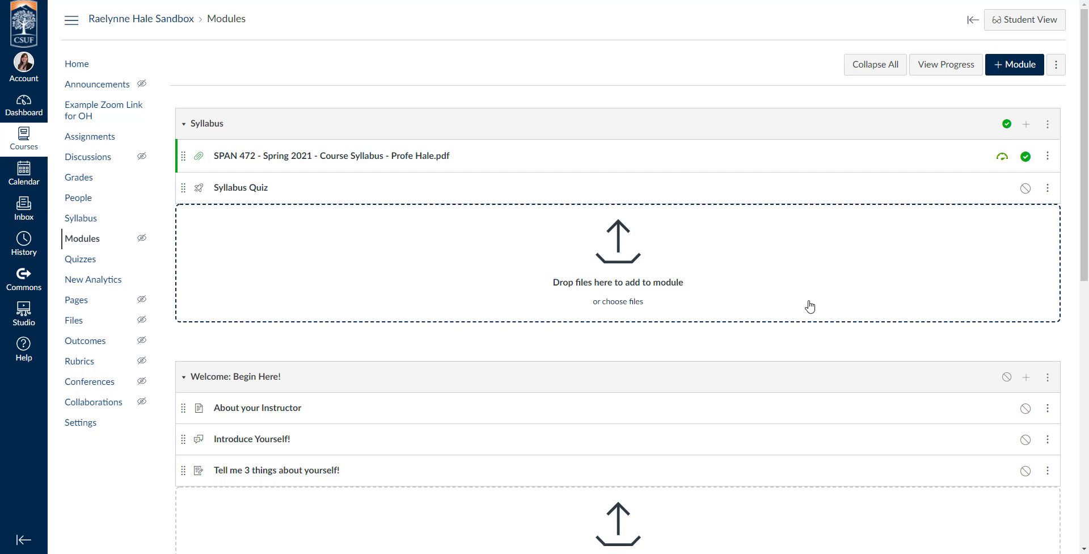
scroll(844, 315, down, 6)
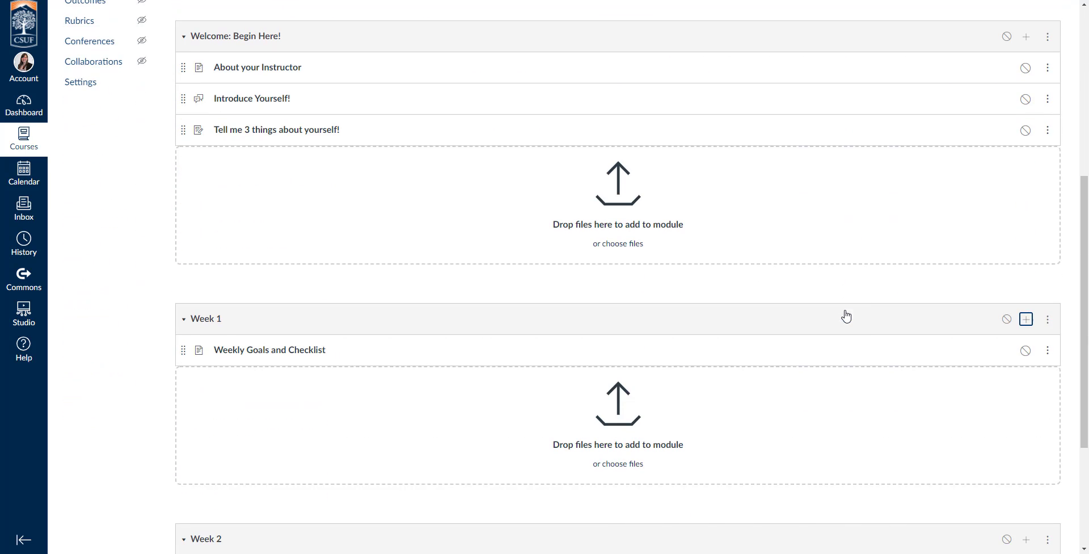
Step: Add the existing EXAMPLE Page to Week 1
click(1027, 321)
click(401, 191)
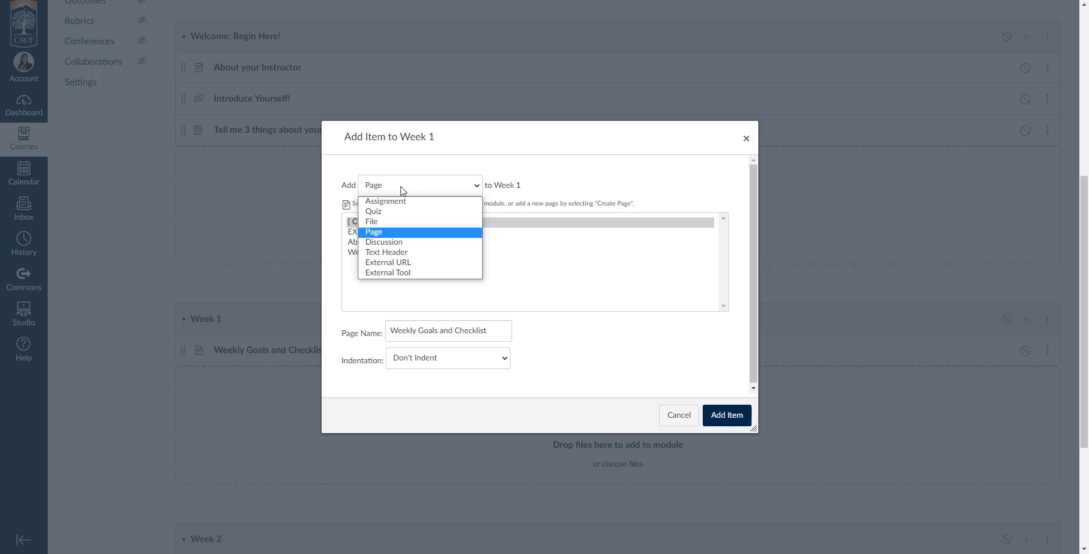
click(412, 180)
click(383, 232)
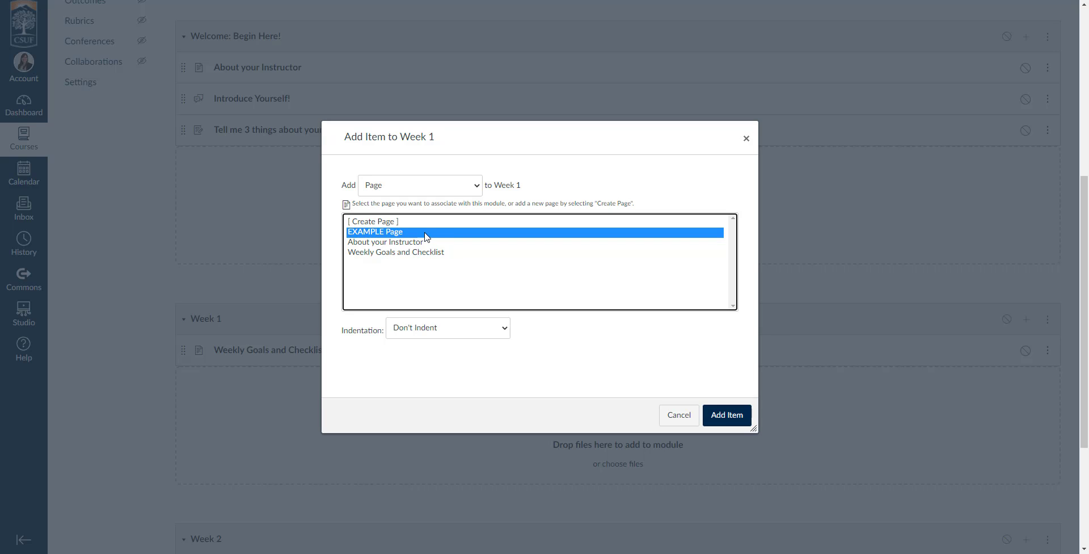
click(729, 417)
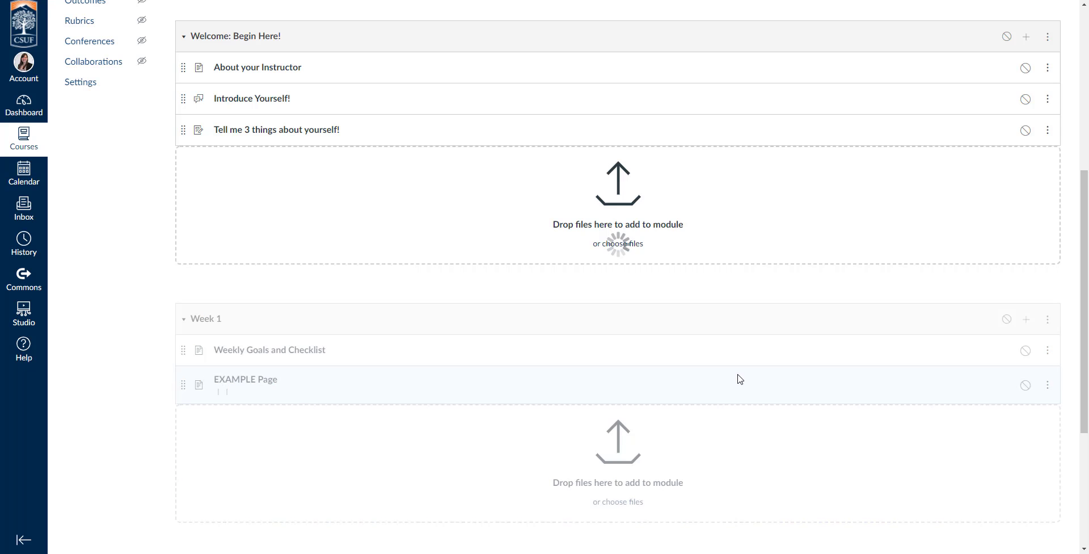
Step: Add the existing New Quiz Name quiz to Week 1
click(1027, 318)
click(448, 186)
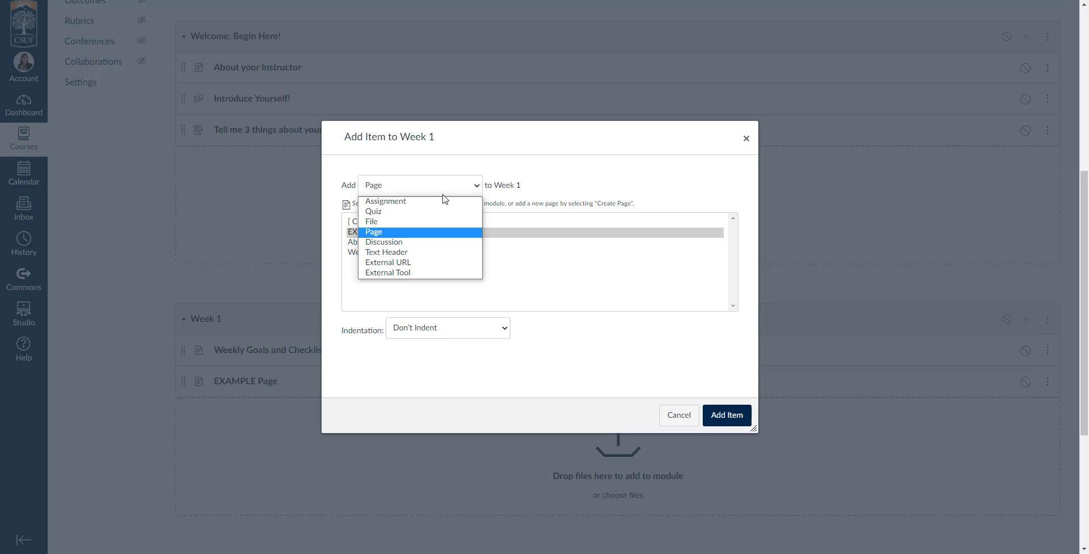
click(389, 246)
click(398, 183)
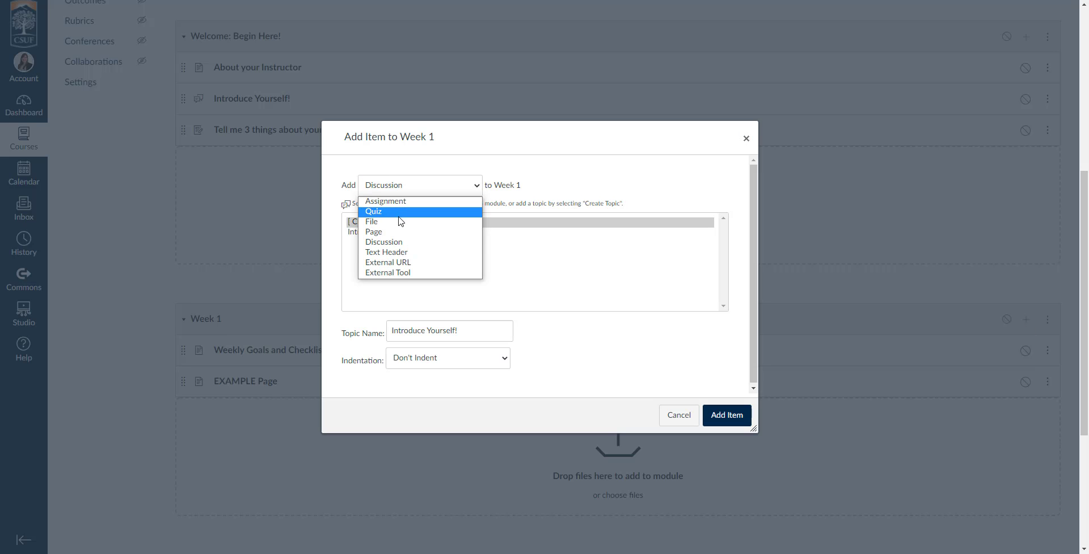
click(397, 209)
click(377, 242)
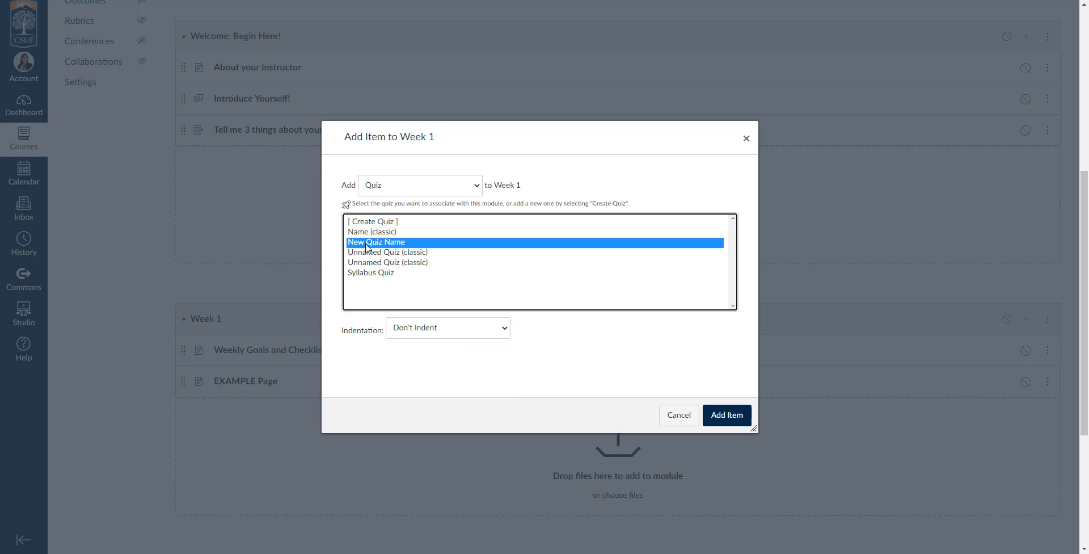
click(748, 414)
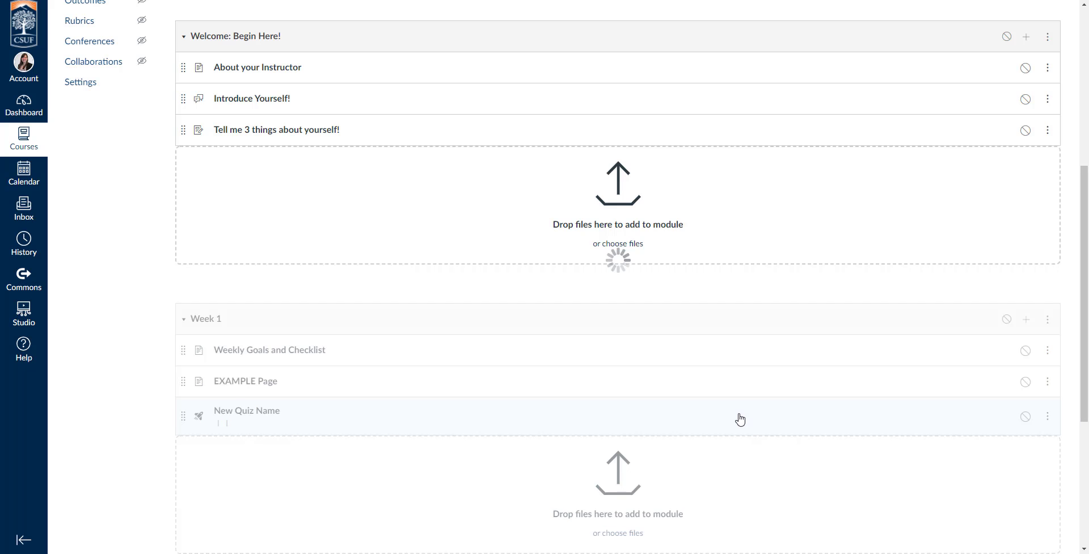
Step: Add the existing Las Meninas Example assignment to Week 1
click(1026, 319)
click(401, 185)
click(400, 206)
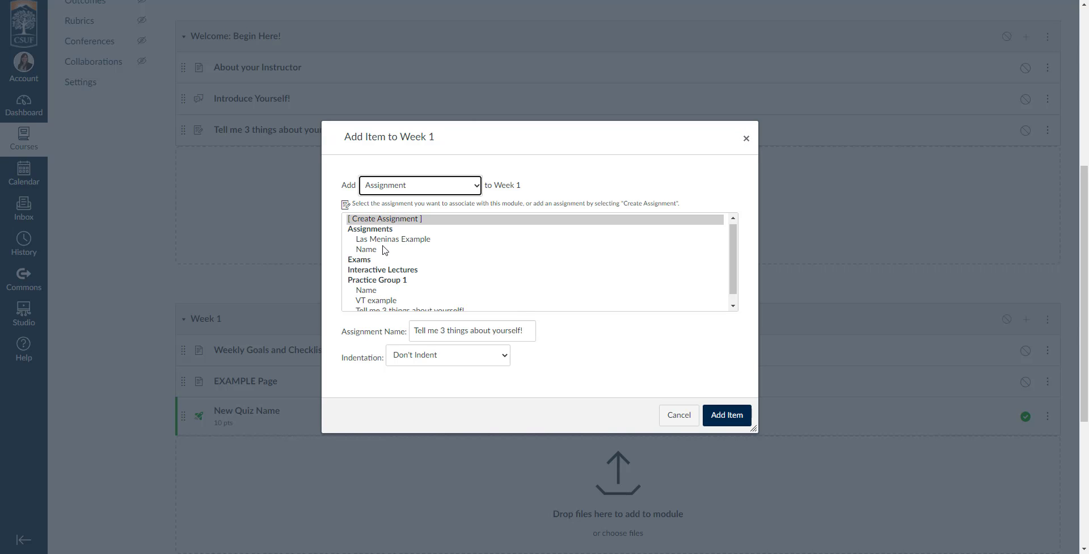
click(397, 239)
scroll(425, 255, down, 1)
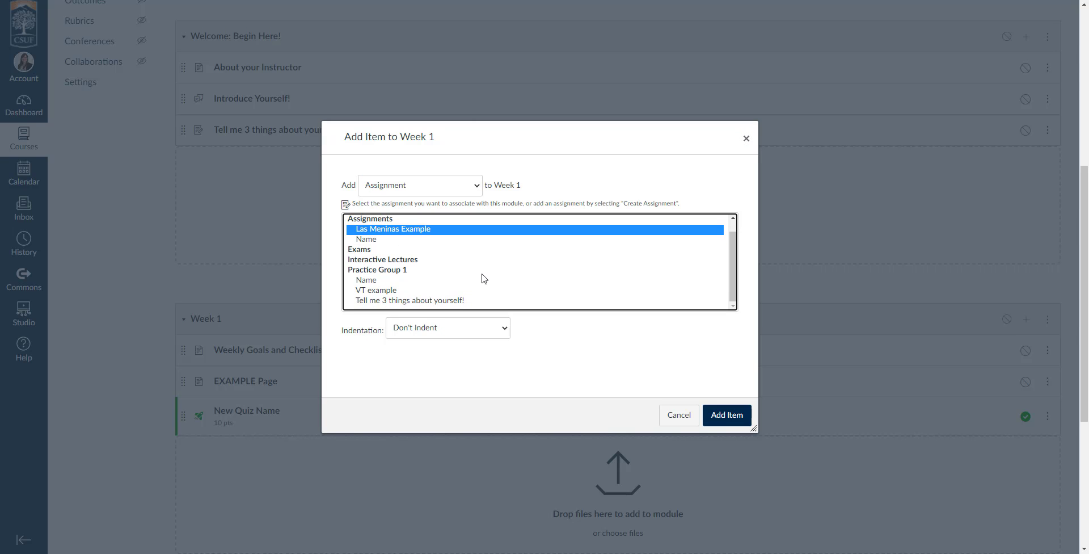
click(726, 415)
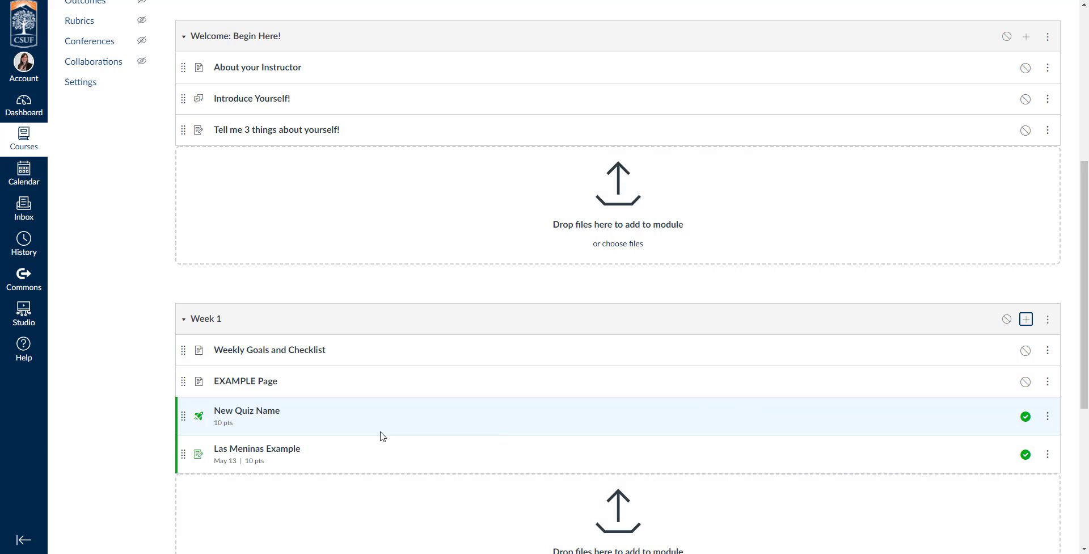
click(244, 452)
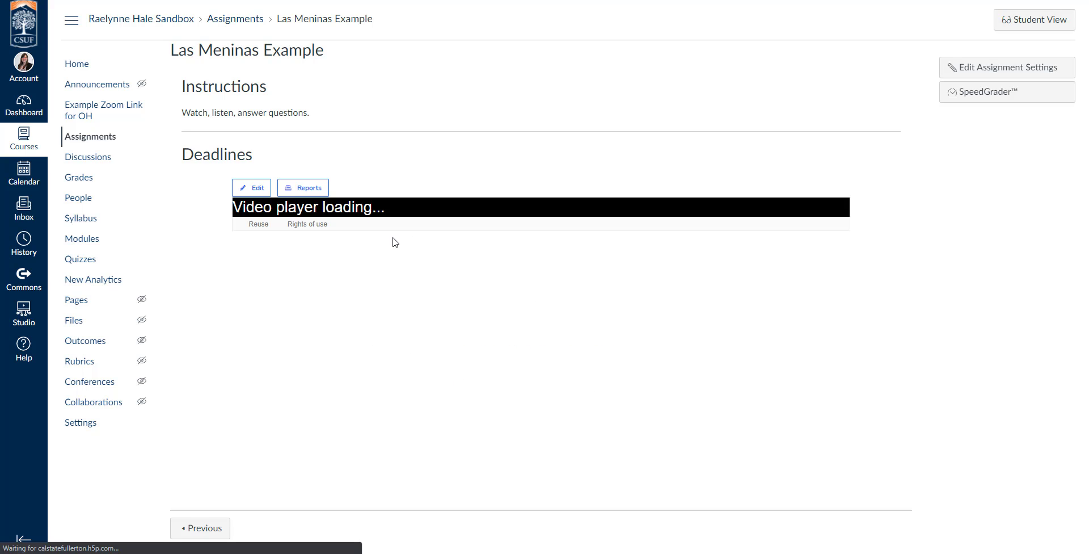
Step: Skip the Las Meninas Example video ahead to about 1:31, then return to Modules
scroll(355, 397, down, 2)
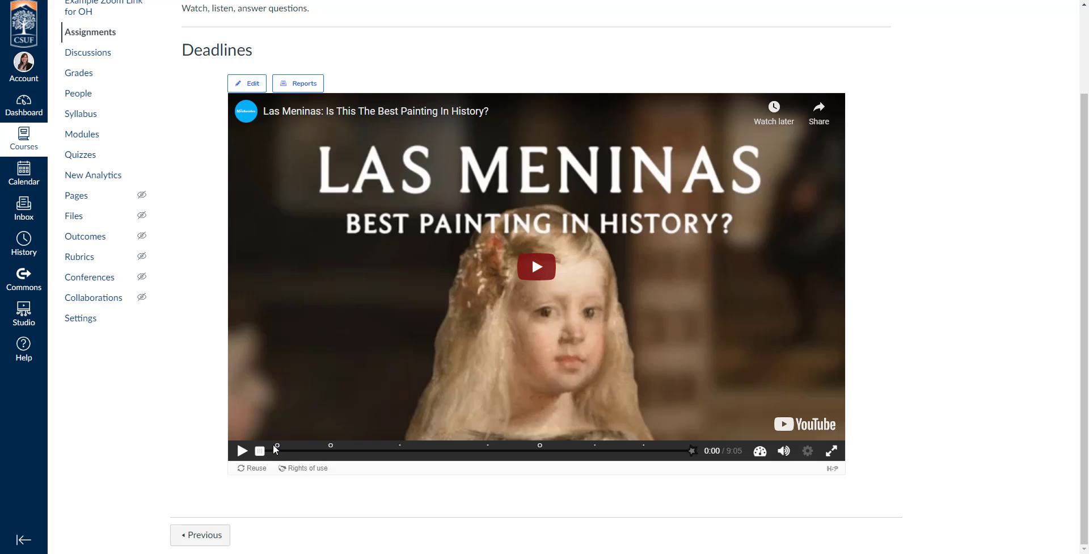
drag(279, 454, 329, 451)
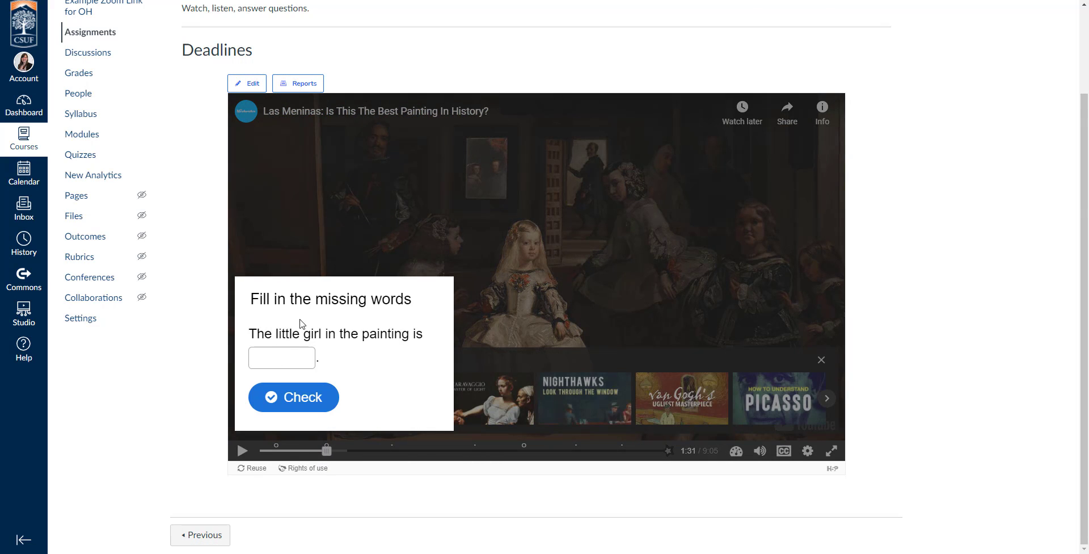
scroll(482, 440, up, 2)
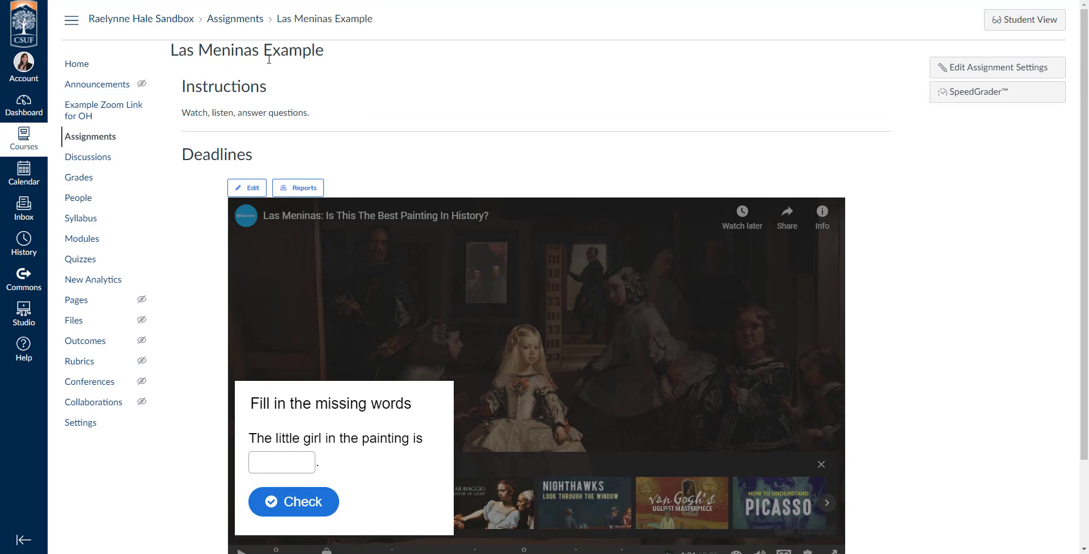
click(90, 242)
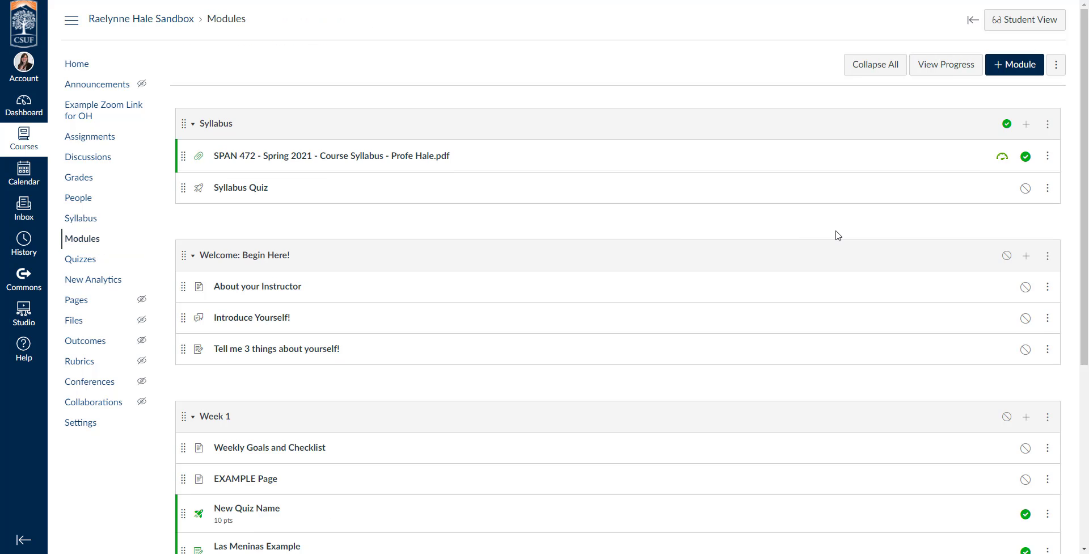
Step: Review the module list, then open the Syllabus module's three-dot options menu
scroll(838, 235, down, 5)
scroll(838, 235, up, 5)
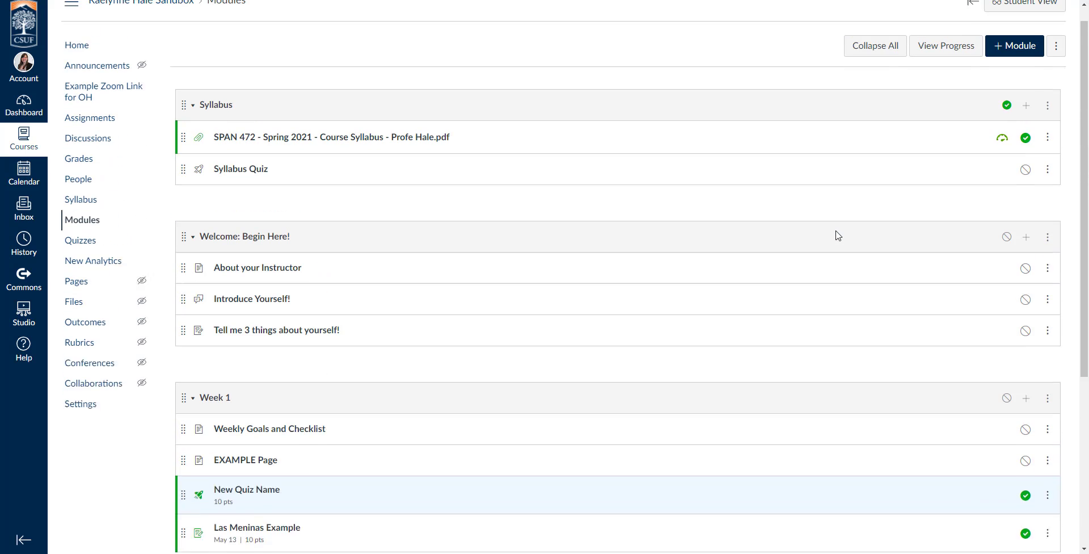
scroll(838, 235, up, 1)
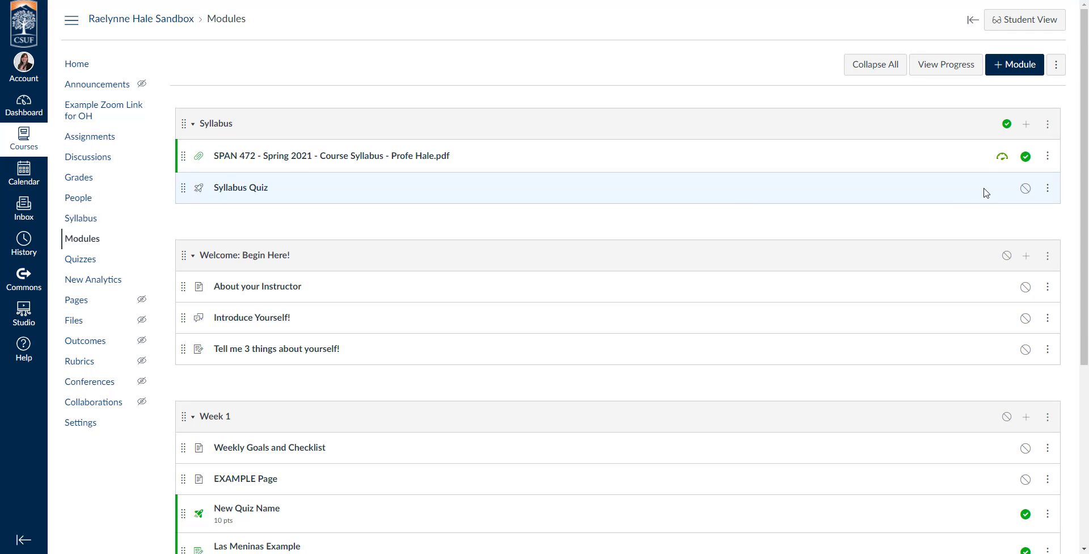
scroll(734, 366, down, 5)
scroll(736, 367, up, 5)
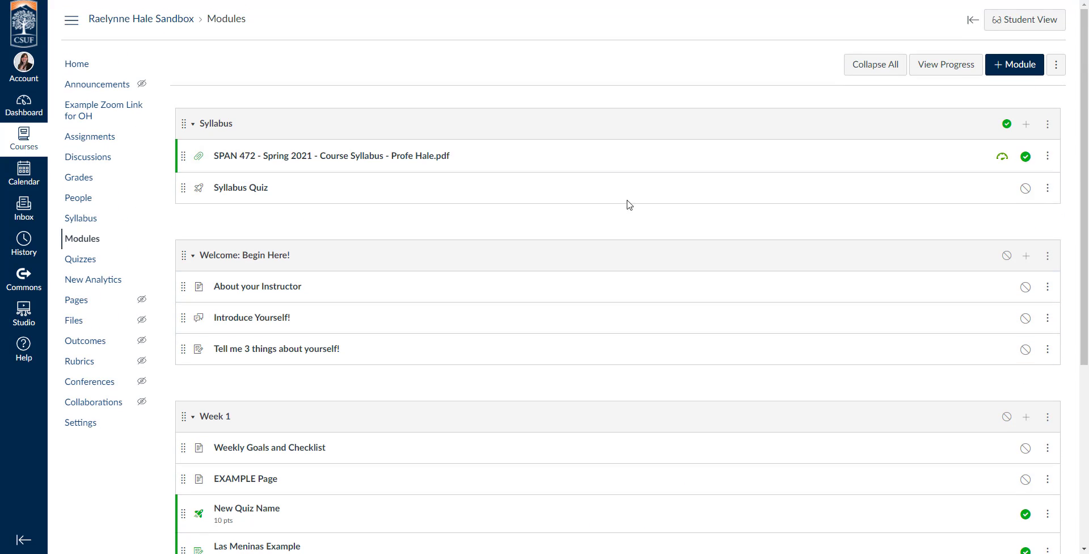
click(1048, 129)
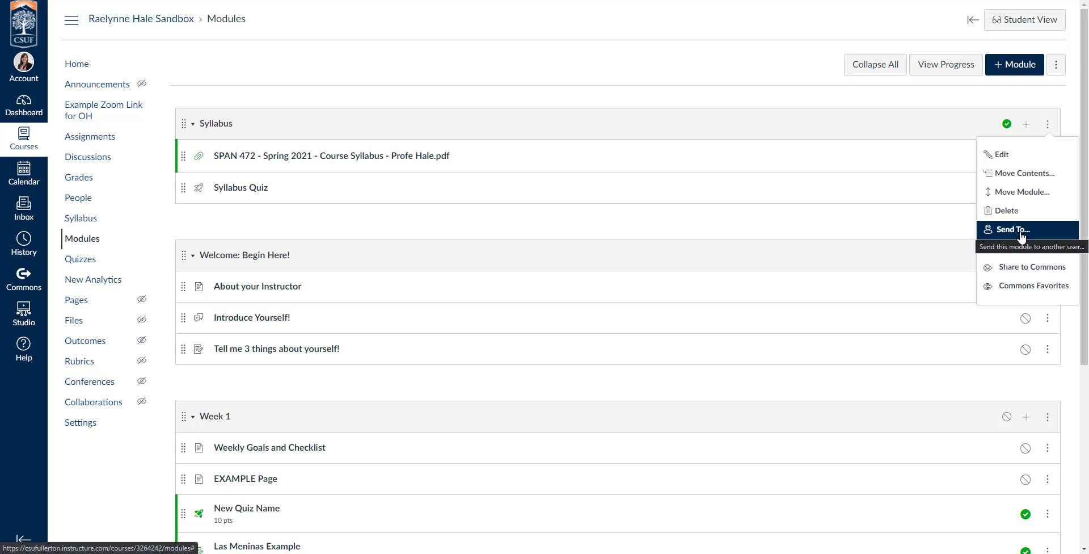
Step: Move the Syllabus module's items into Welcome, after 'Tell me 3 things about yourself!'
click(1027, 173)
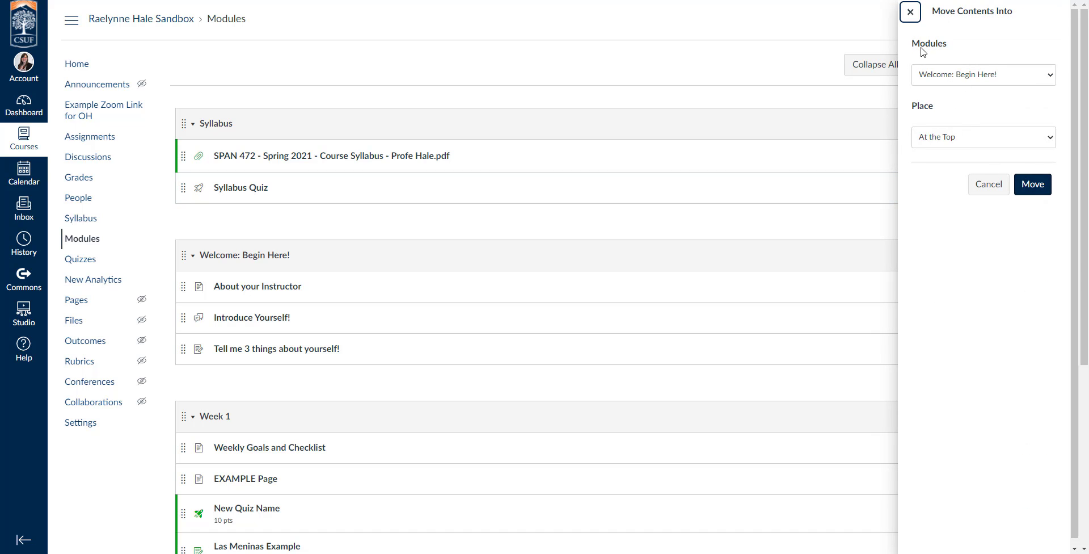
click(948, 142)
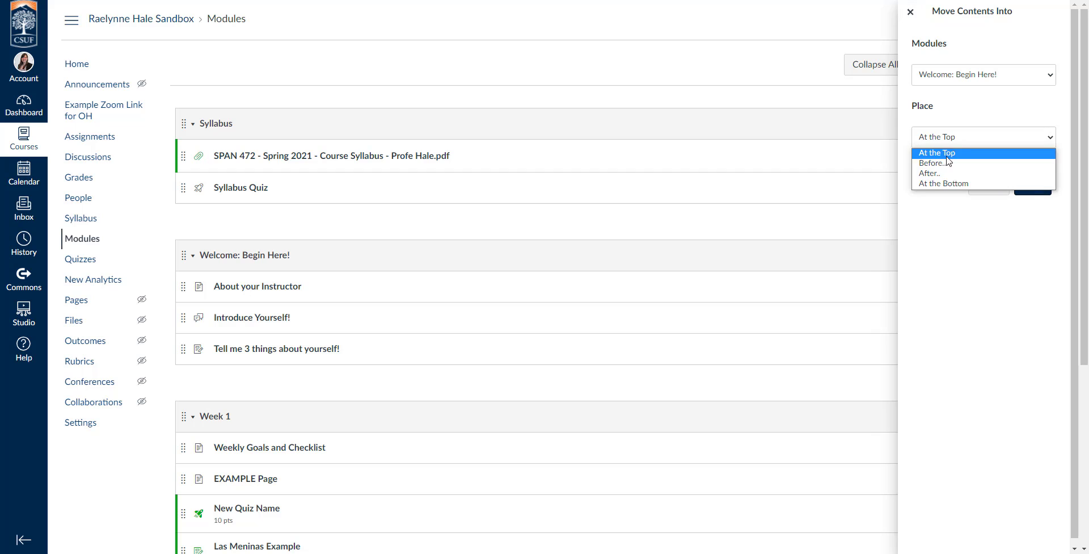
click(947, 173)
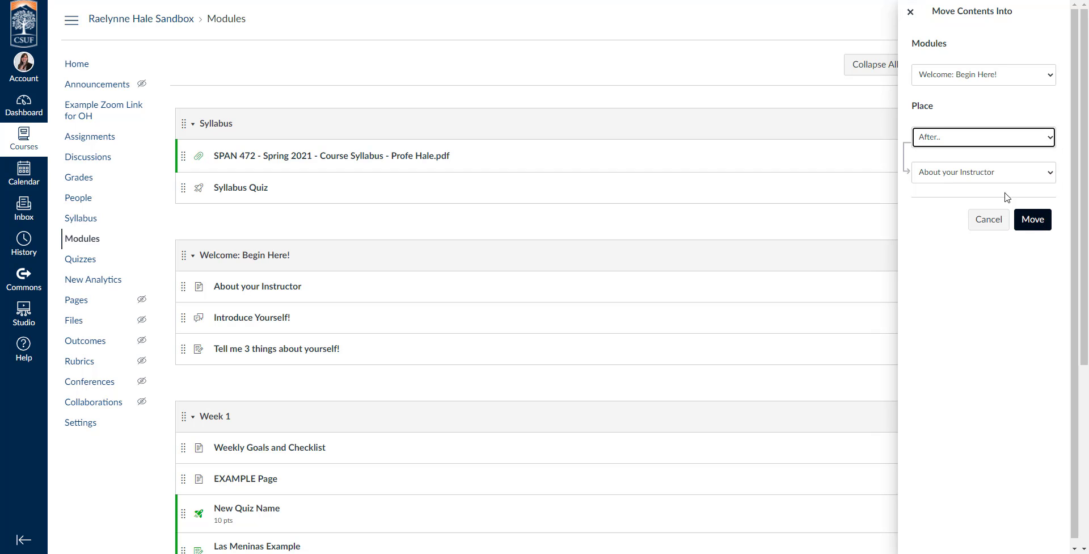
click(975, 172)
click(953, 208)
click(1031, 220)
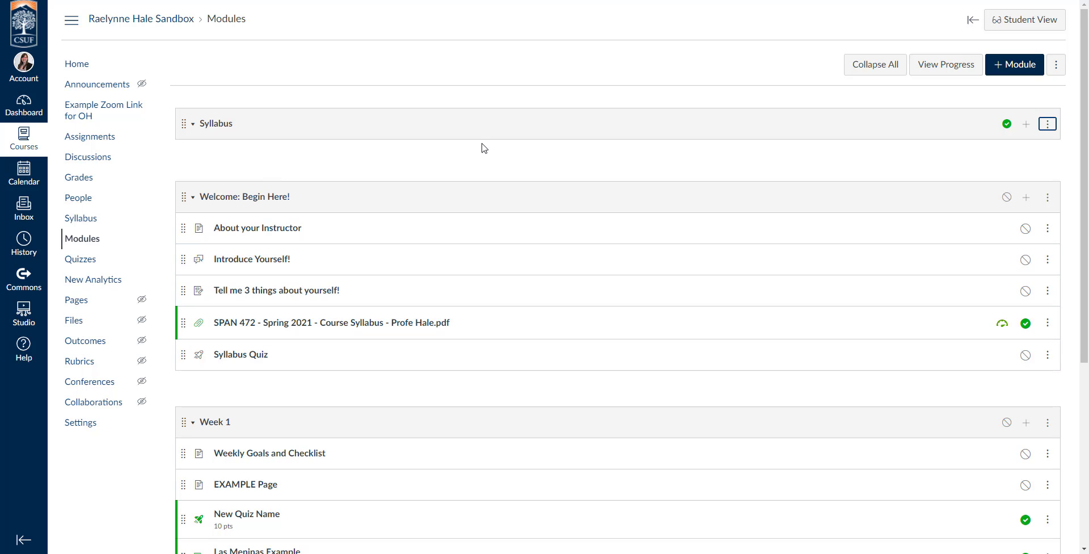
Step: Delete the now-empty Syllabus module and confirm the deletion
click(1047, 124)
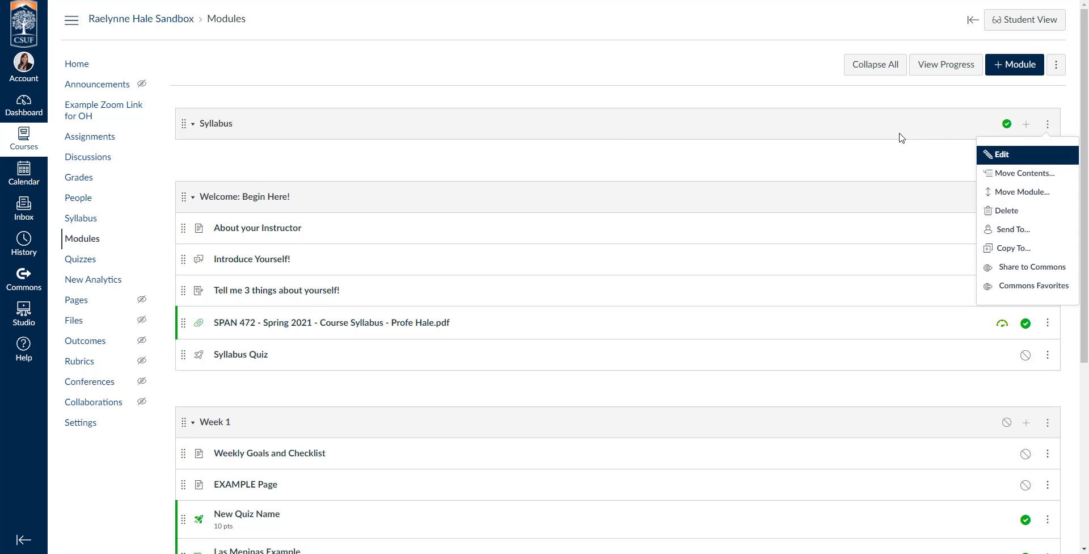
click(1014, 211)
click(609, 30)
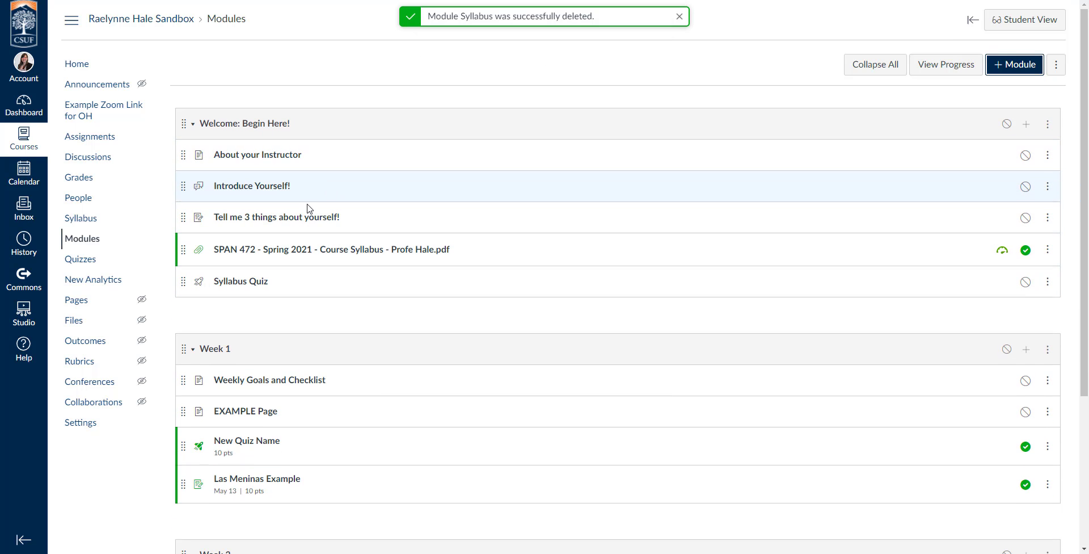
drag(187, 248, 182, 185)
mouse_move(182, 279)
mouse_down()
mouse_move(182, 206)
mouse_move(190, 282)
mouse_up()
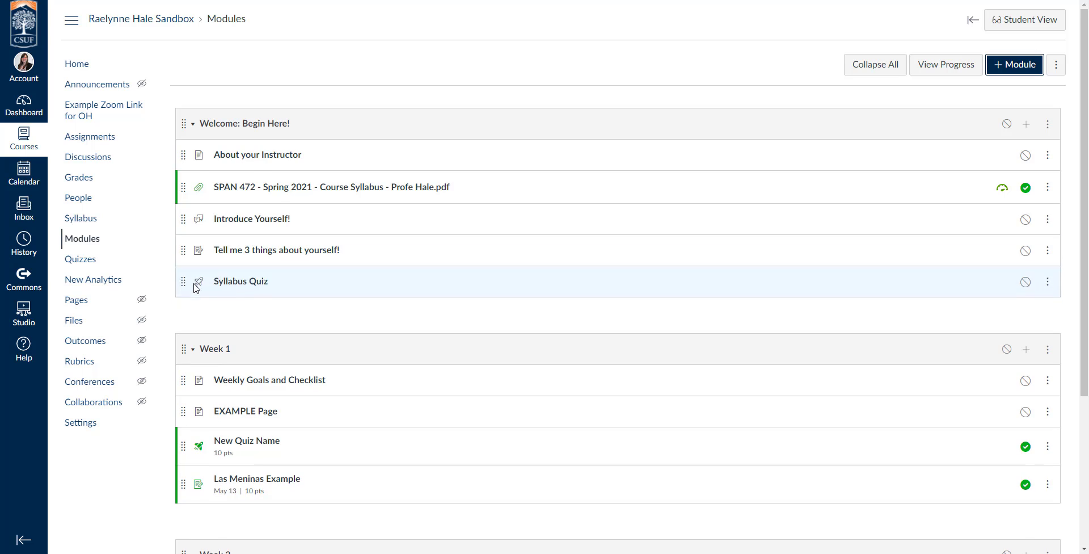
drag(182, 185, 189, 157)
mouse_move(182, 282)
mouse_down()
mouse_move(177, 182)
mouse_move(189, 295)
mouse_up()
drag(187, 167, 195, 247)
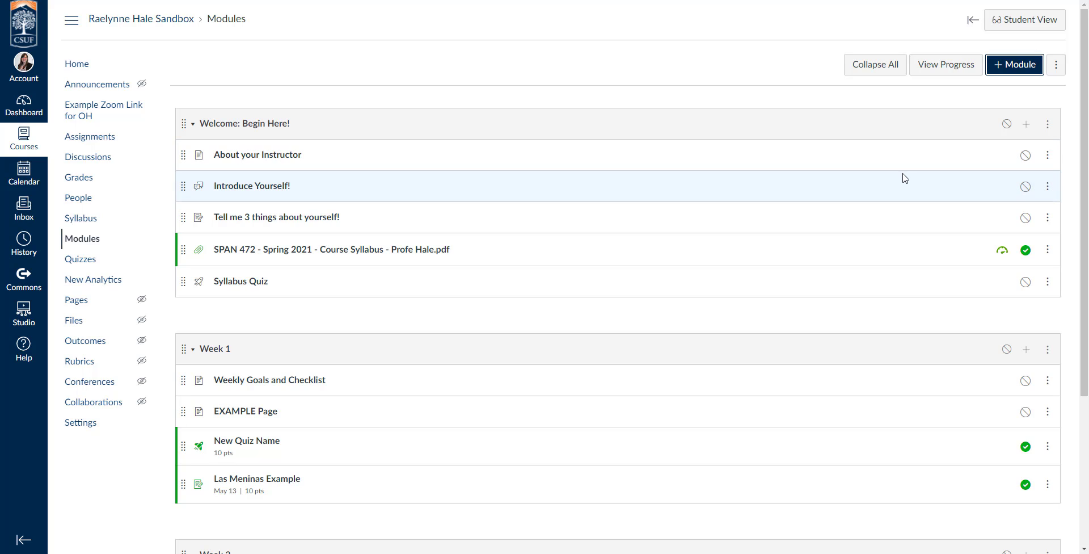
click(1051, 127)
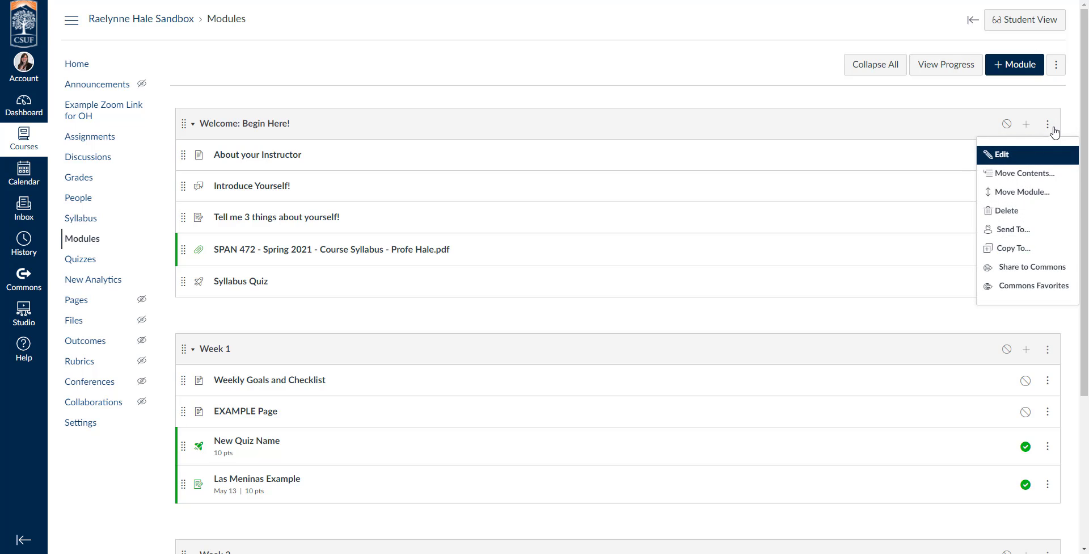
Step: Turn on Lock until for the Welcome module and pick May 25, 2021 as the unlock date
click(1015, 154)
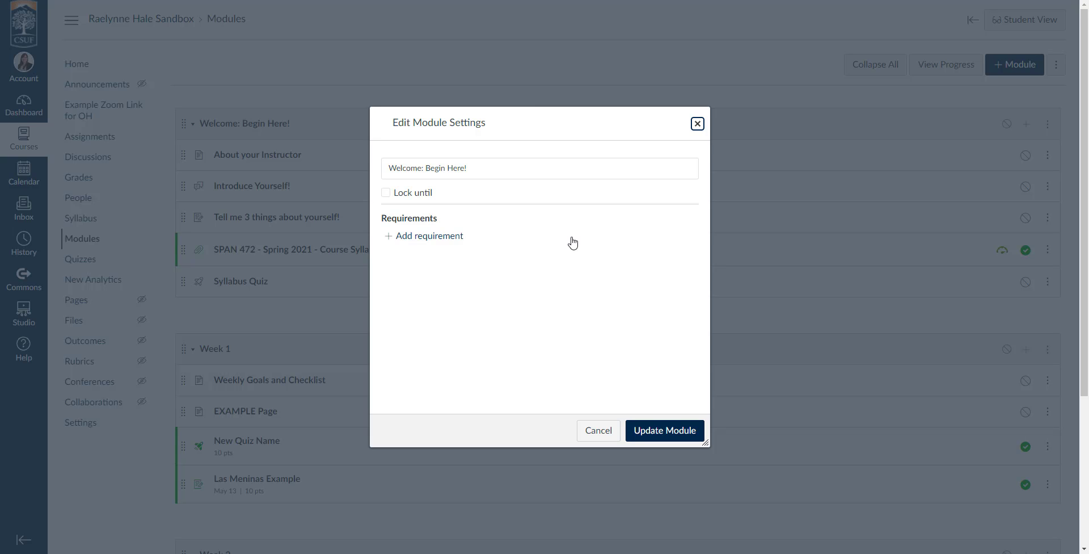
click(387, 193)
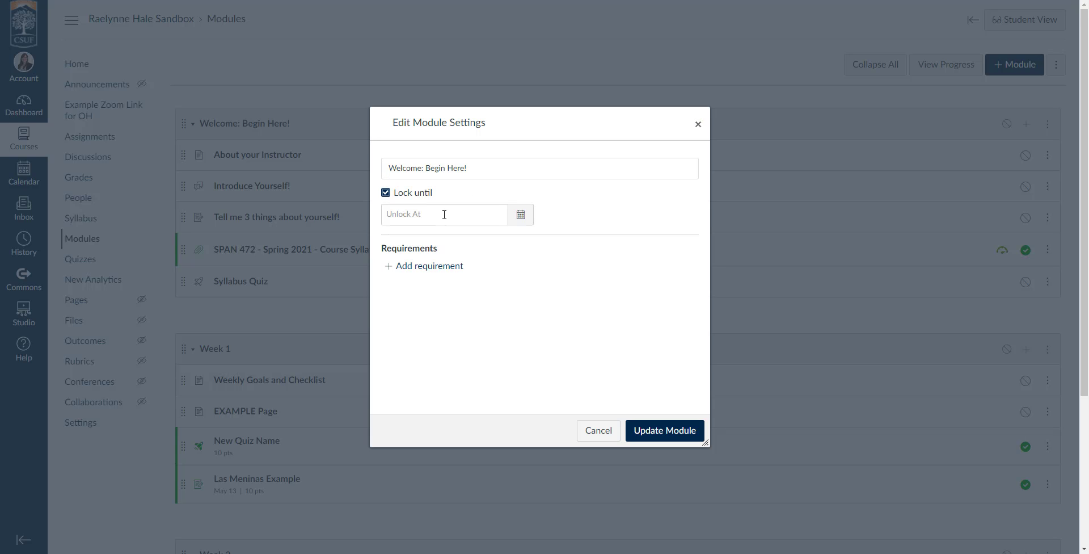
click(520, 215)
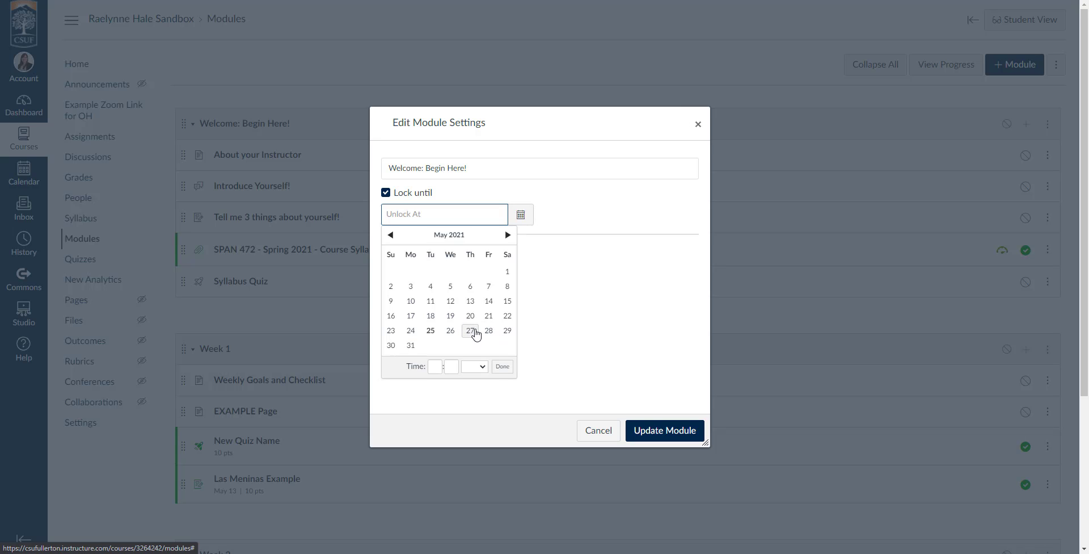
click(472, 338)
click(431, 331)
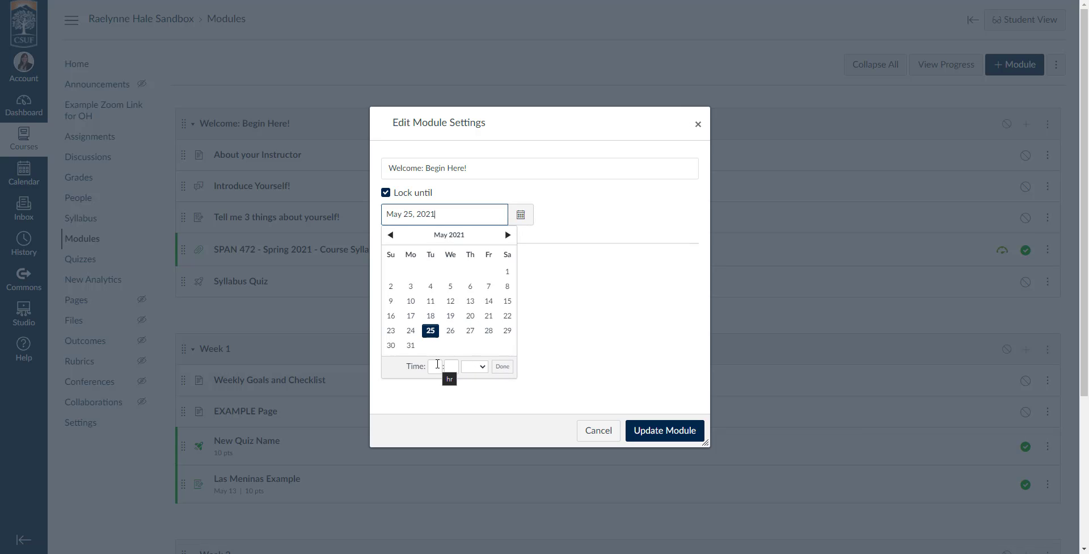
click(503, 365)
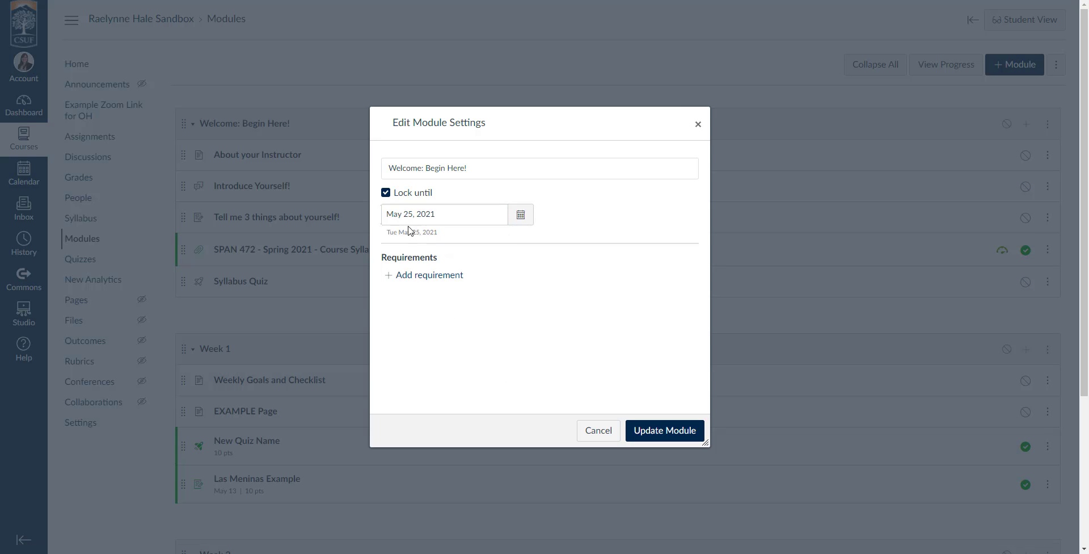
Step: Set the unlock time to 8:00 am
click(520, 219)
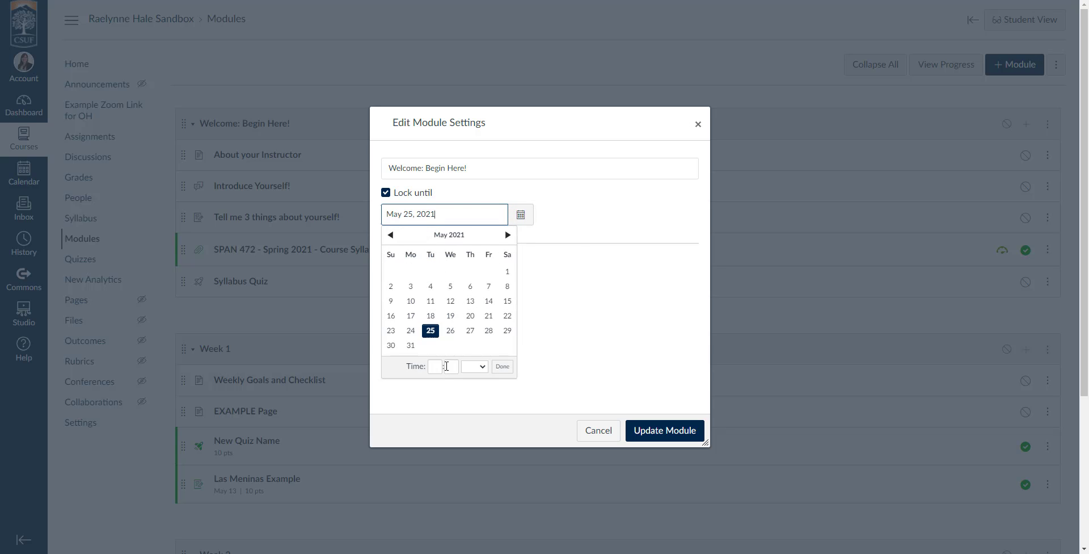
click(554, 327)
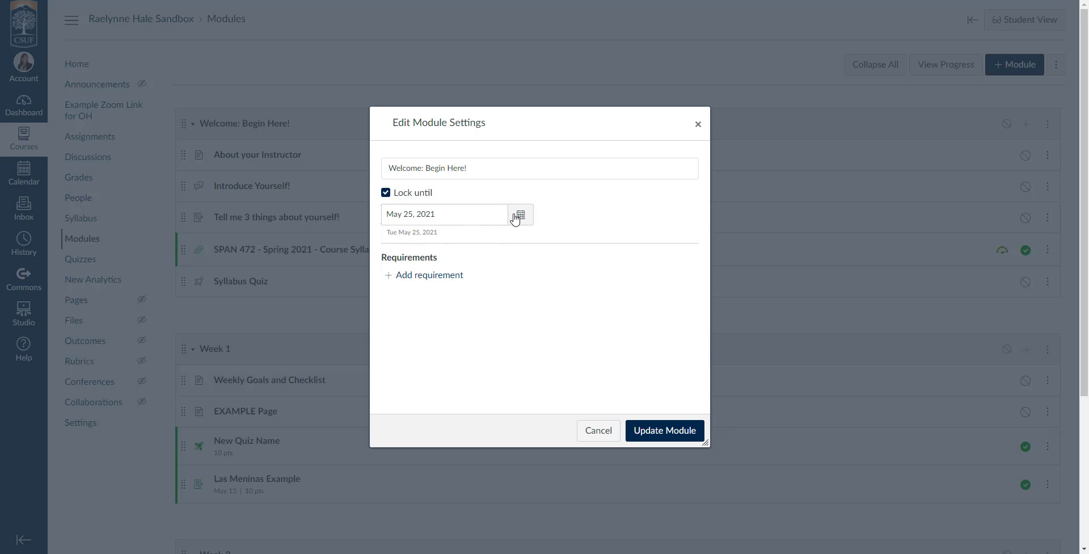
click(520, 215)
click(435, 367)
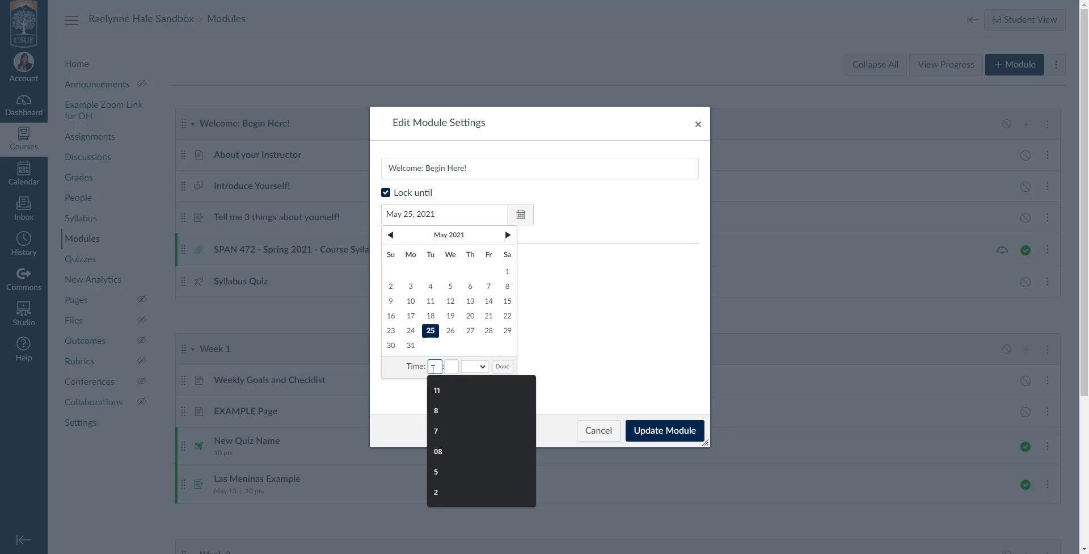
text(8)
click(456, 367)
text(00)
click(478, 368)
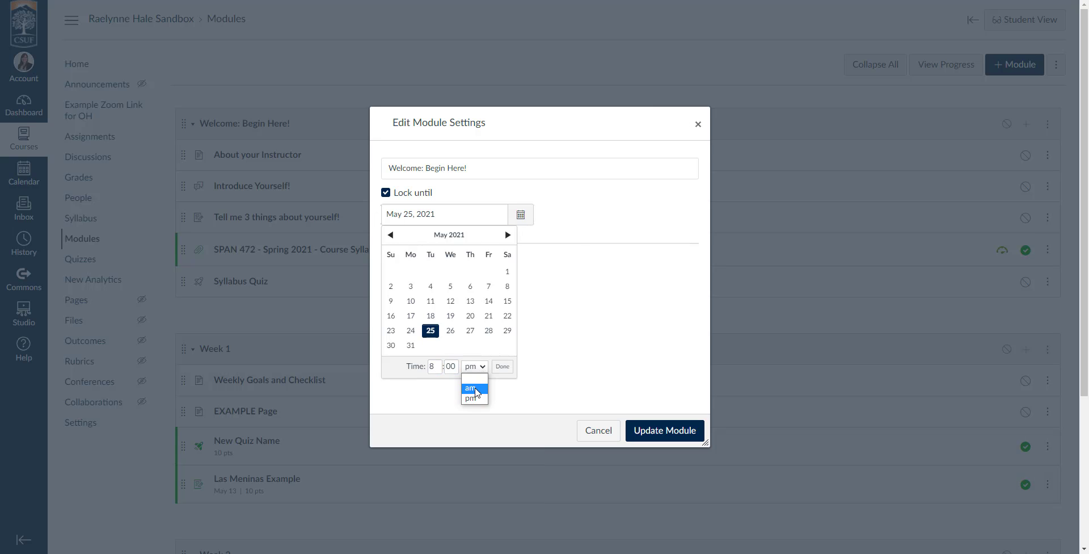
click(475, 388)
click(502, 367)
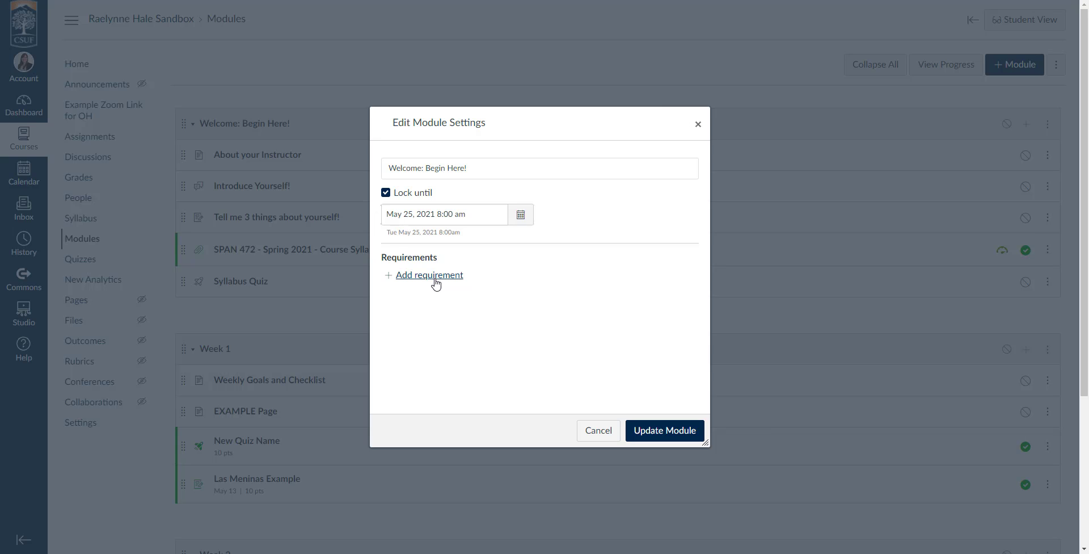
Step: Add completion requirements that students must complete all, in sequential order
click(435, 278)
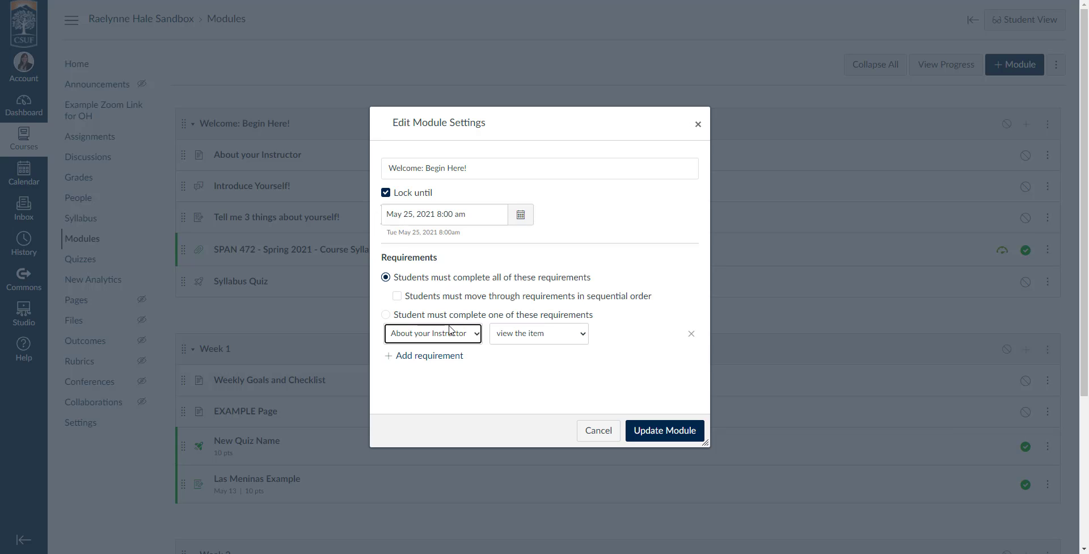
click(395, 278)
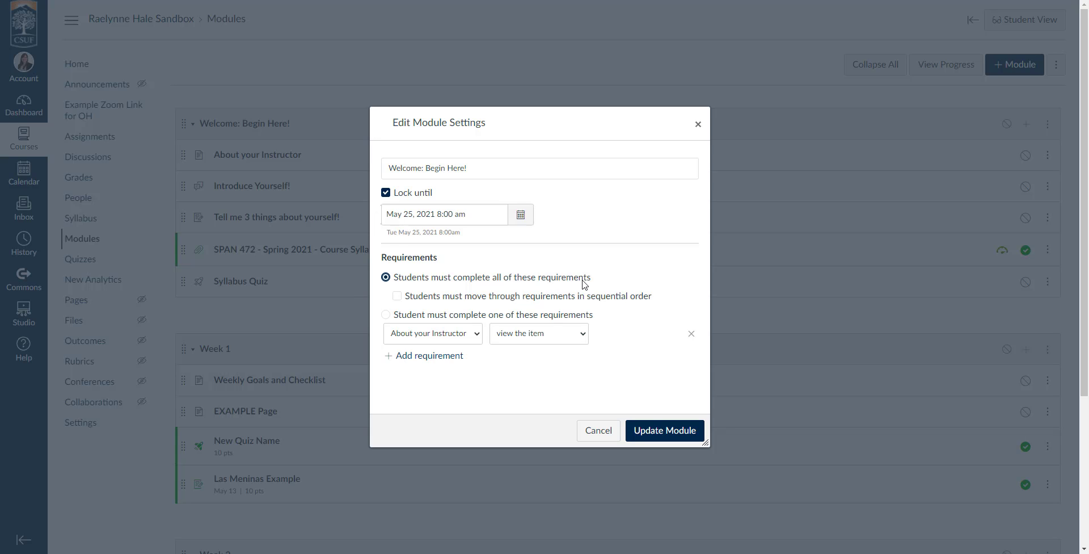
click(397, 296)
click(414, 317)
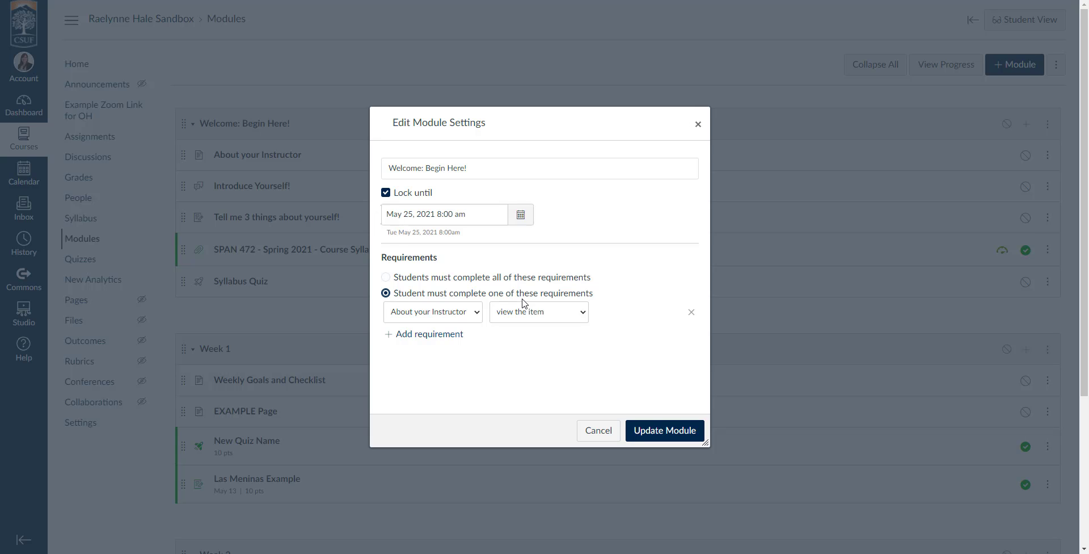
click(386, 278)
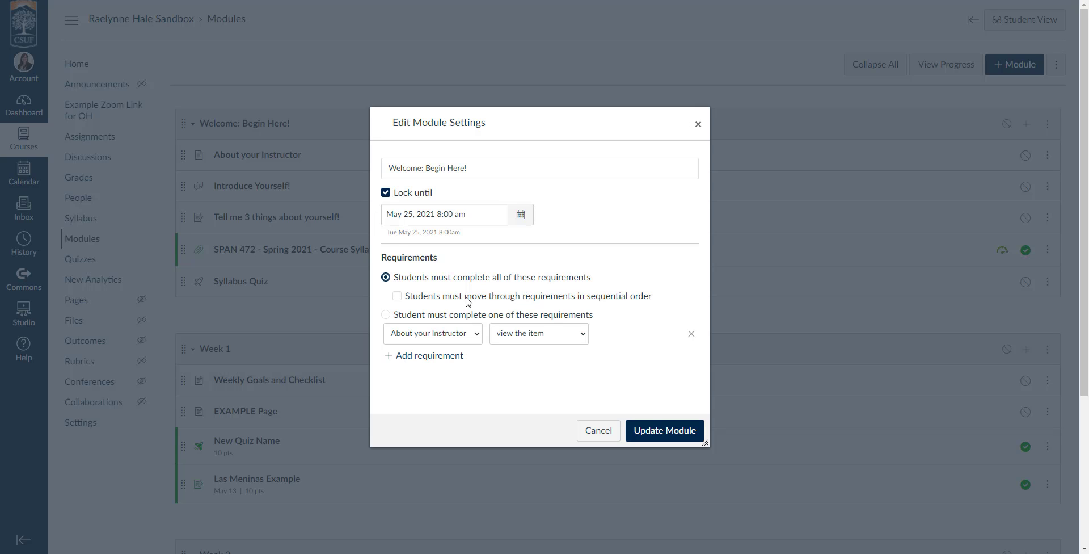
click(397, 295)
Step: Require viewing About your Instructor, then contributing to the Introduce Yourself! discussion
click(451, 354)
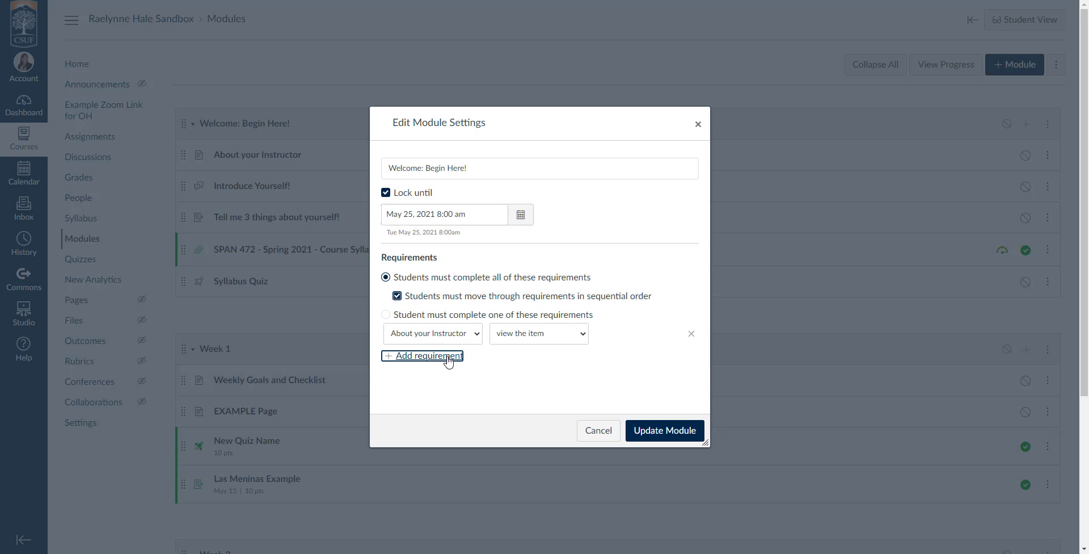
click(448, 339)
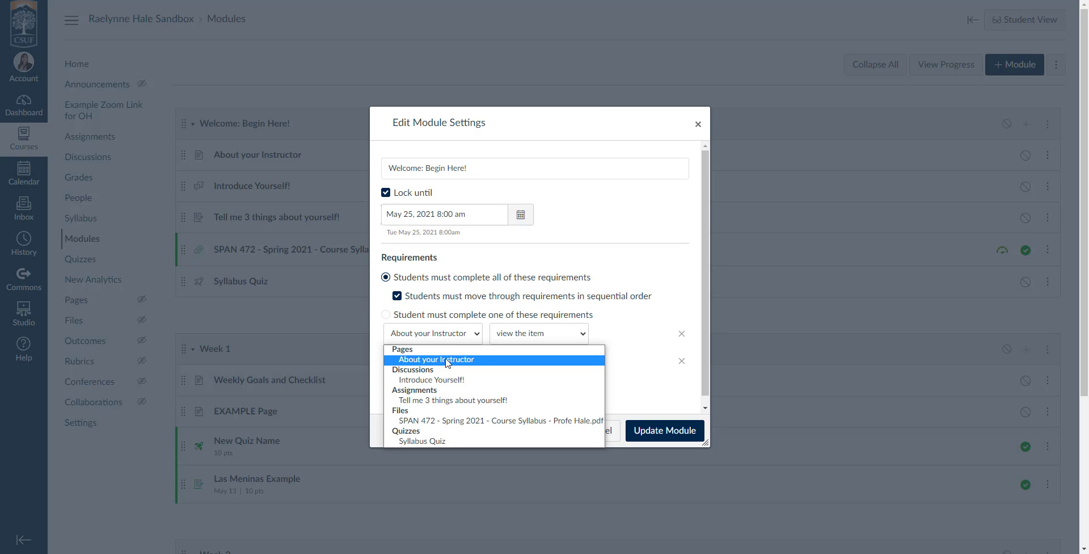
click(524, 335)
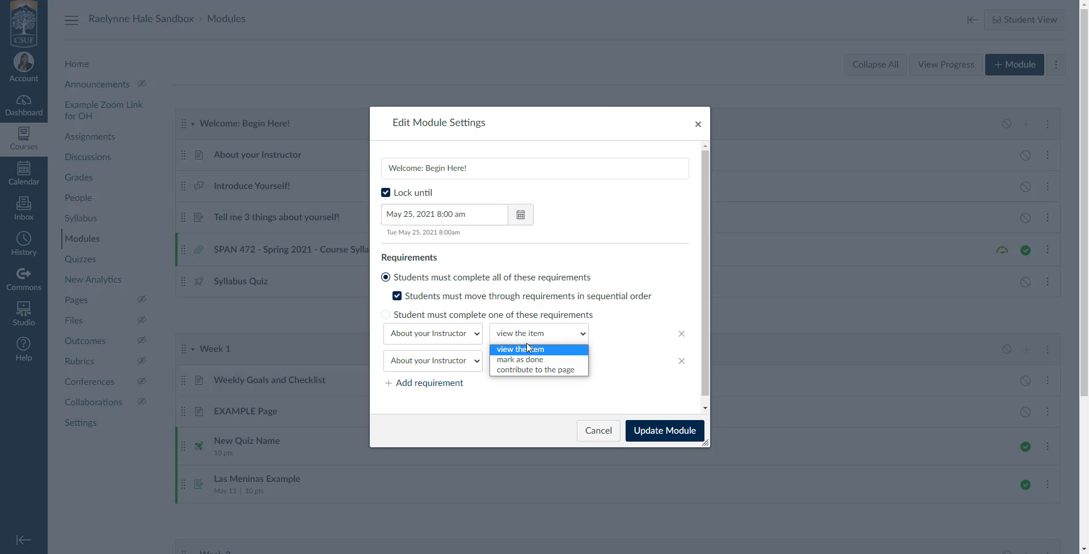
click(614, 347)
click(406, 369)
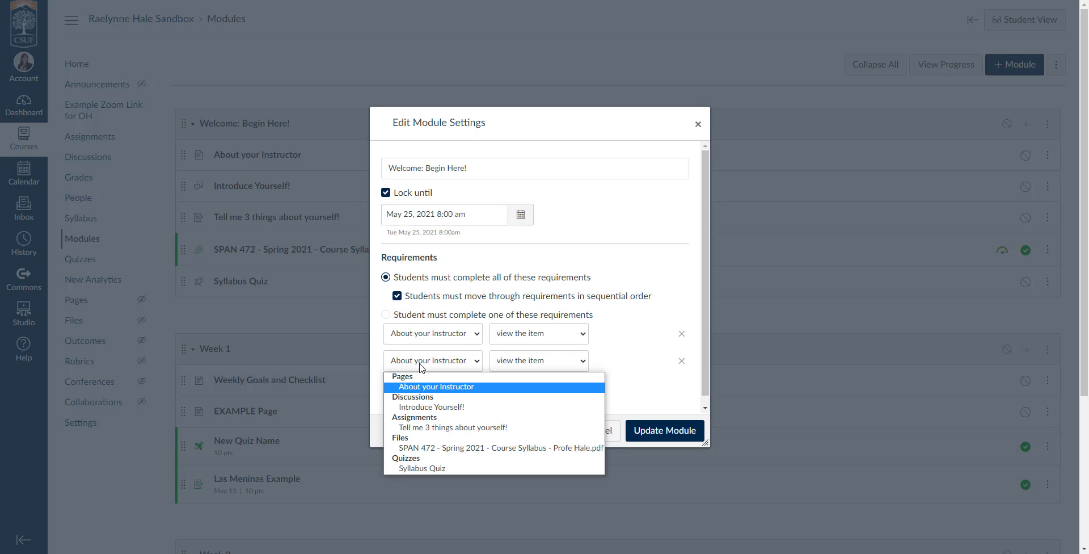
click(429, 406)
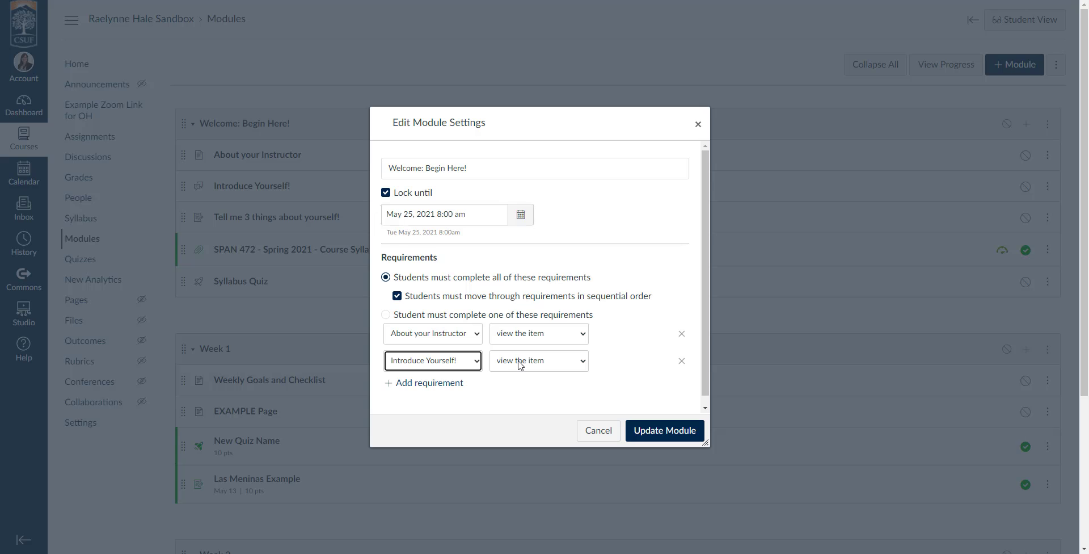
click(519, 361)
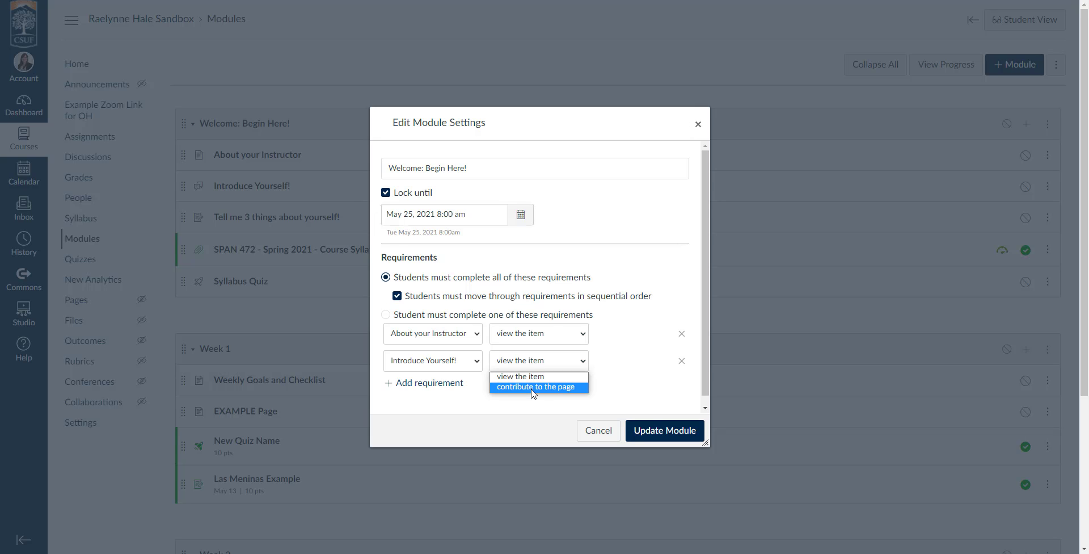
click(532, 388)
scroll(490, 380, down, 1)
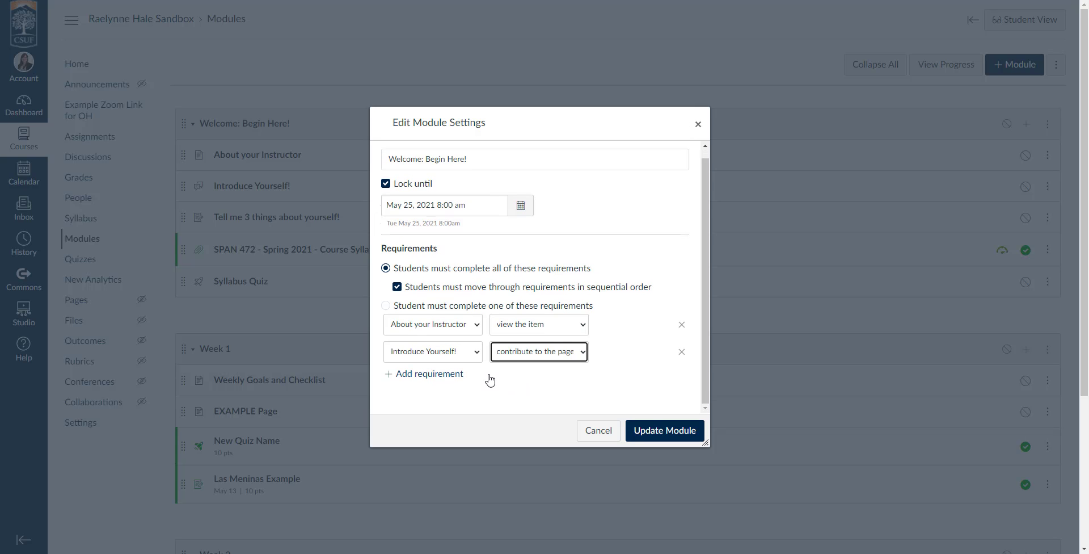
Step: Add a third requirement: submit the Tell me 3 things assignment
click(450, 375)
click(450, 384)
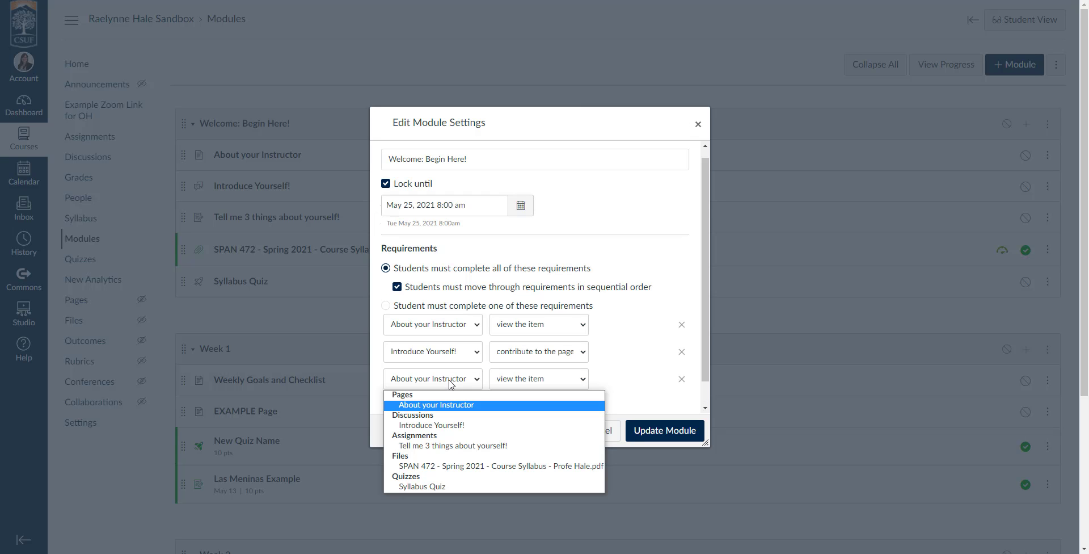
click(478, 446)
click(528, 379)
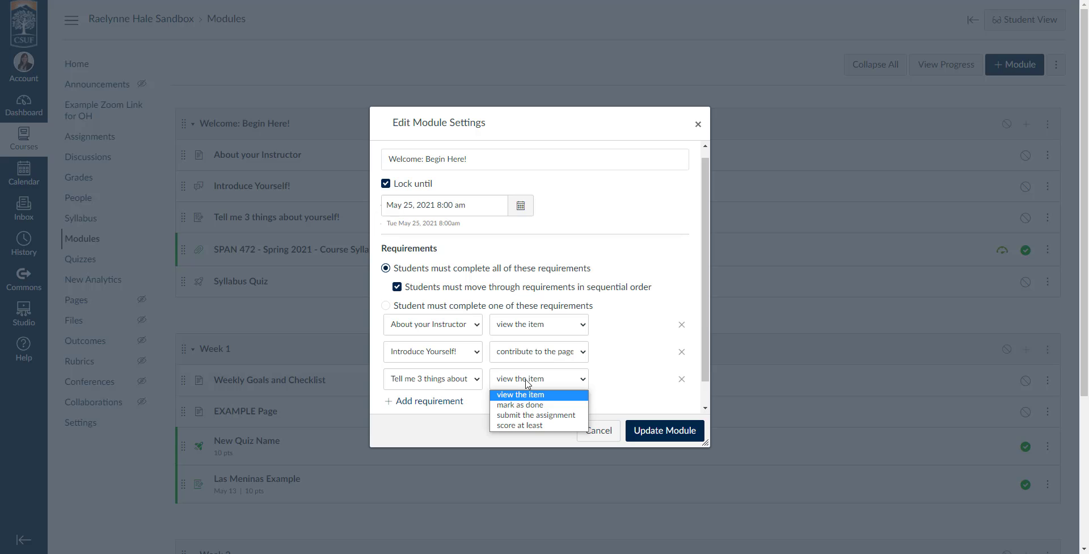
click(538, 416)
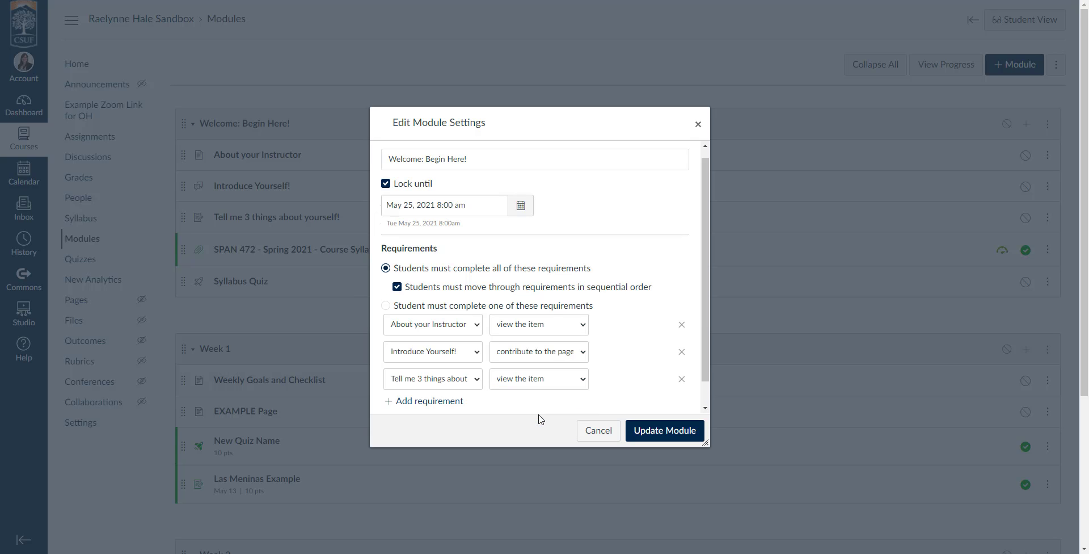
scroll(605, 374, down, 1)
click(527, 299)
click(623, 287)
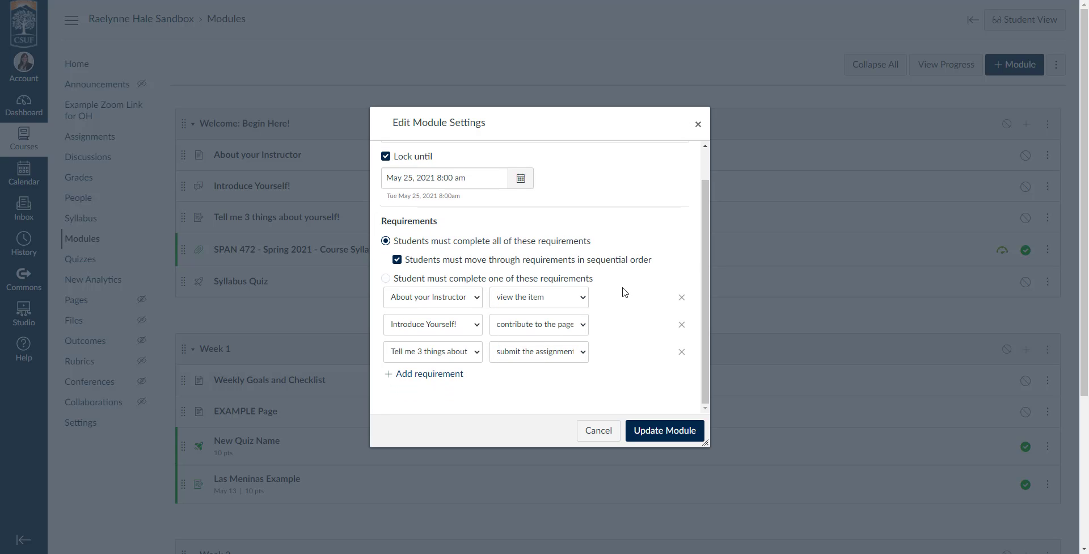
click(548, 324)
click(625, 313)
Step: Add a fourth requirement to view the SPAN 472 syllabus file
click(436, 375)
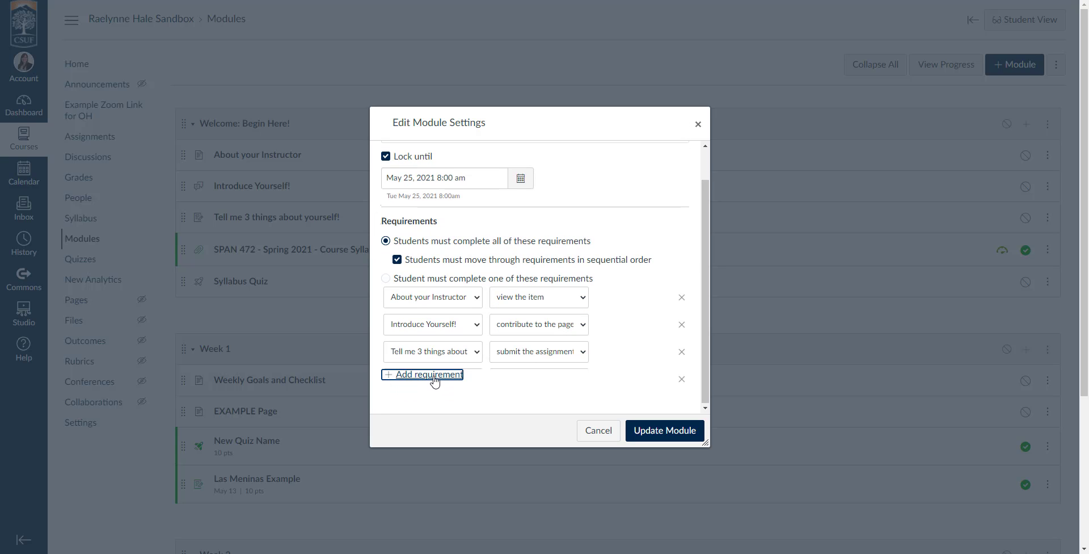
click(431, 379)
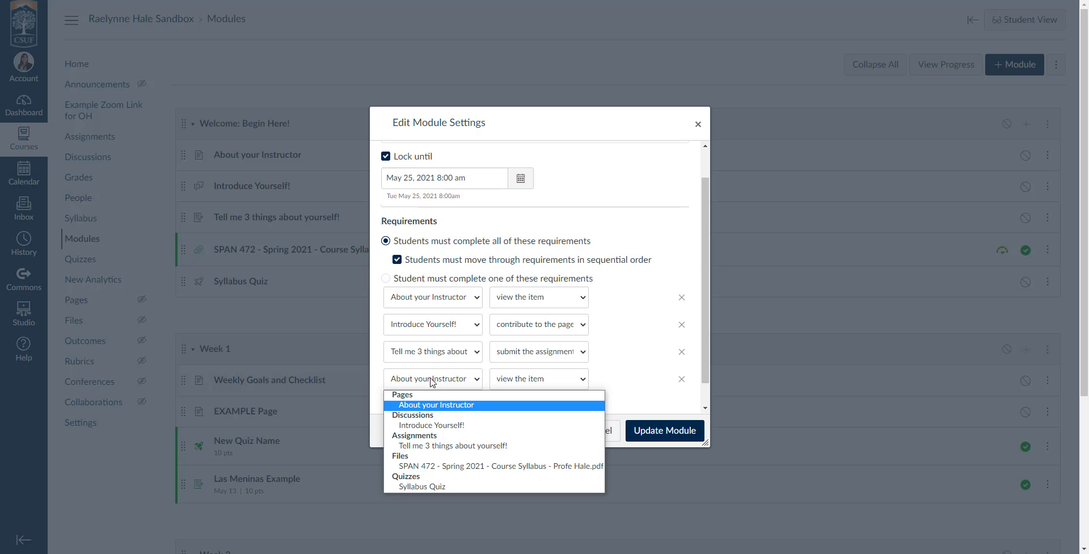
click(454, 466)
click(553, 379)
click(622, 377)
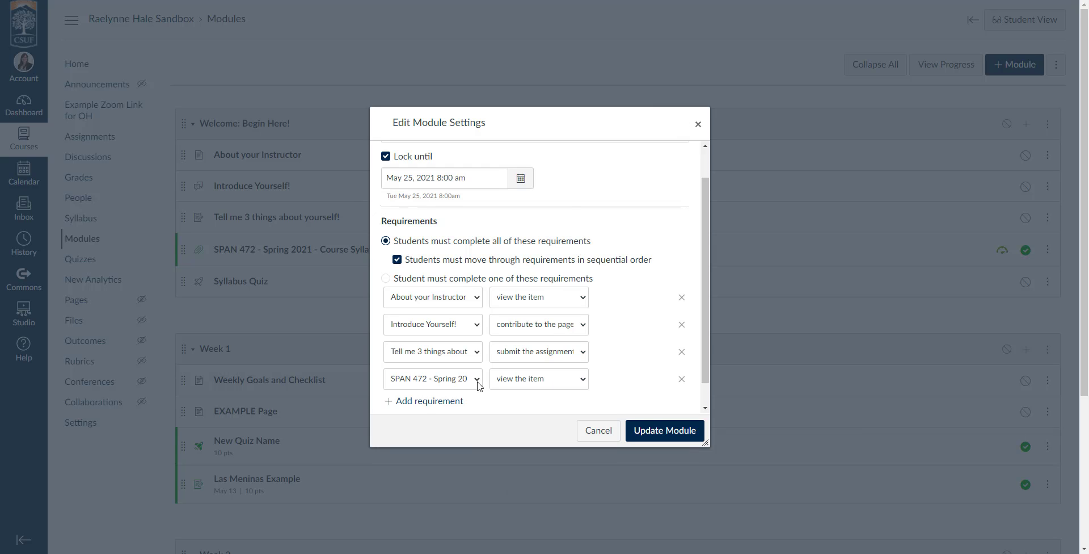
Step: Add a fifth requirement to score at least 9 on the Syllabus Quiz, and update the module
click(429, 400)
click(426, 406)
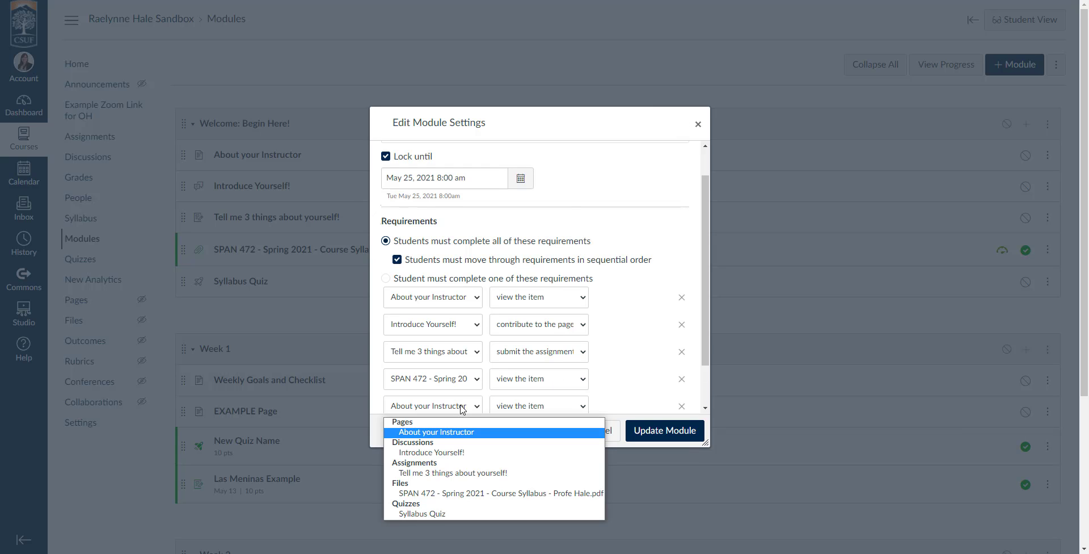
click(506, 514)
click(533, 402)
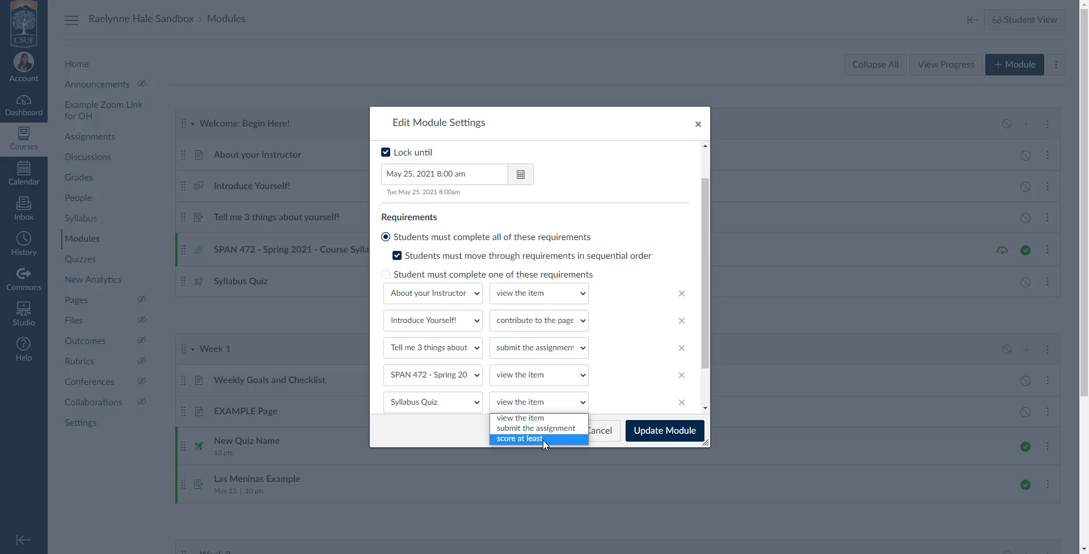
click(543, 439)
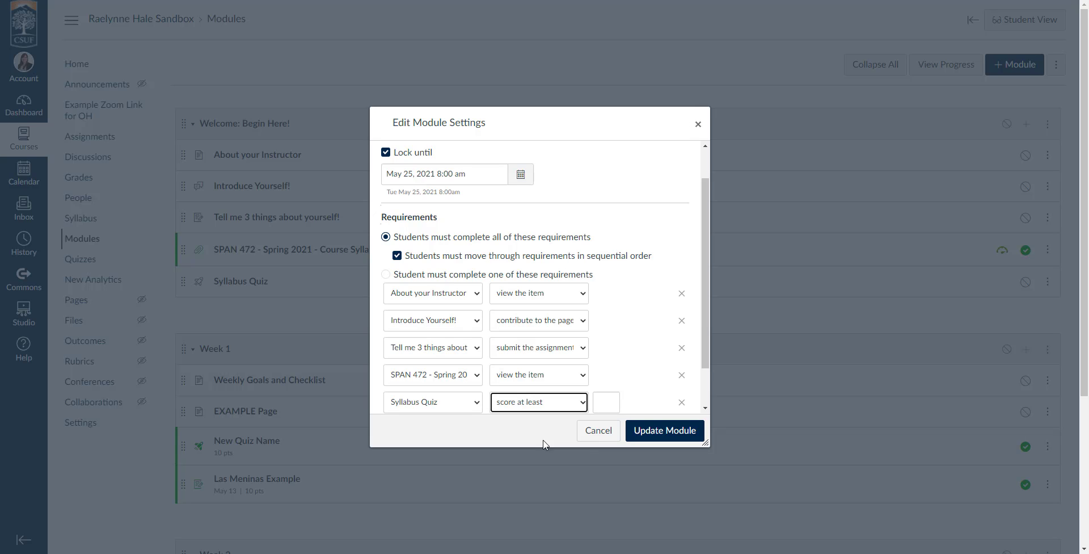
scroll(620, 382, down, 1)
click(603, 354)
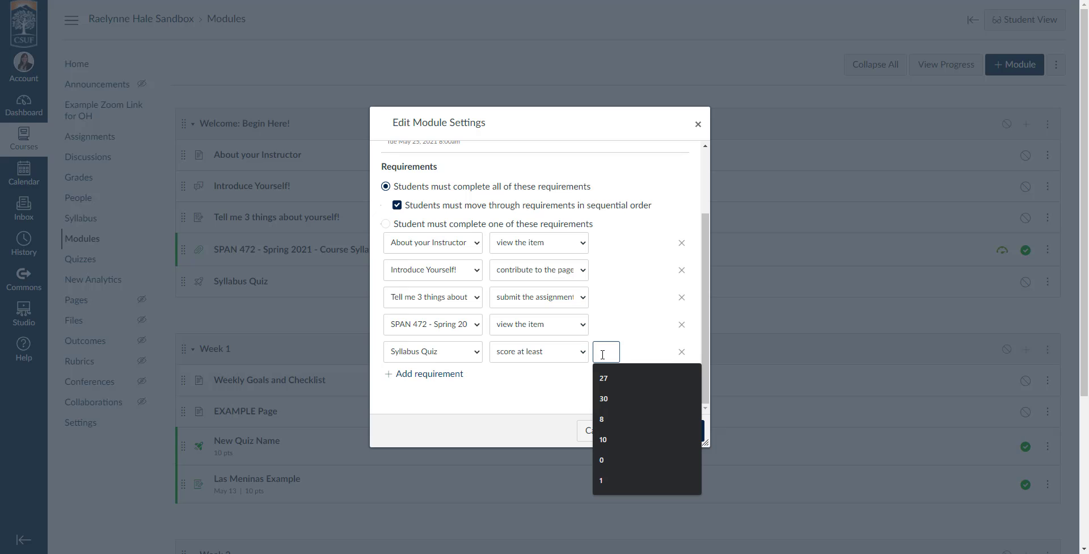
text(9)
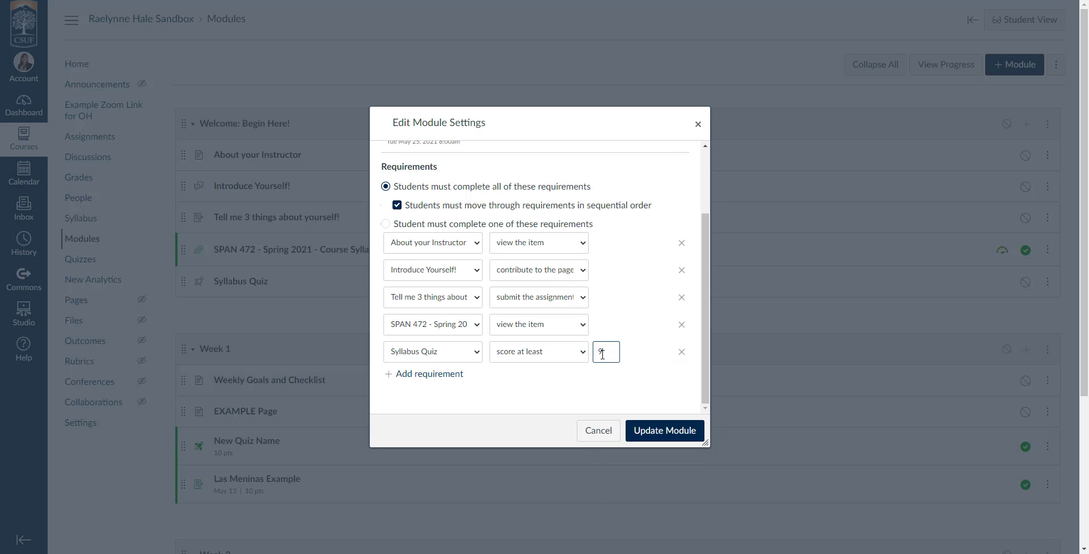
click(631, 374)
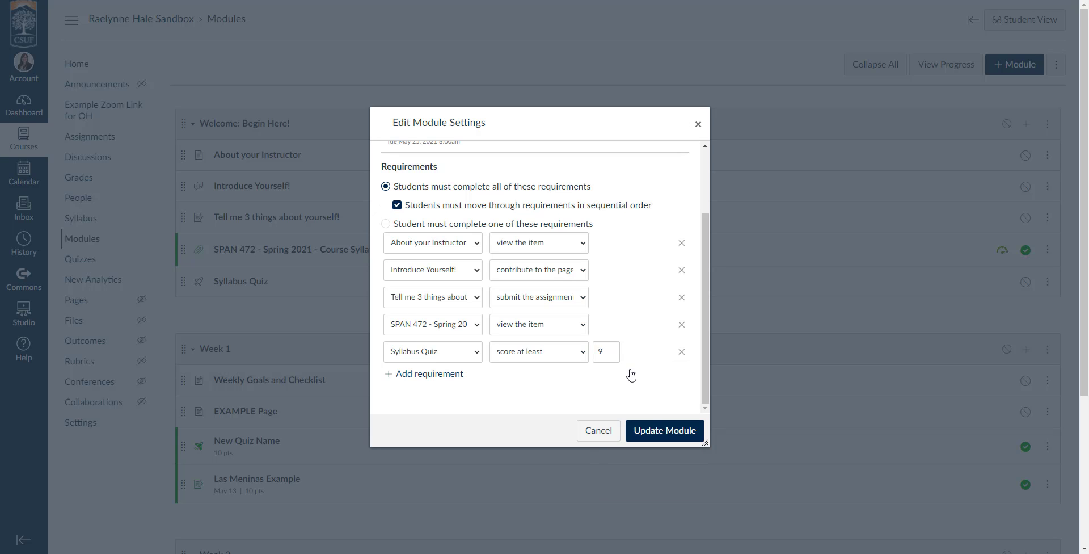
click(664, 430)
Step: Change the Welcome module's unlock time to 8 pm and save the module settings
scroll(534, 365, down, 1)
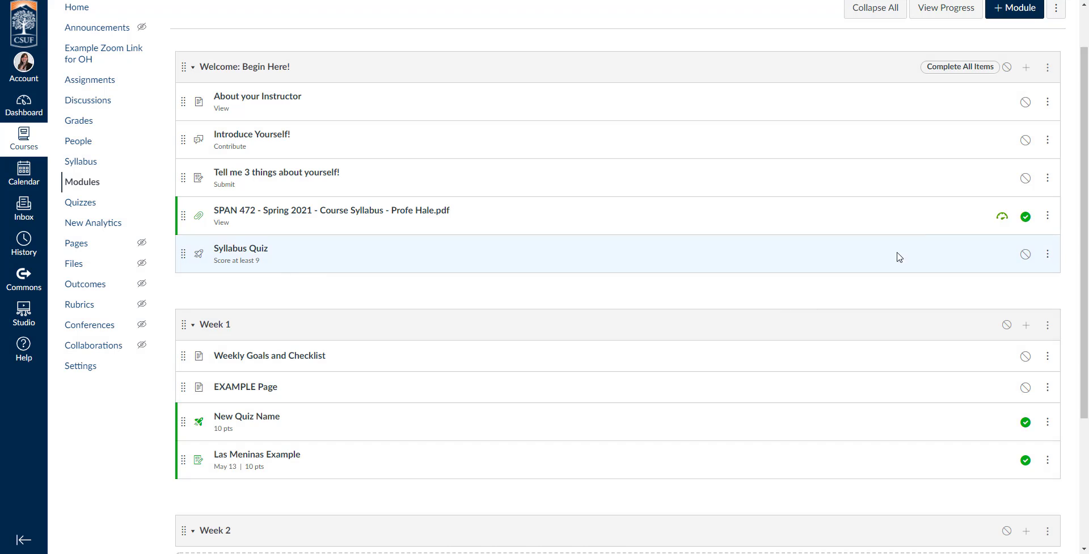
click(1048, 67)
click(1006, 97)
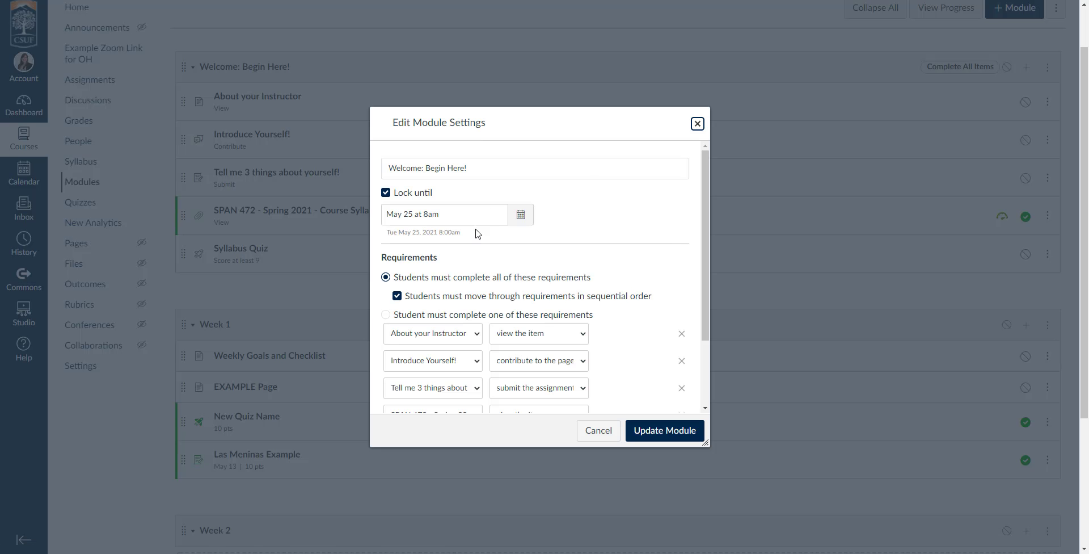
click(521, 214)
click(433, 365)
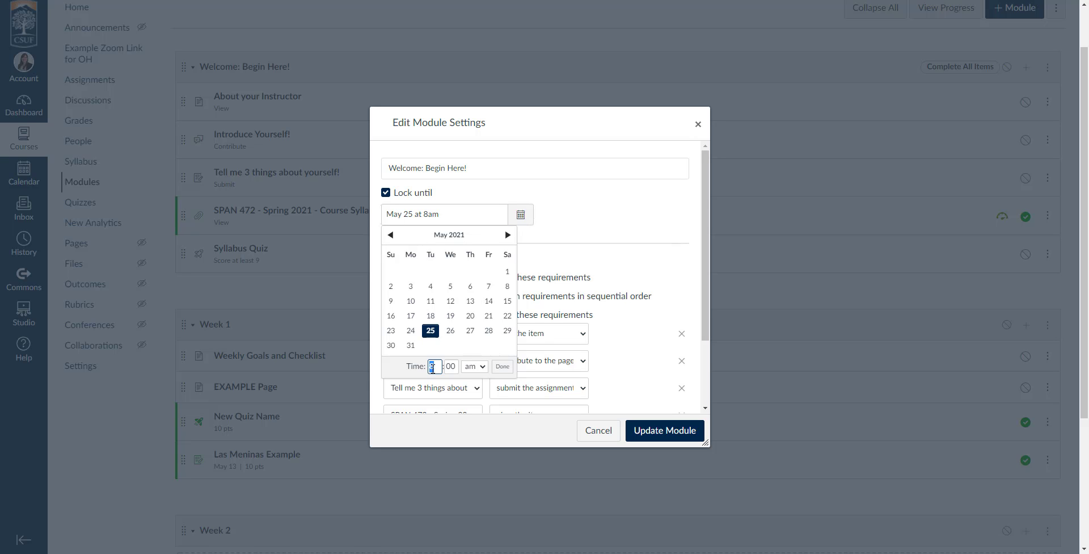
click(485, 367)
click(475, 401)
click(502, 366)
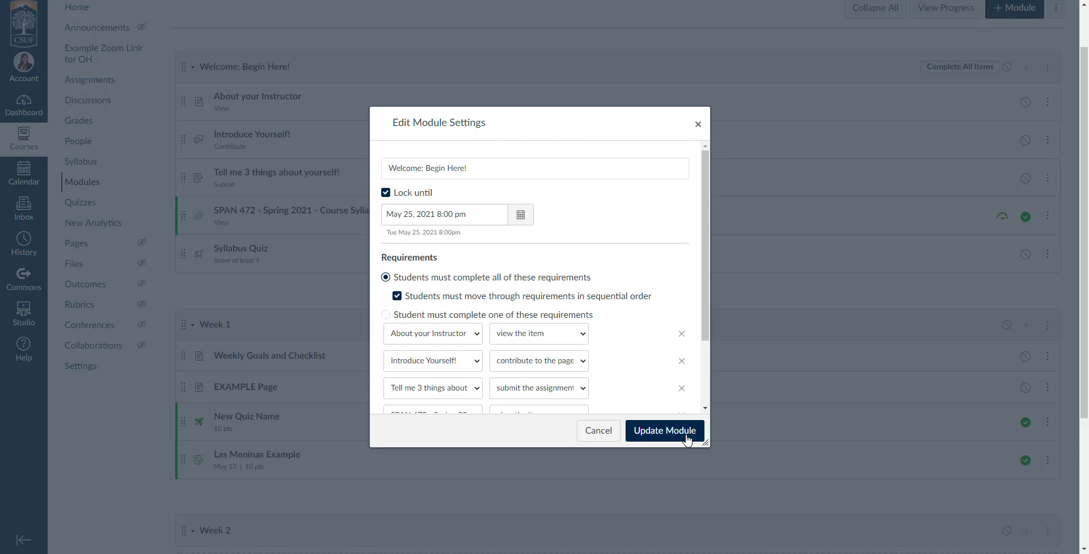
click(681, 432)
Step: Highlight the 'Will unlock May 25 at 8pm' note to check the change
drag(968, 285, 1063, 286)
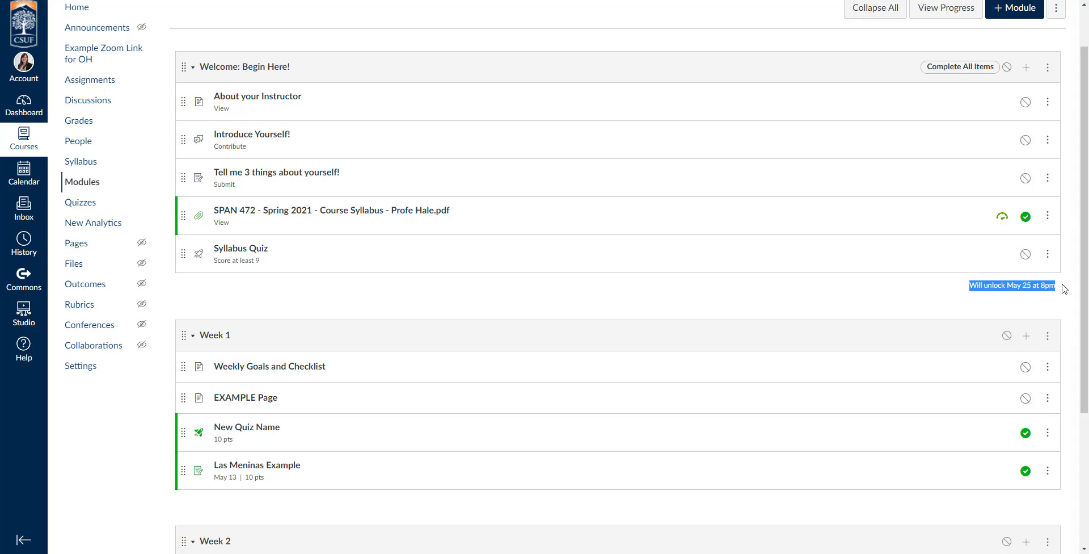
click(1064, 289)
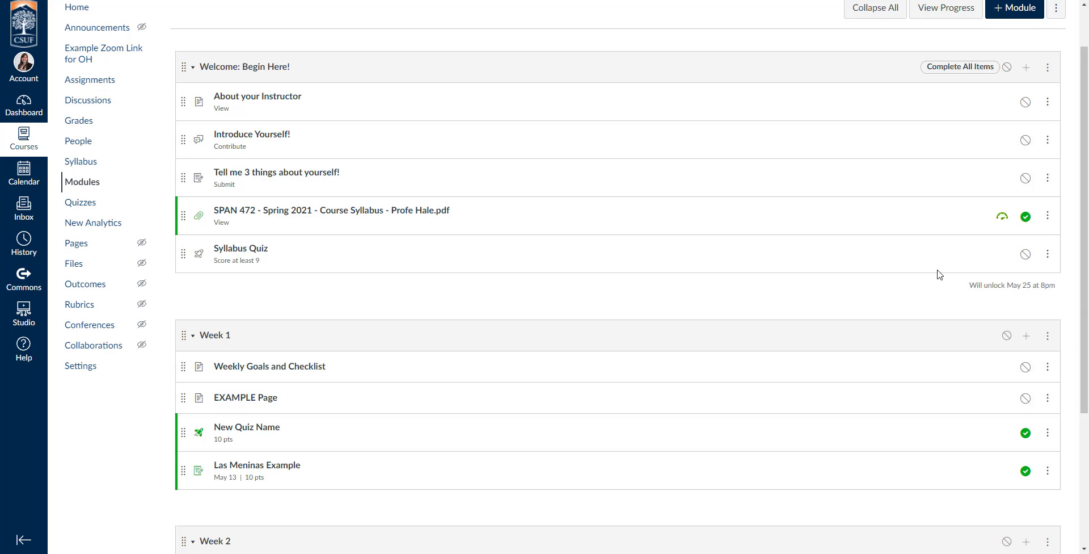
drag(974, 286, 1053, 296)
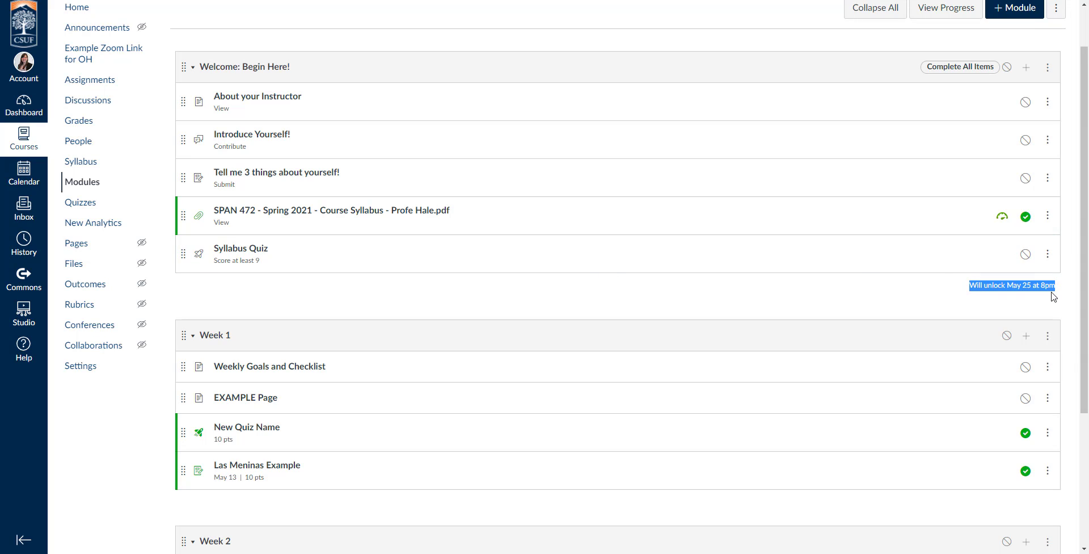
click(1053, 297)
Step: Publish the Welcome module and check in Student View that it stays locked until May 25 at 8pm
click(1008, 68)
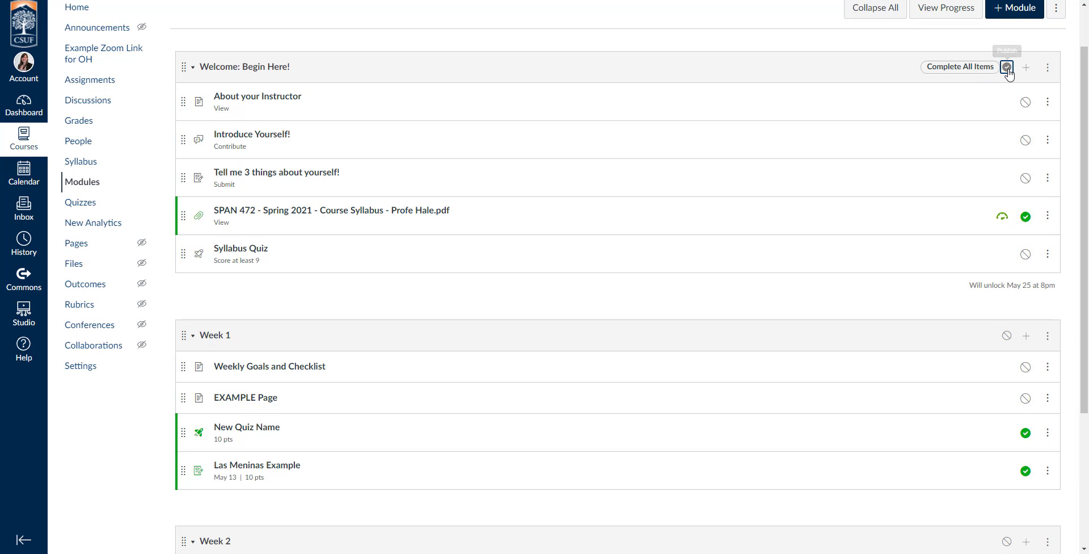
scroll(873, 232, up, 1)
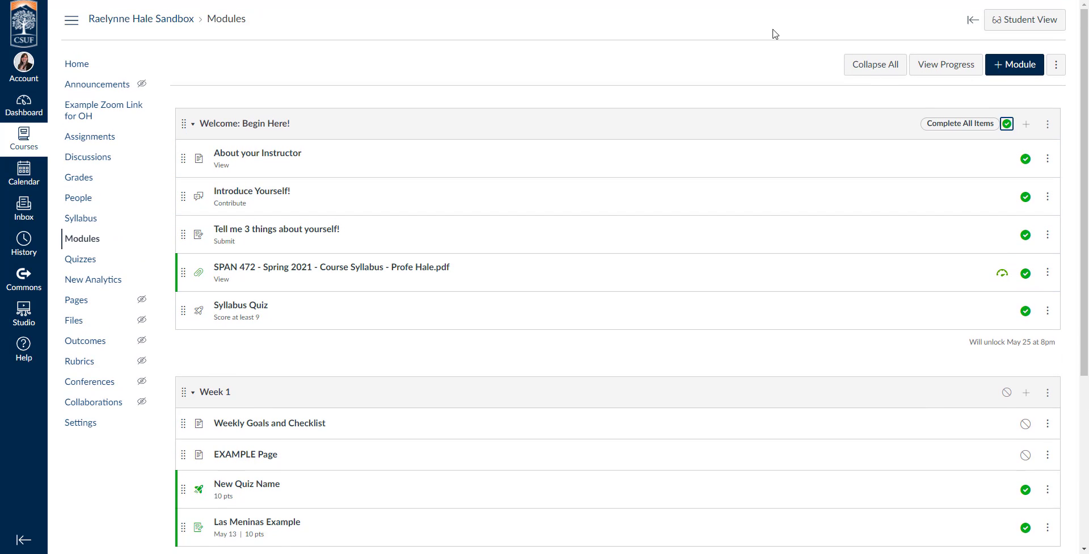
click(1038, 19)
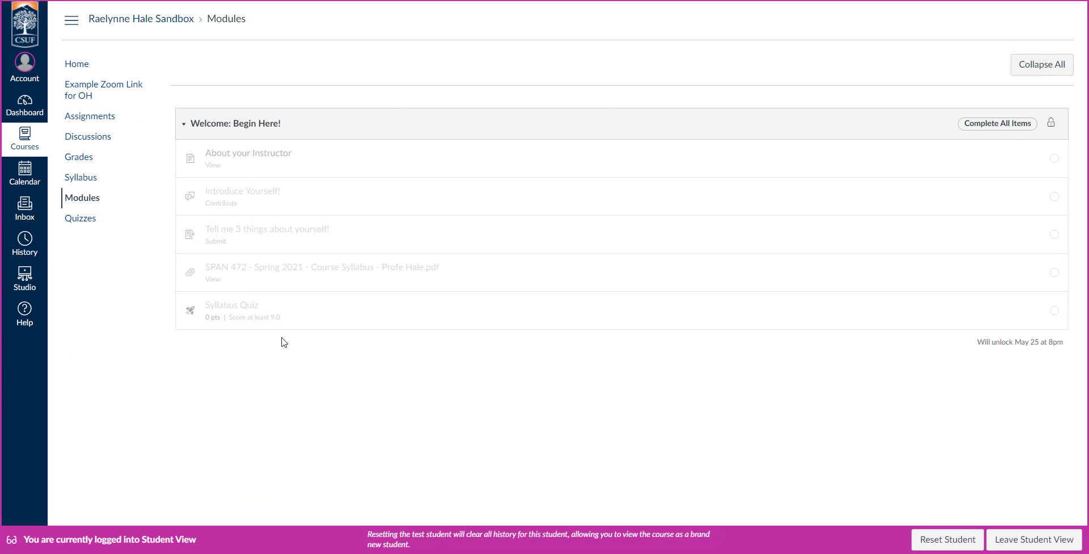
drag(974, 344, 1070, 345)
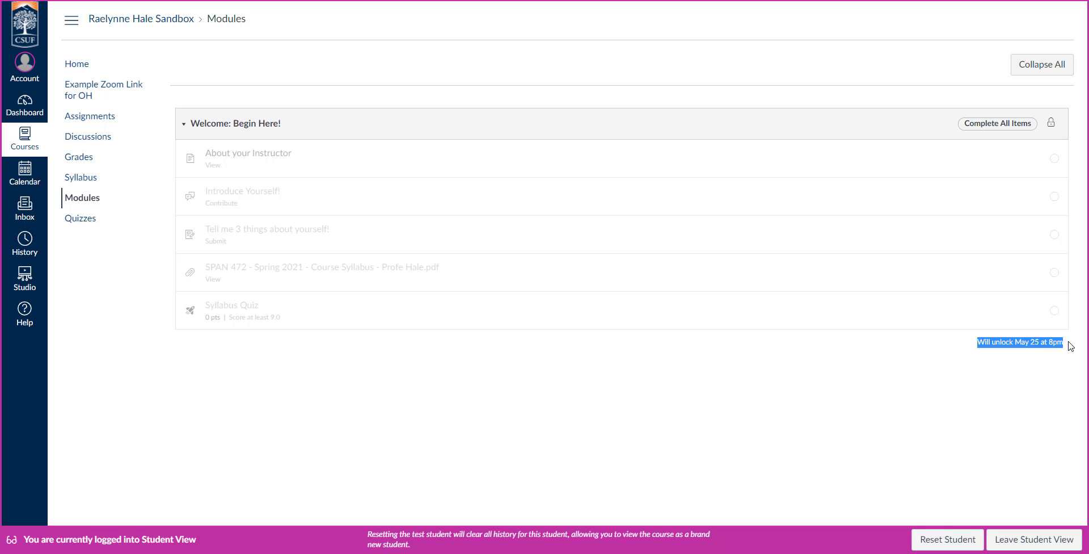
click(987, 355)
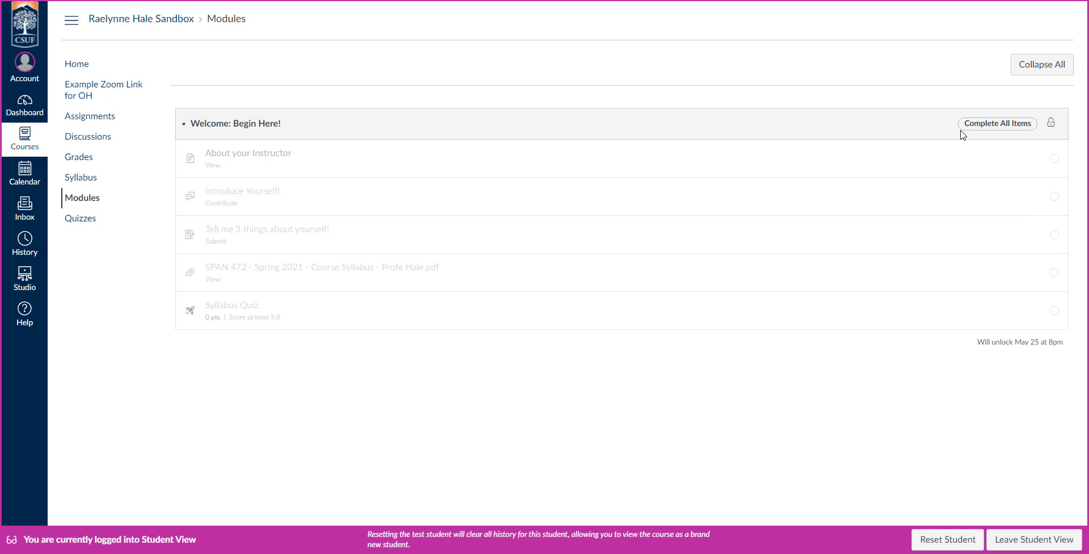
drag(963, 124, 1045, 120)
click(1038, 135)
Step: Leave Student View and save Welcome: Begin Here! as Week 1's prerequisite module
click(1027, 546)
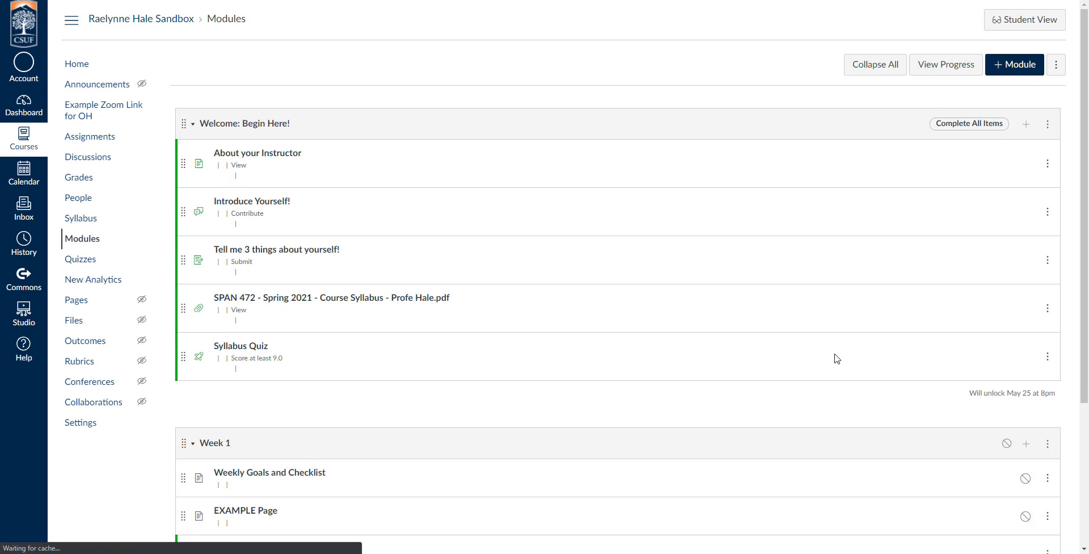
scroll(853, 337, down, 2)
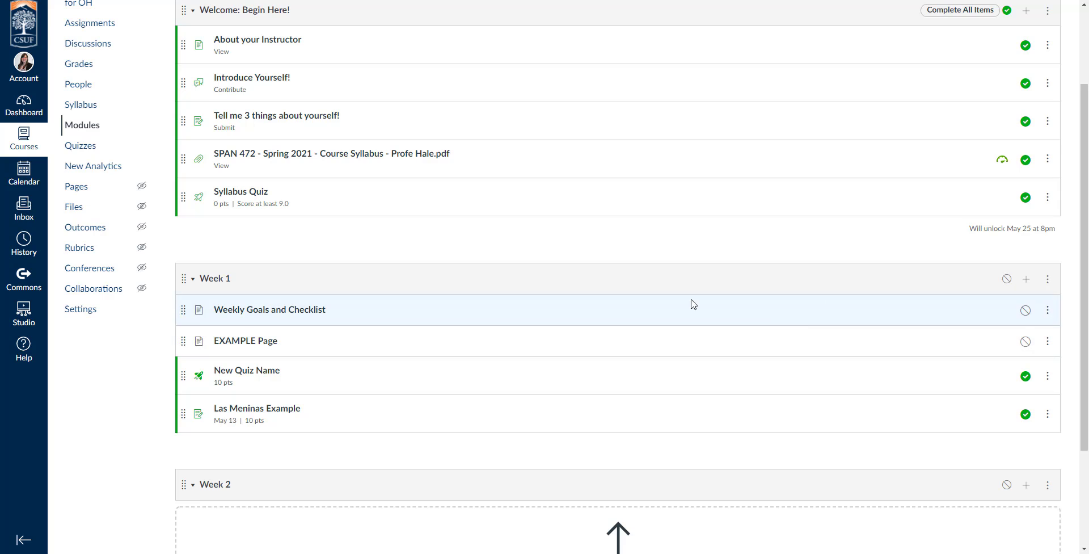
click(1049, 279)
click(1017, 311)
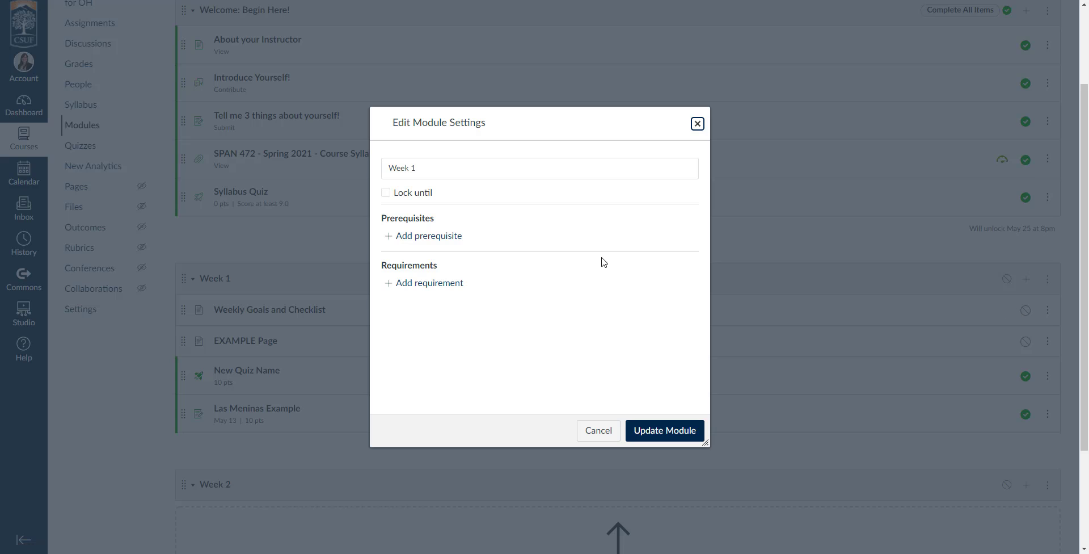
click(382, 218)
click(420, 237)
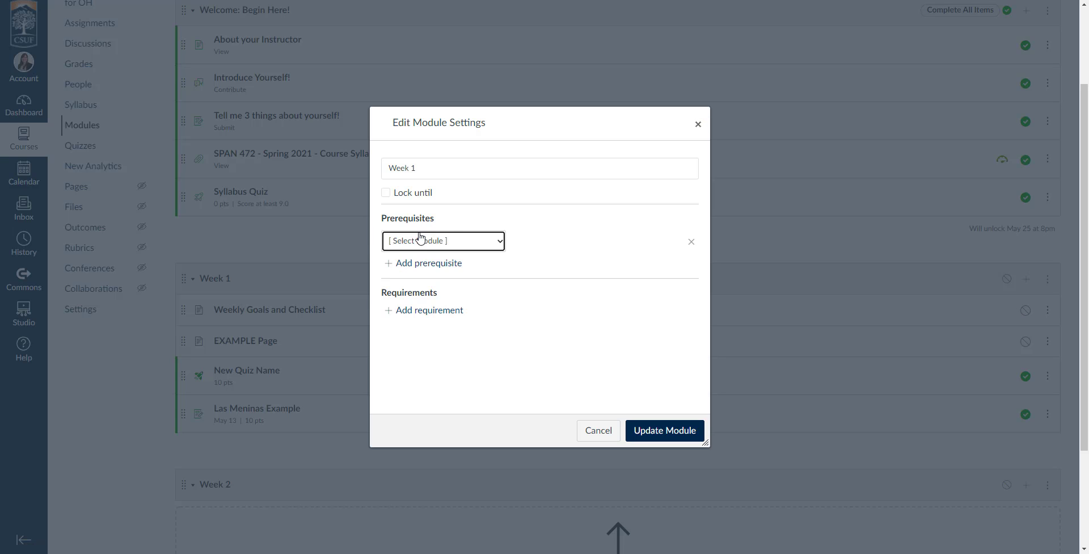
click(444, 241)
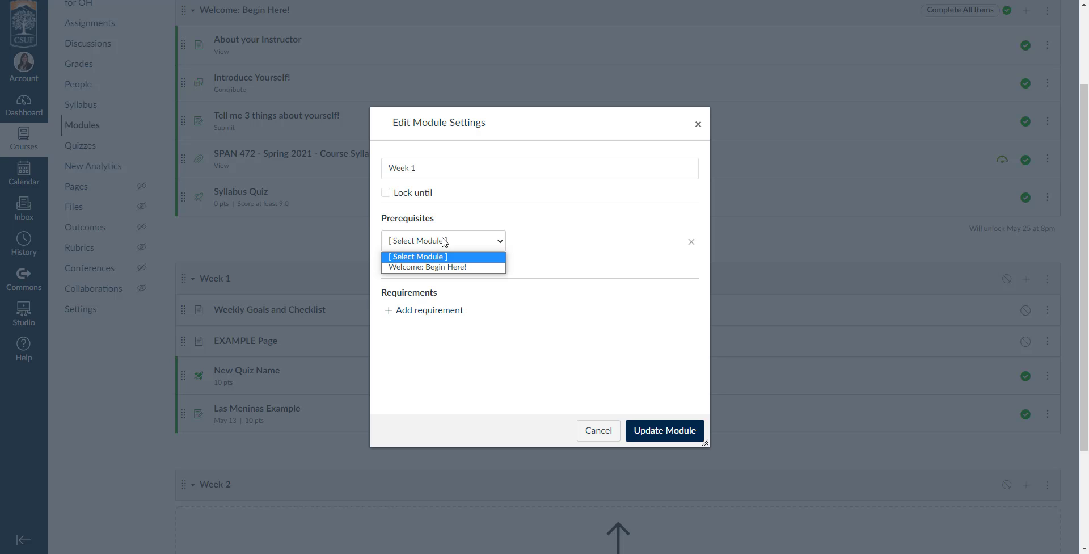
click(427, 266)
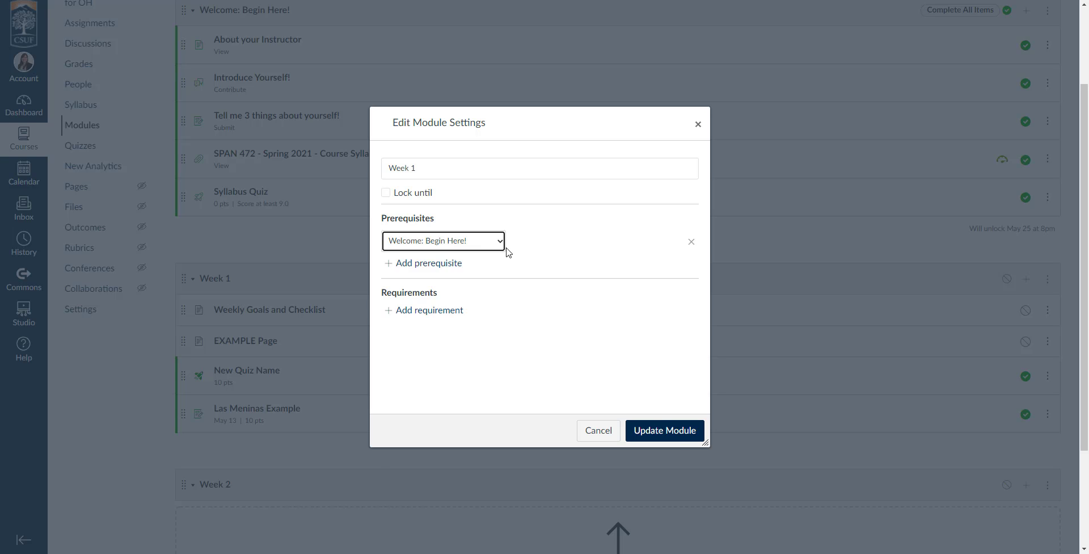
click(669, 433)
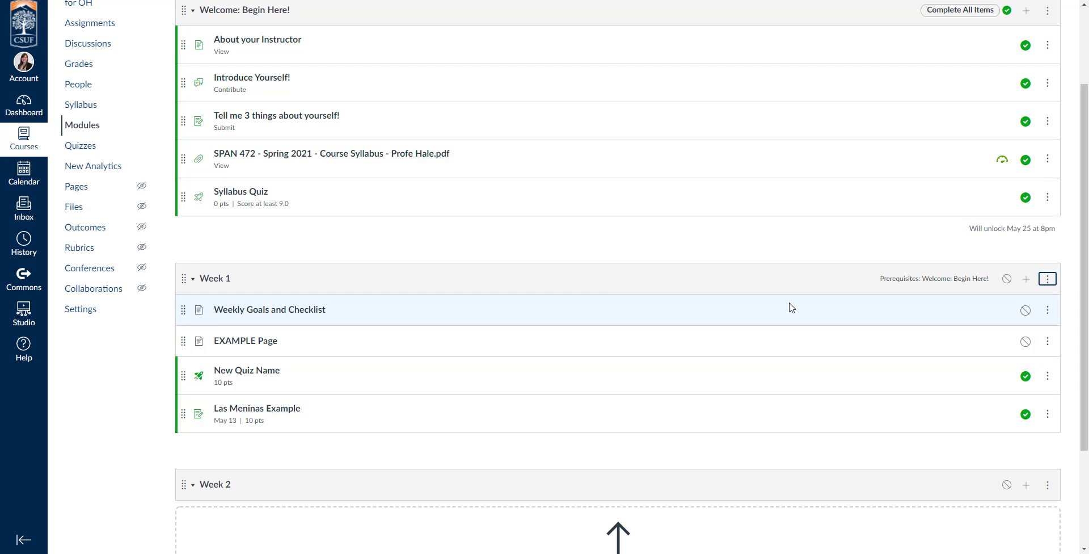
Step: Publish Week 1, check the student preview shows it locked behind Welcome, then leave Student View
click(1006, 278)
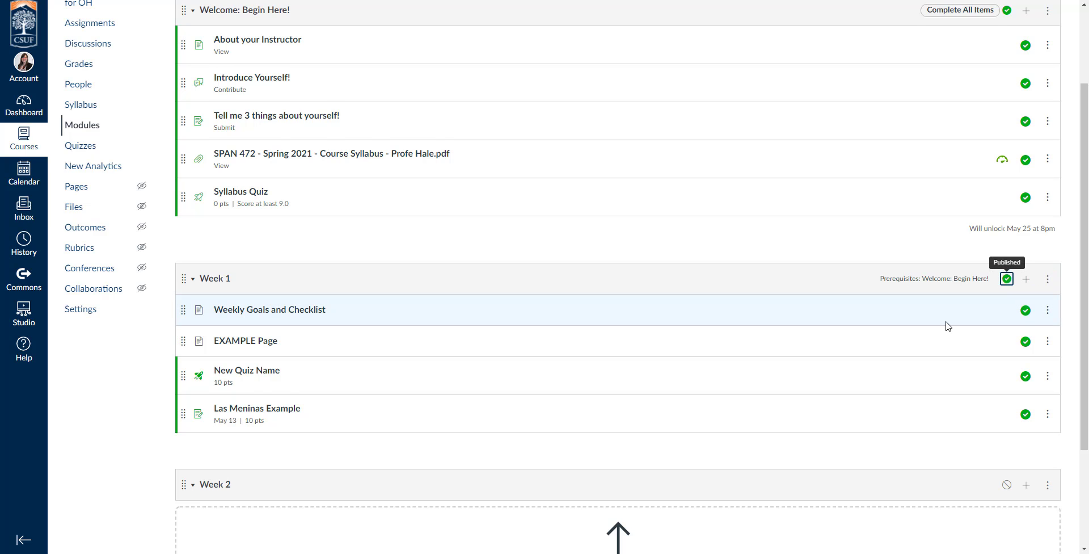
scroll(946, 323, up, 2)
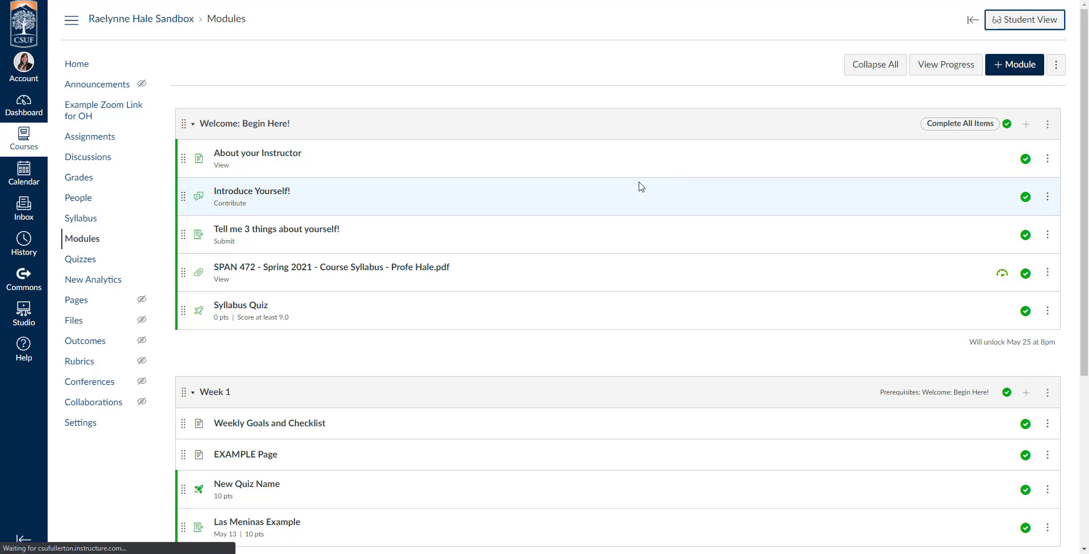
scroll(802, 279, down, 2)
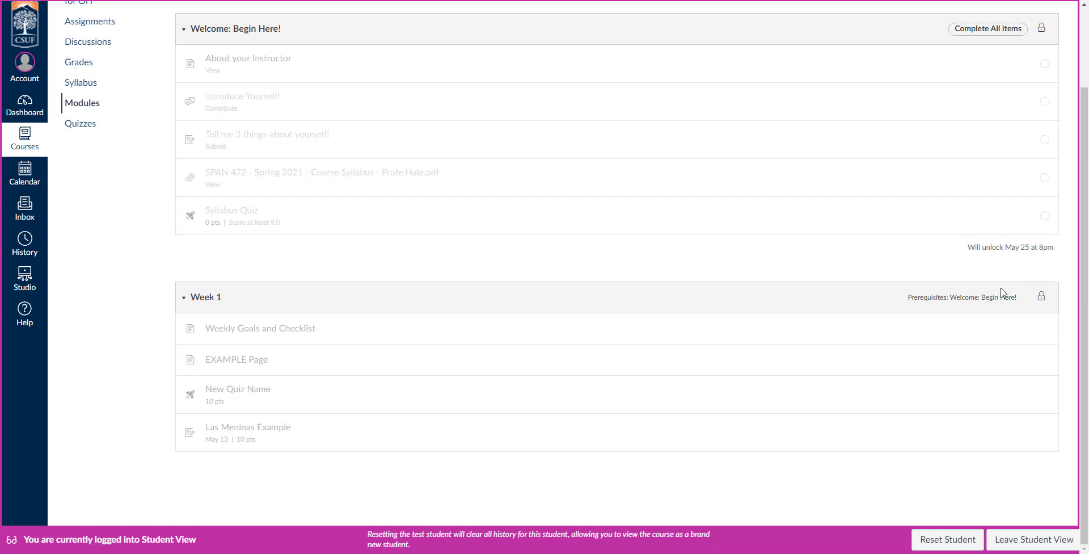
click(1031, 540)
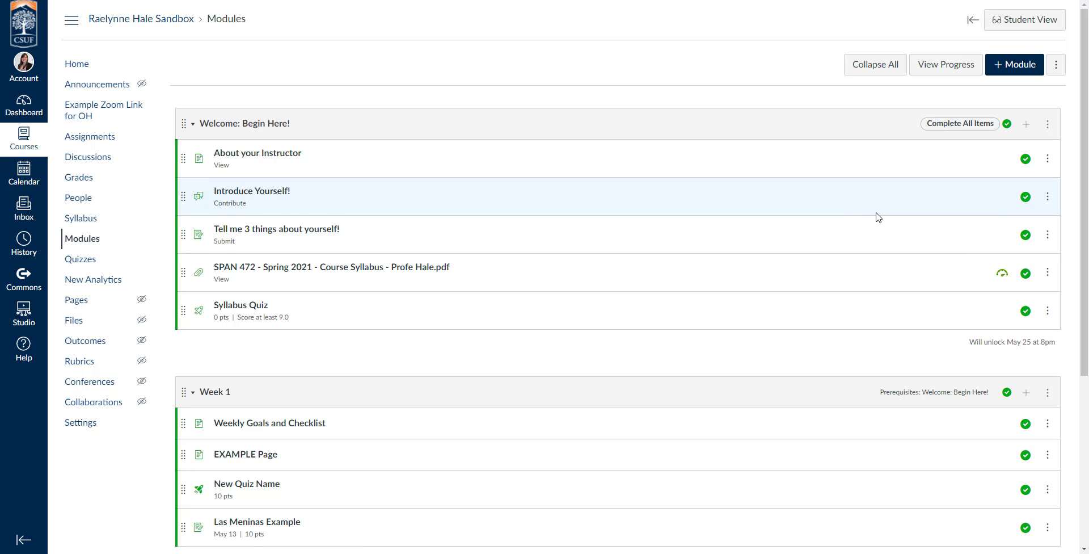
scroll(878, 217, down, 5)
scroll(878, 218, up, 4)
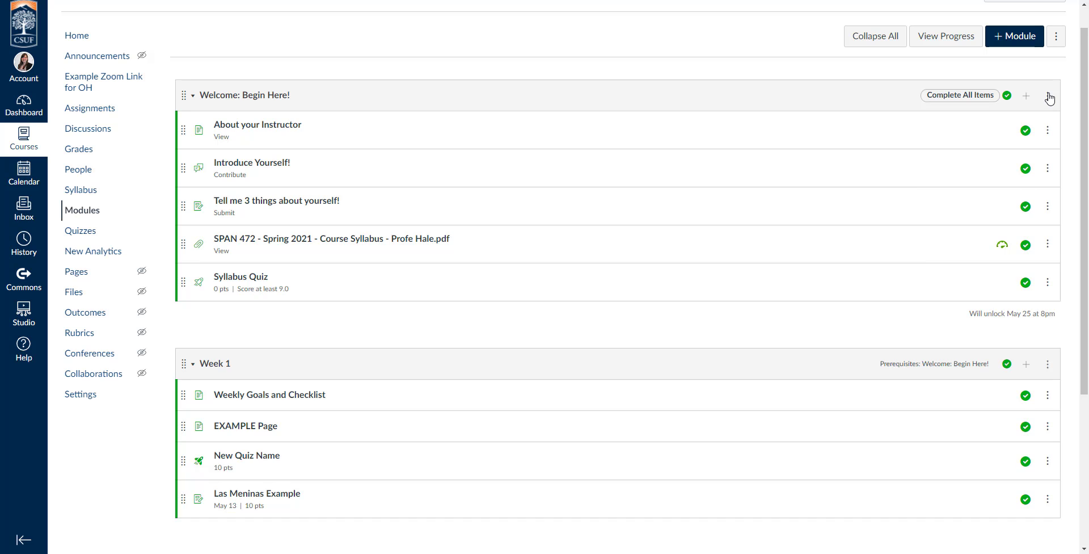
scroll(745, 238, up, 1)
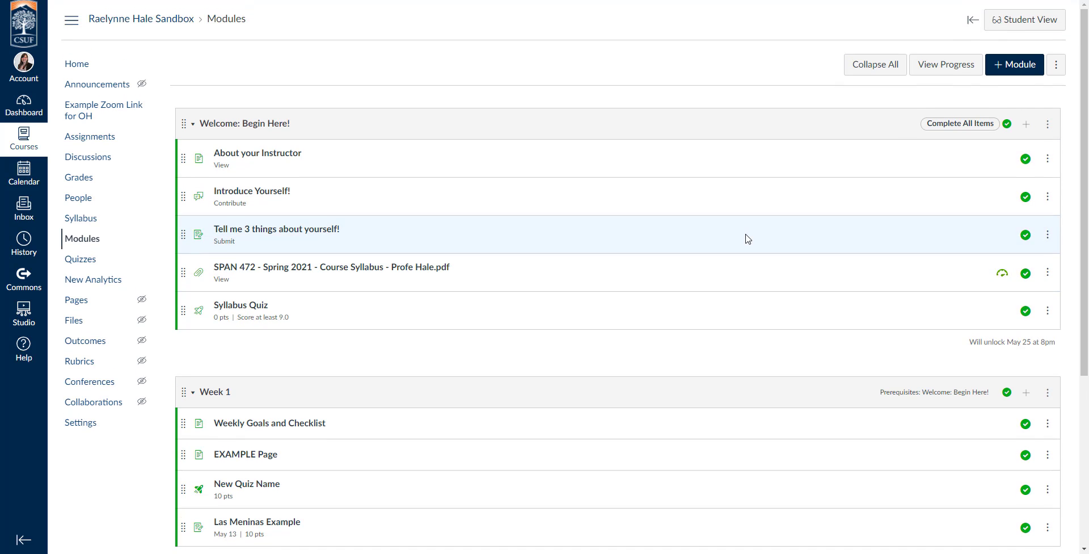